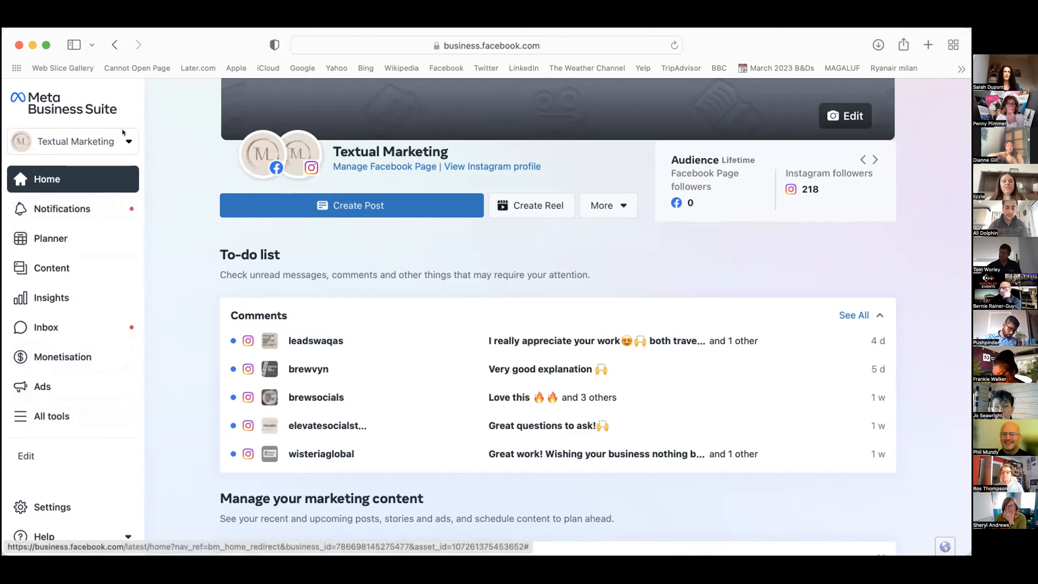
pyautogui.click(119, 141)
pyautogui.click(119, 141)
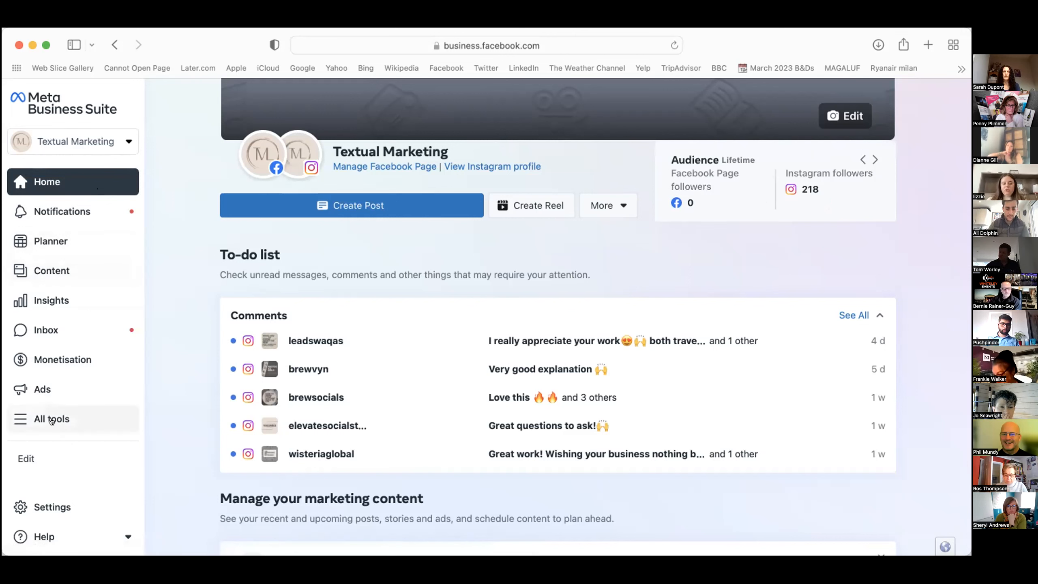
# Browse the complete list of tools, from audience engagement and advertising to management, reporting and selling.
pyautogui.click(51, 419)
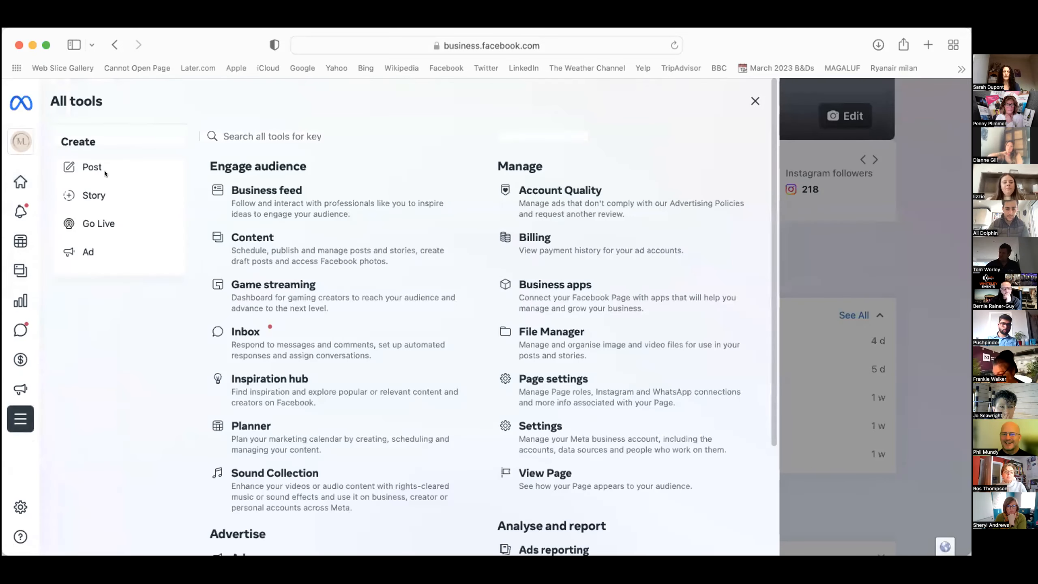
pyautogui.scroll(-2, 115, 398)
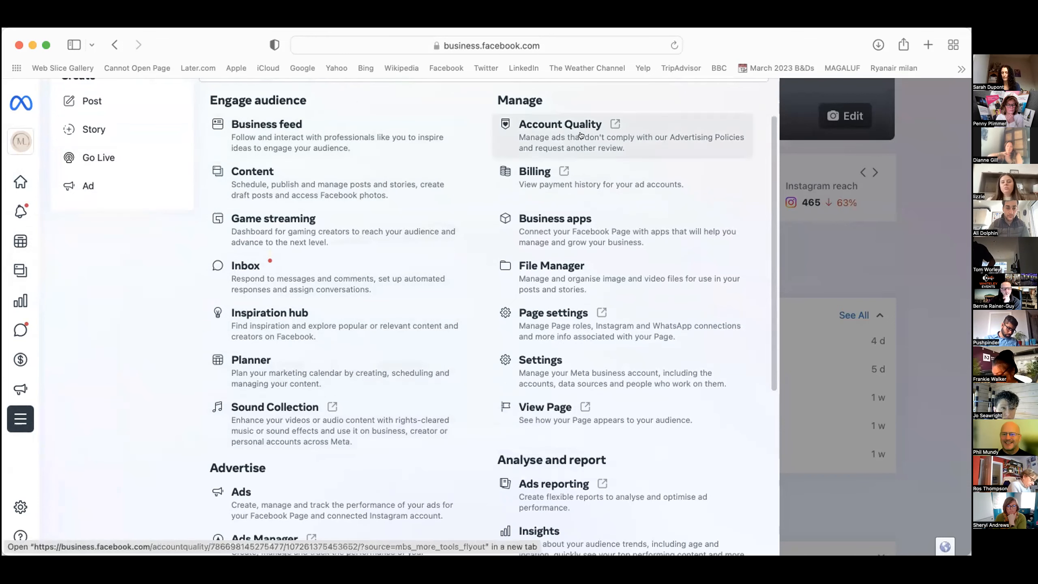
pyautogui.scroll(-4, 470, 438)
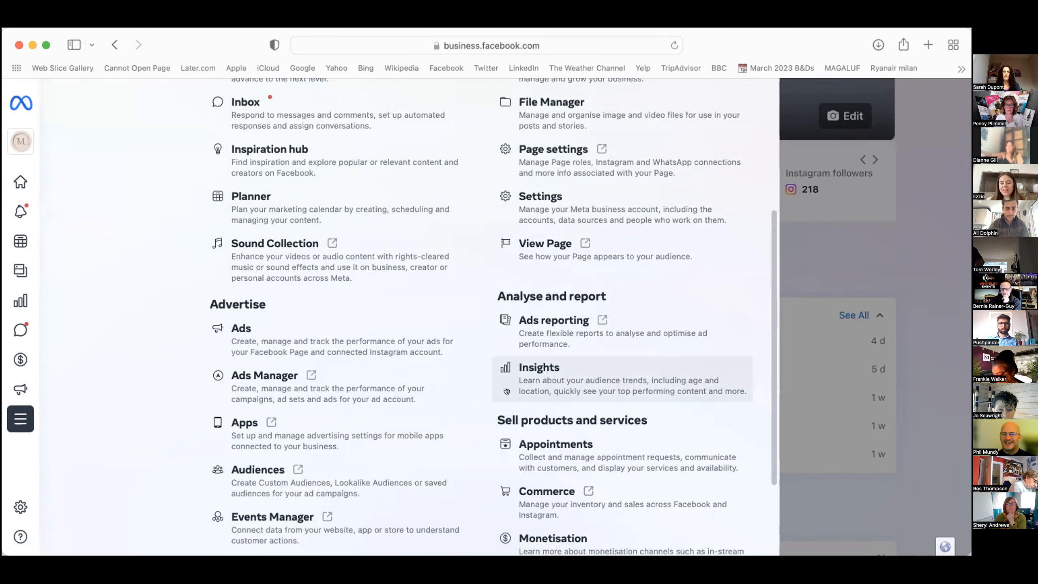
pyautogui.scroll(-2, 511, 368)
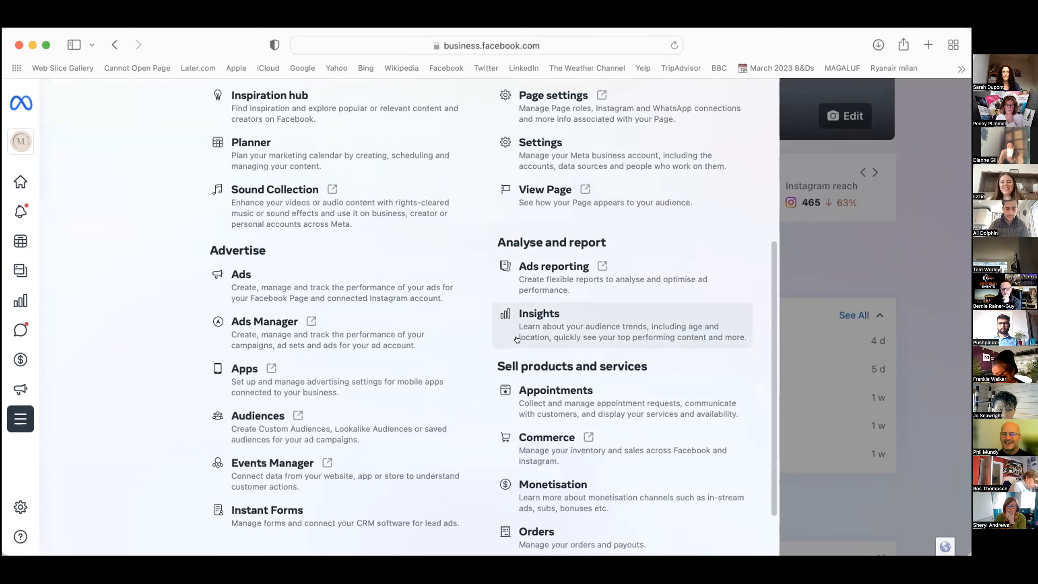
pyautogui.scroll(-2, 515, 388)
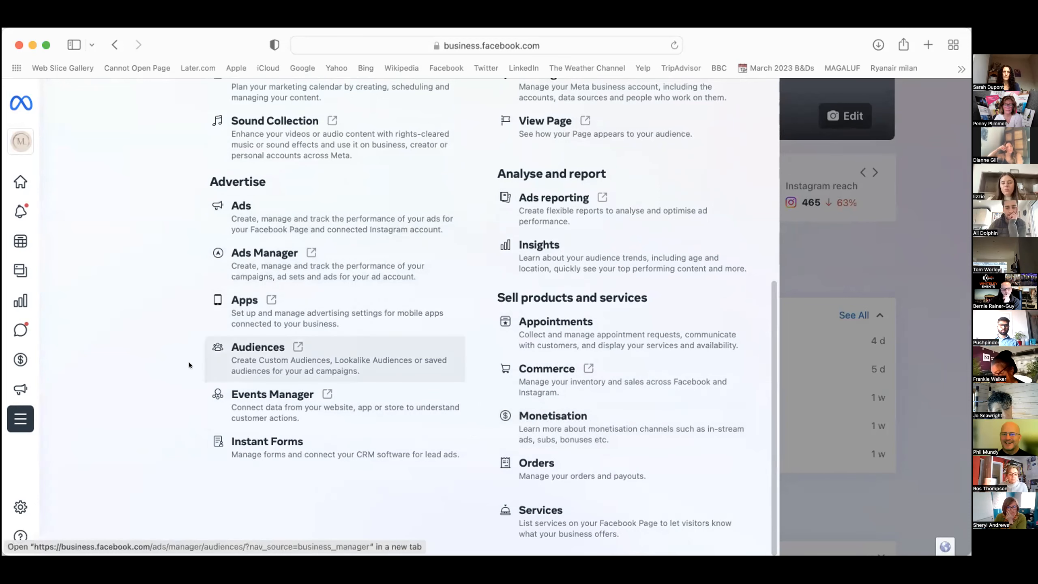
pyautogui.scroll(10, 189, 364)
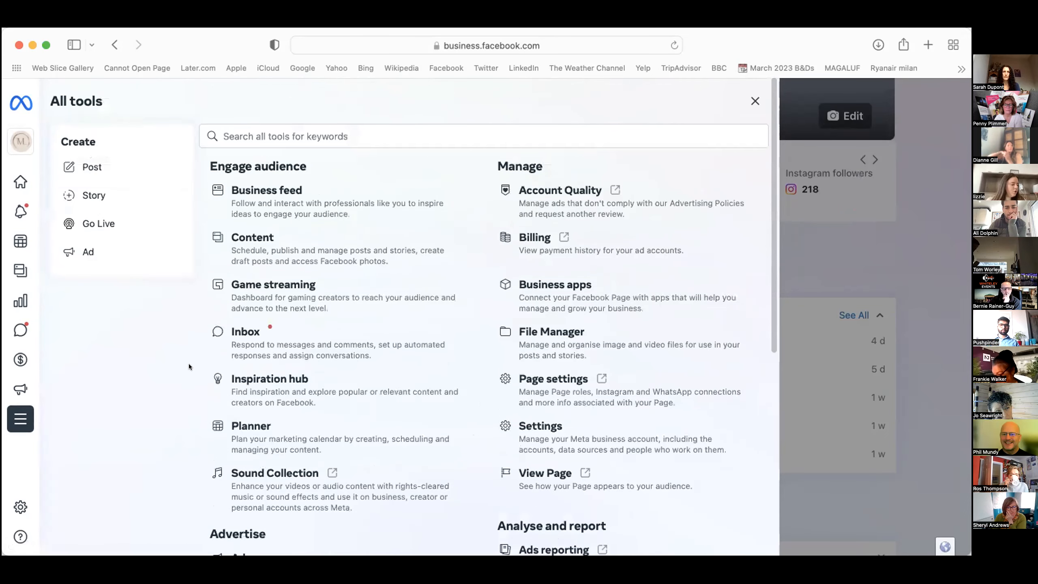
# Review the account's recent notifications and return to the home page.
pyautogui.moveTo(10, 211)
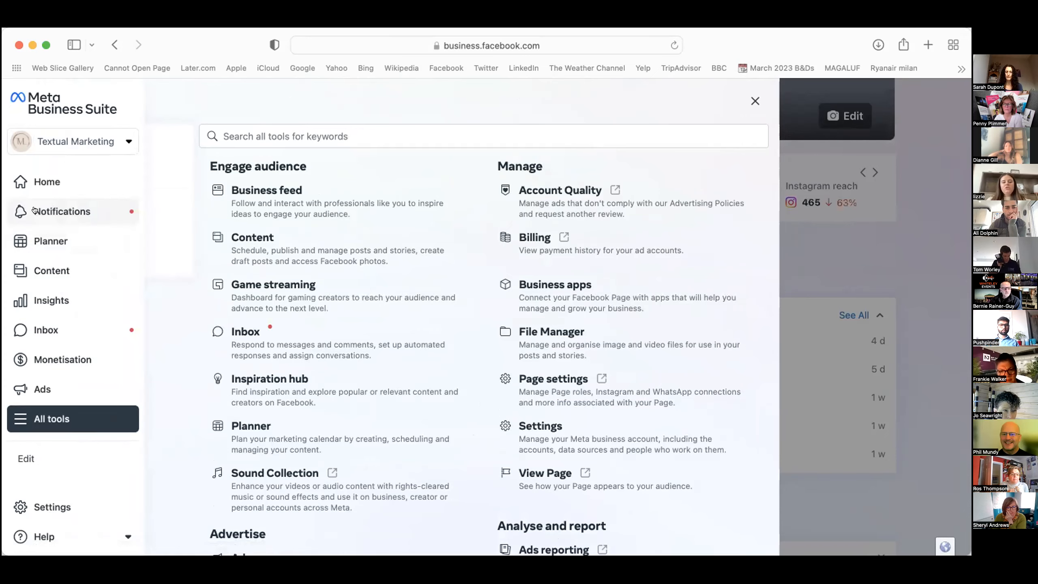
pyautogui.click(35, 210)
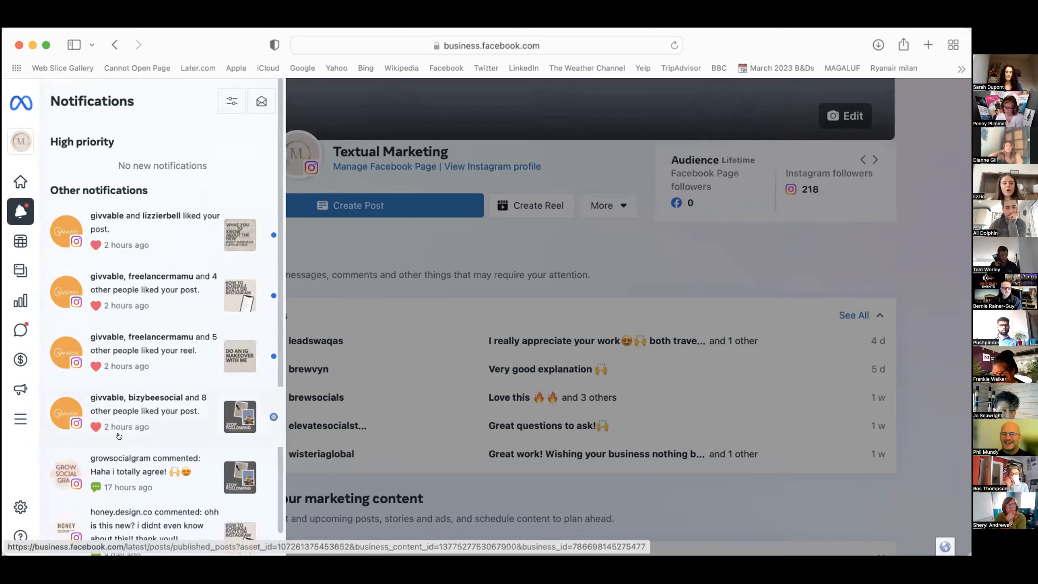
pyautogui.scroll(-1, 116, 435)
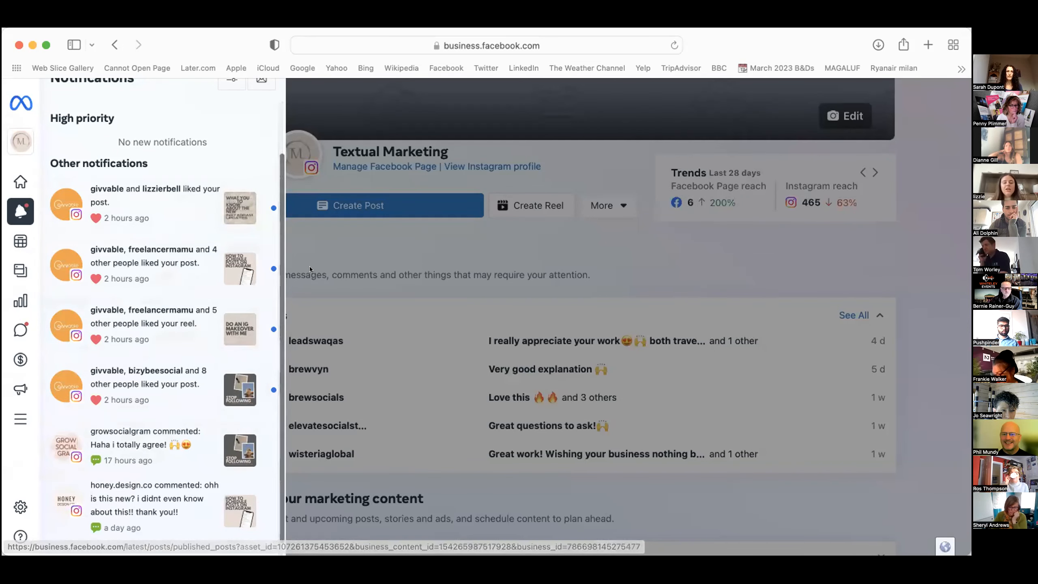
pyautogui.click(316, 257)
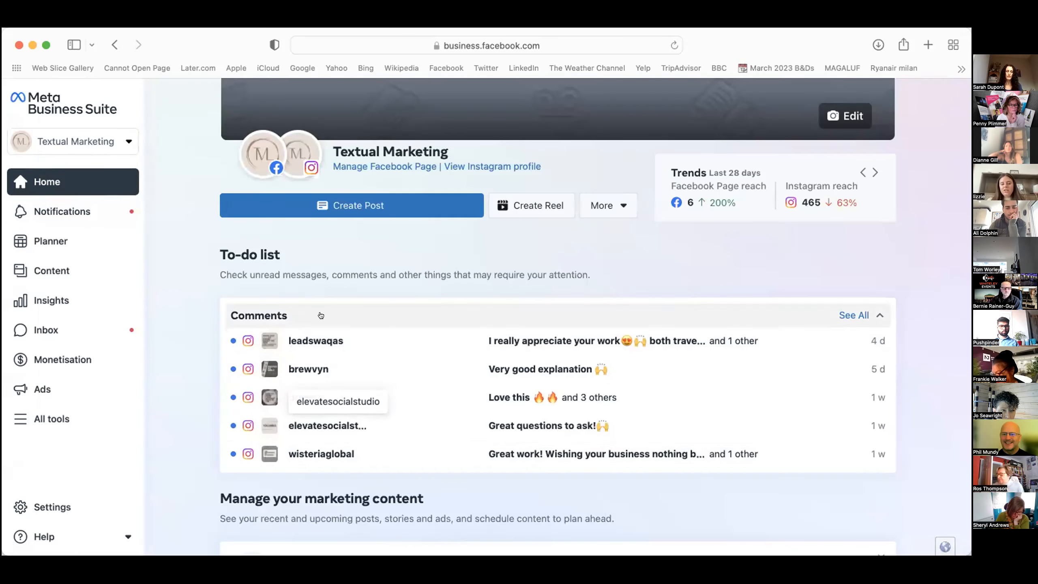
# Look through the inbox's Instagram messages and Instagram comments, dismissing the search update notice.
pyautogui.click(40, 329)
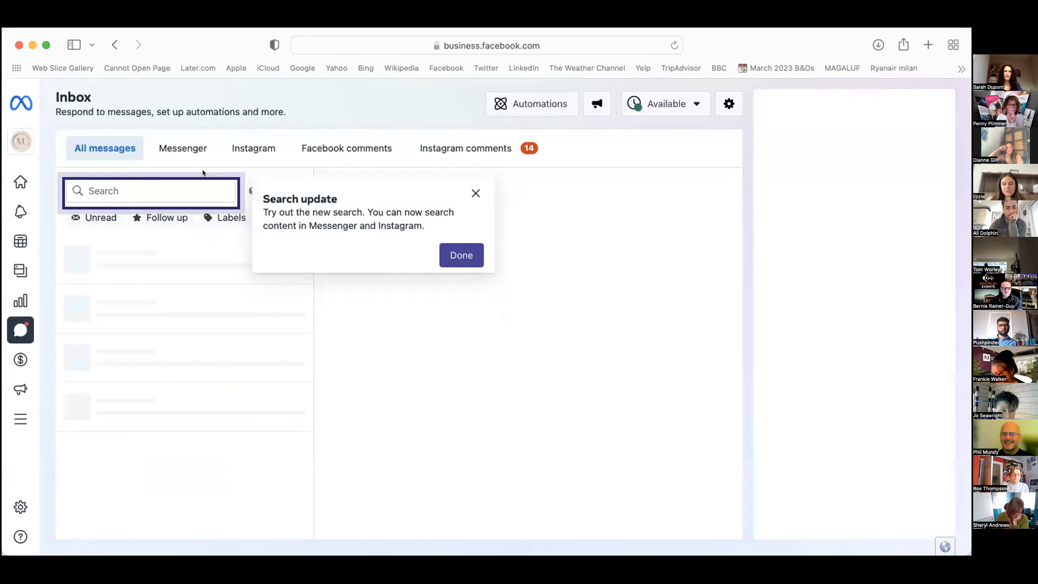
pyautogui.click(475, 191)
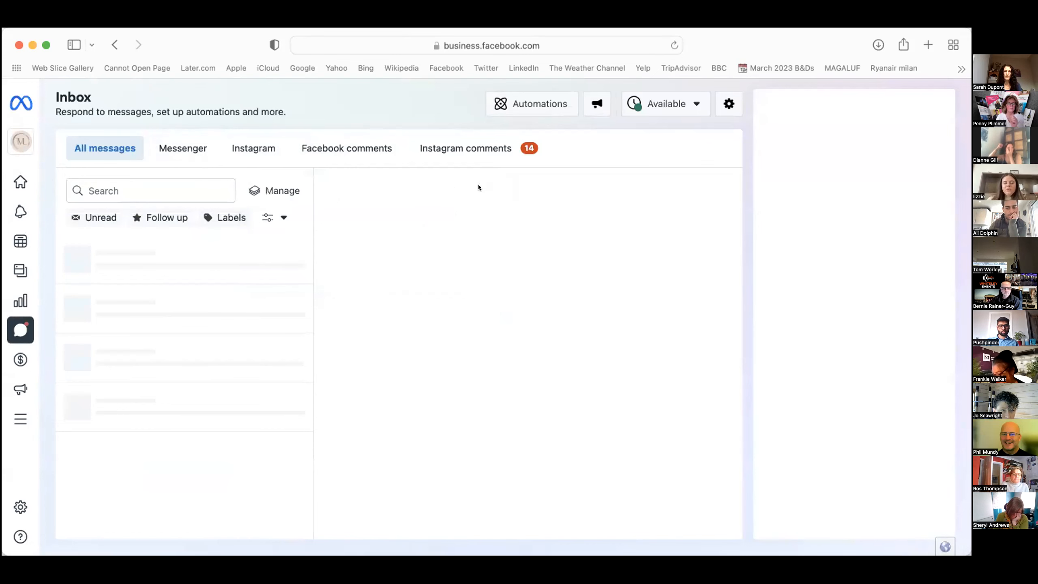
pyautogui.click(244, 144)
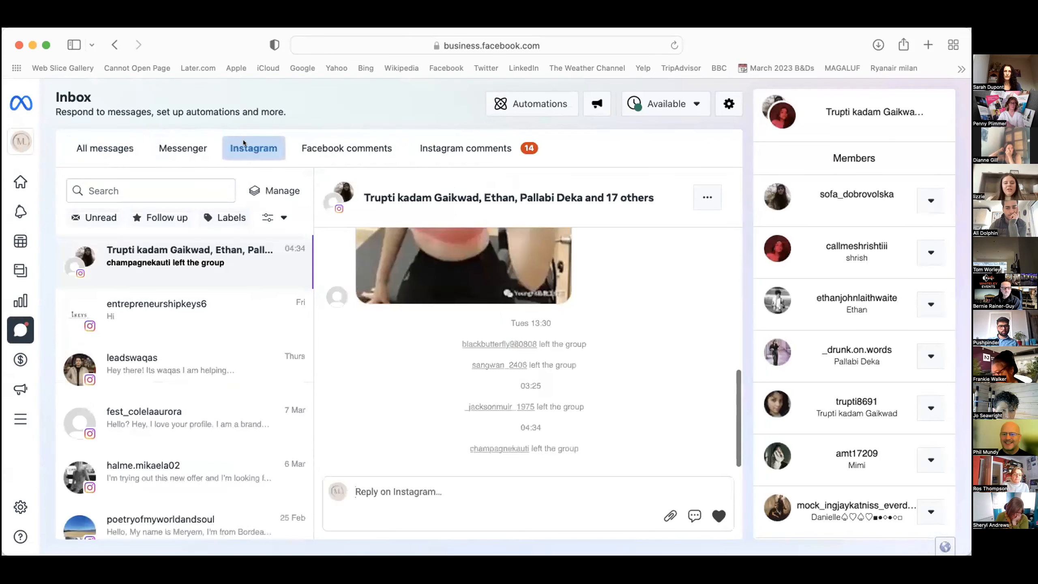
pyautogui.click(162, 313)
pyautogui.click(163, 359)
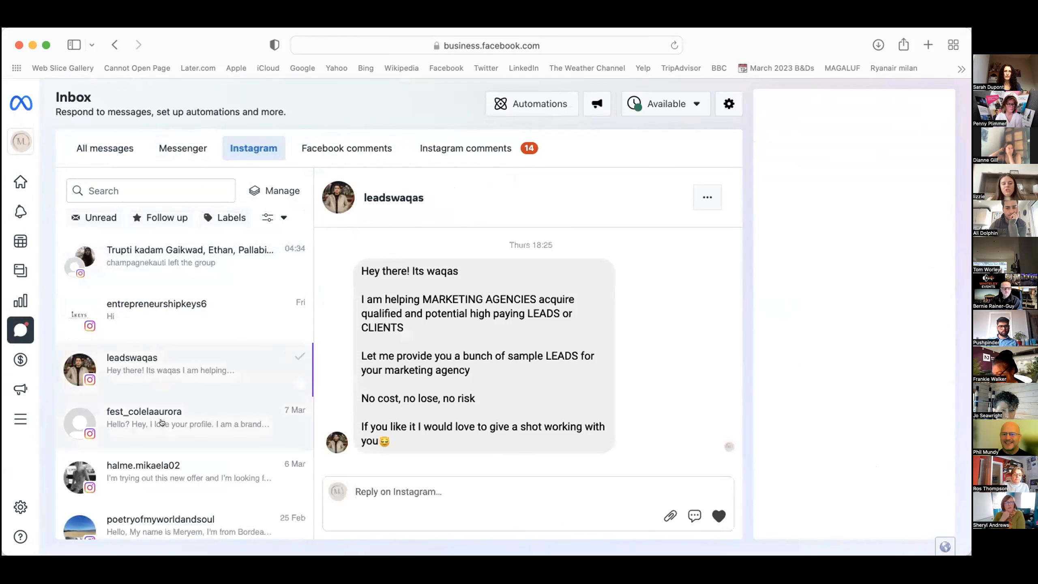
pyautogui.scroll(-5, 119, 415)
pyautogui.scroll(-2, 120, 414)
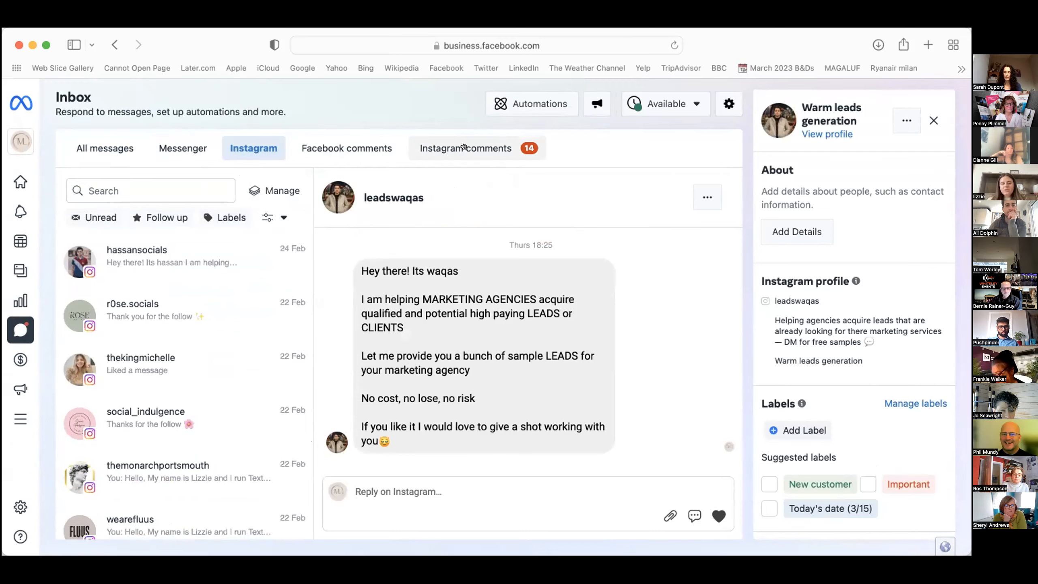
pyautogui.click(463, 146)
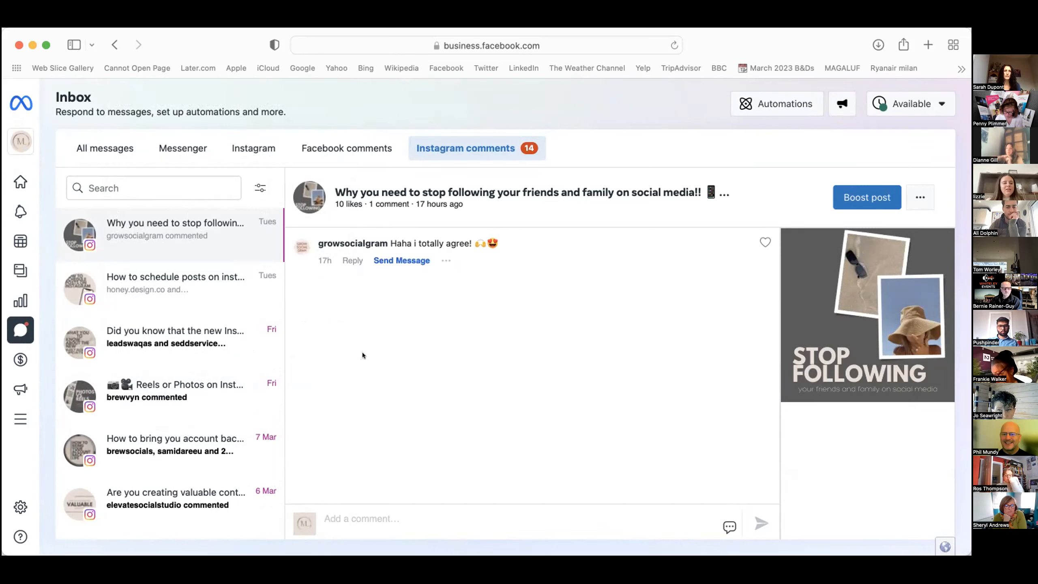
# Open the Planner and show the content calendar by month for March 2023.
pyautogui.moveTo(52, 349)
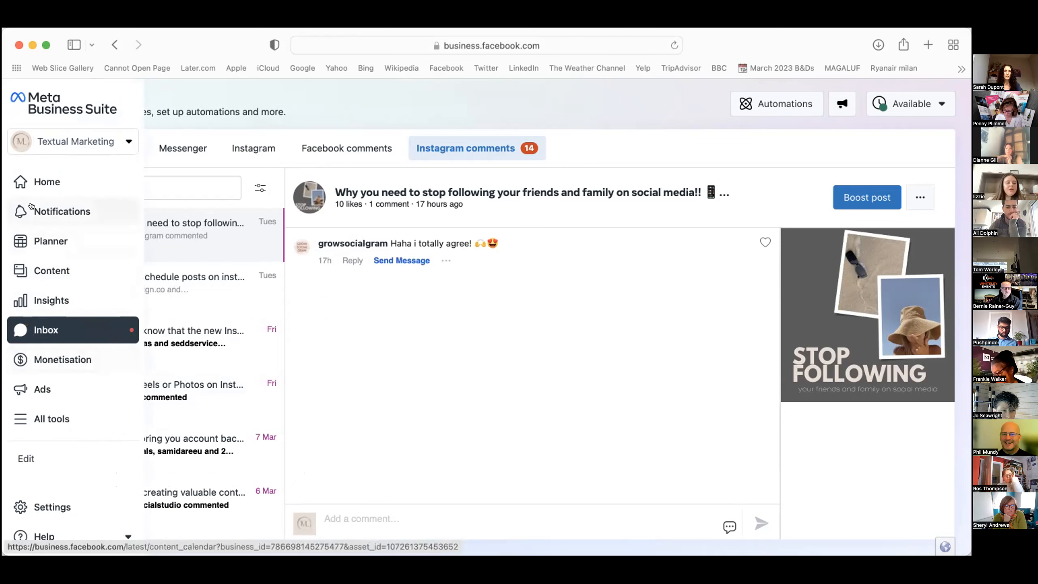
pyautogui.click(39, 240)
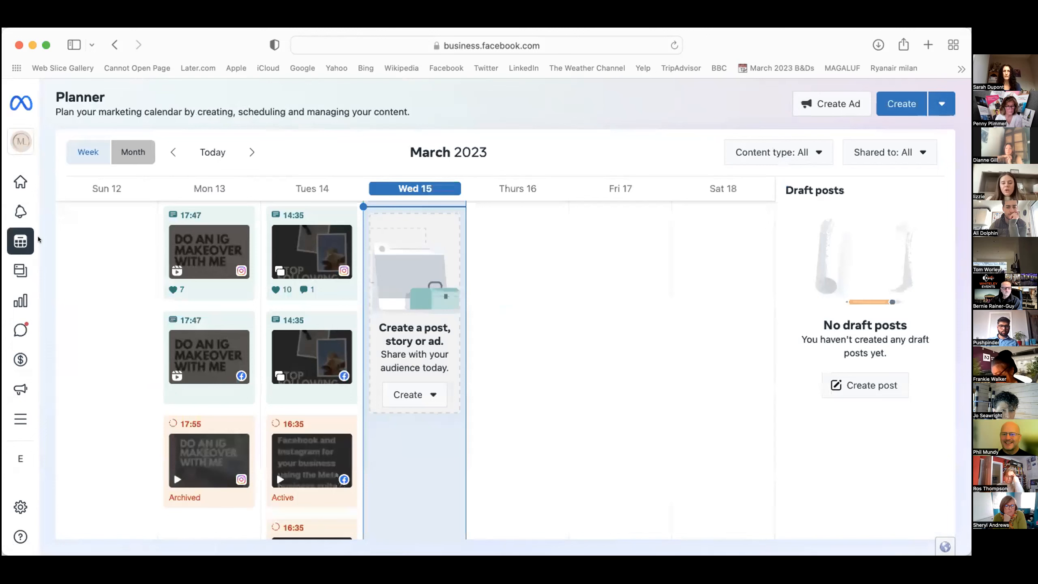
pyautogui.click(131, 150)
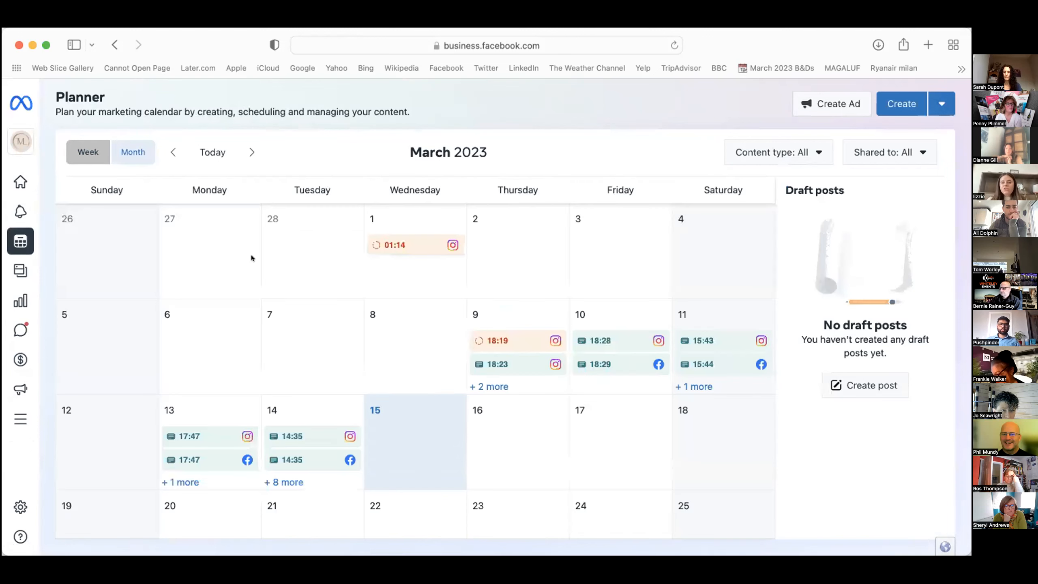
pyautogui.moveTo(439, 250)
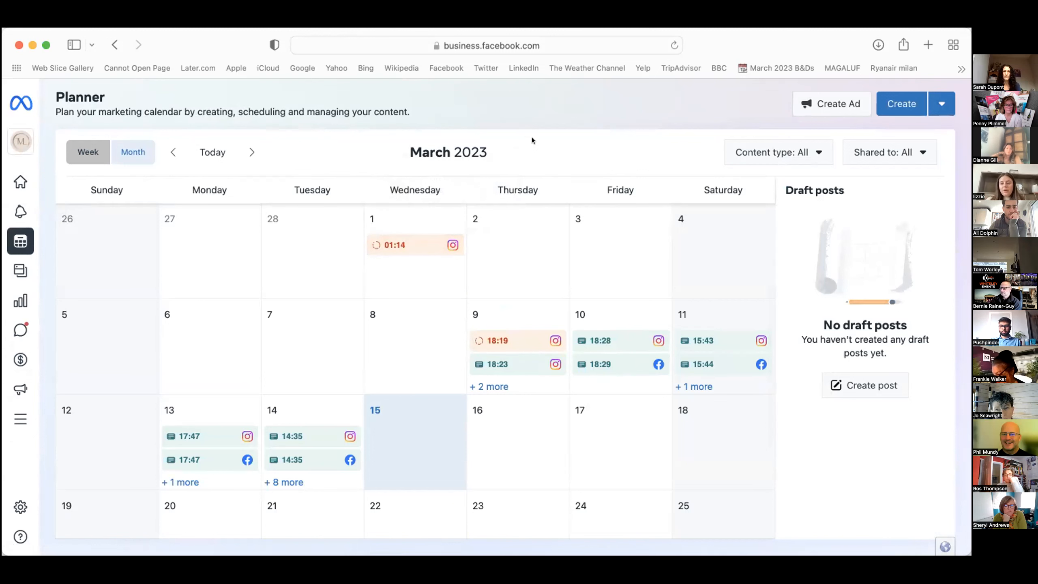
pyautogui.scroll(-3, 363, 444)
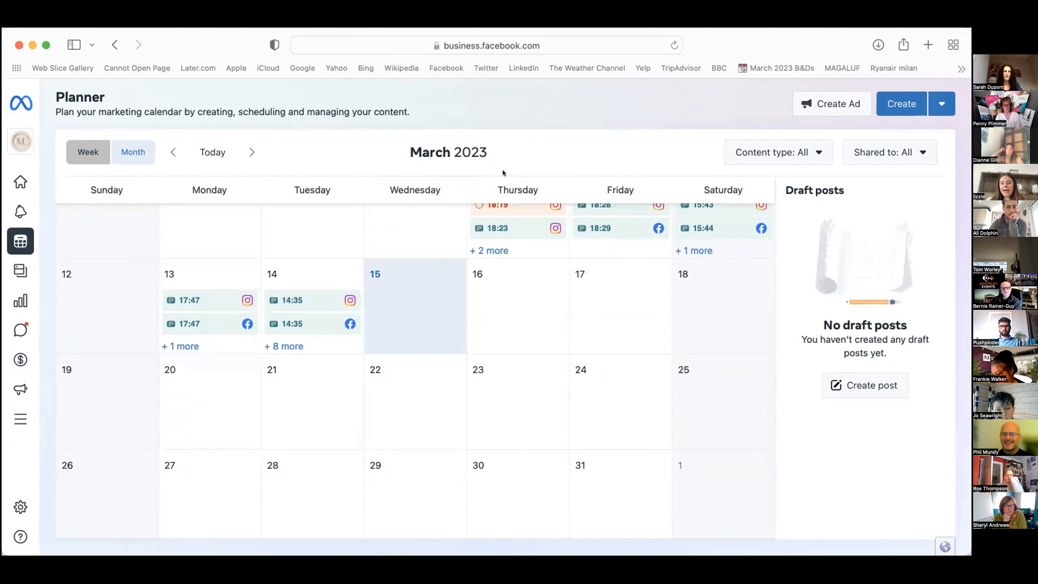
pyautogui.scroll(5, 385, 338)
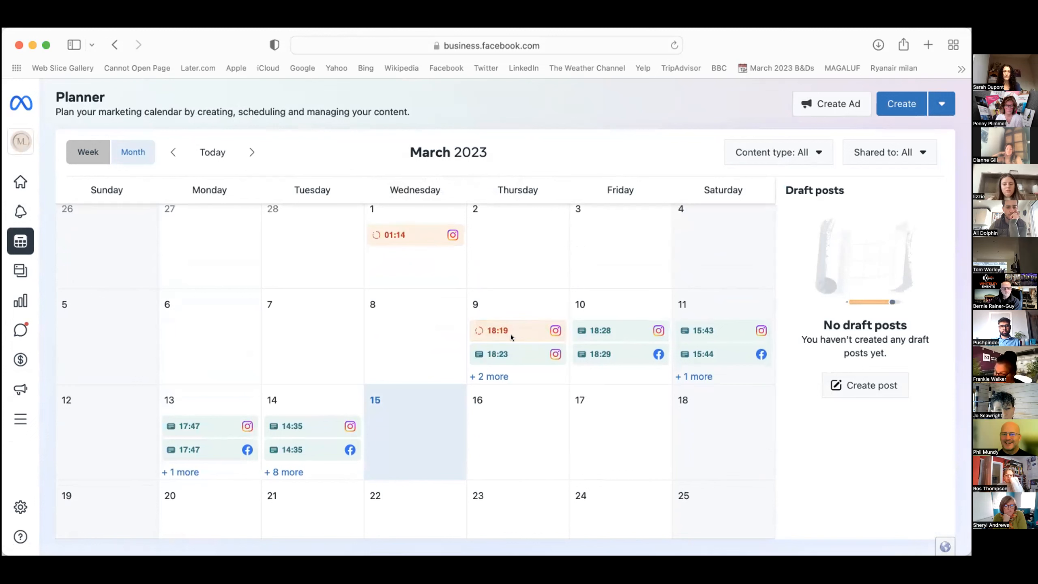
# View the additional stories listed under 14 March in the calendar and close the list.
pyautogui.click(302, 473)
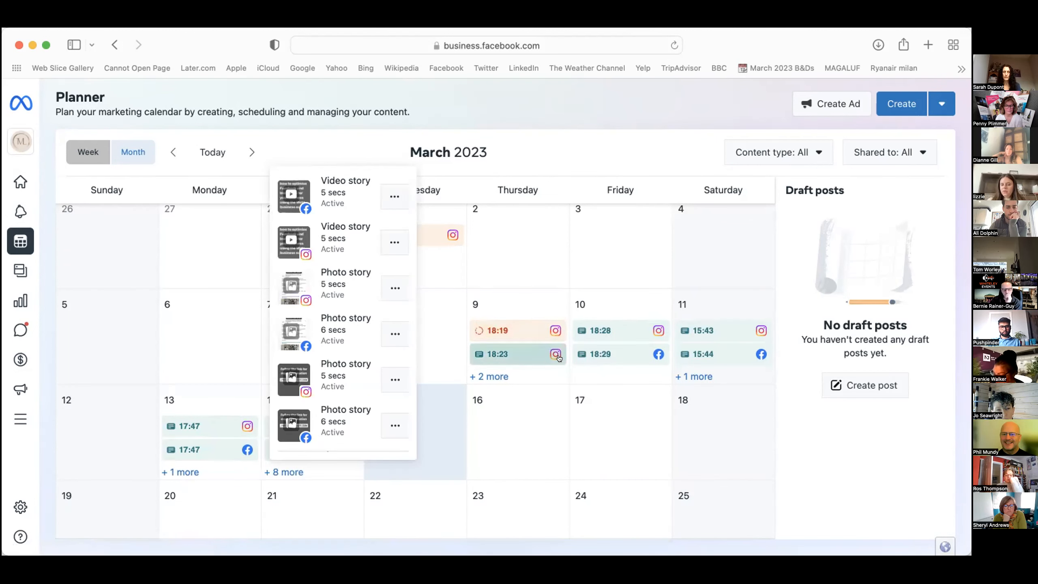
pyautogui.click(468, 239)
pyautogui.scroll(1, 468, 238)
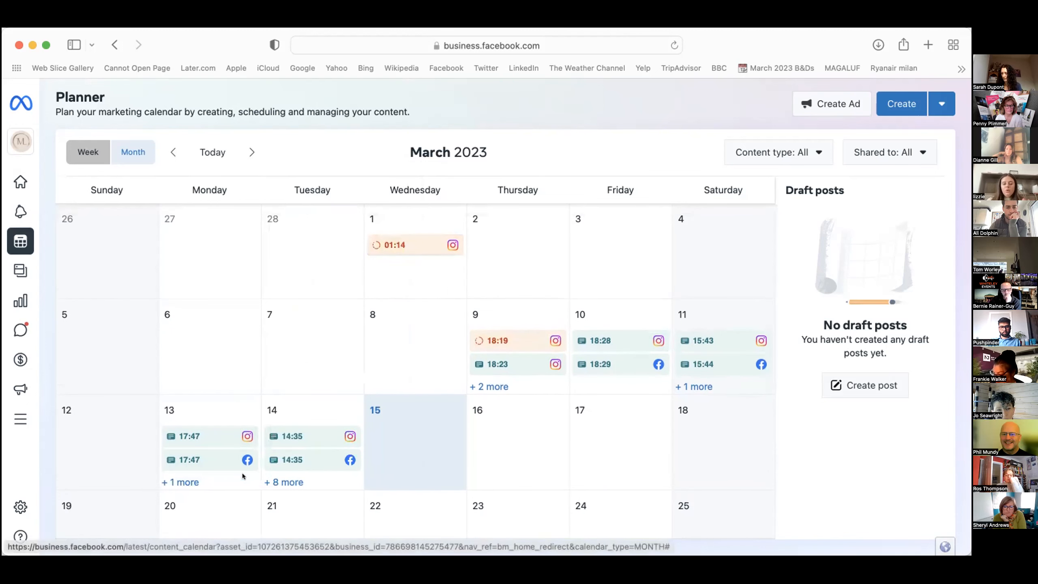
# Review the content published in February 2023 and return the calendar to March 2023.
pyautogui.click(172, 152)
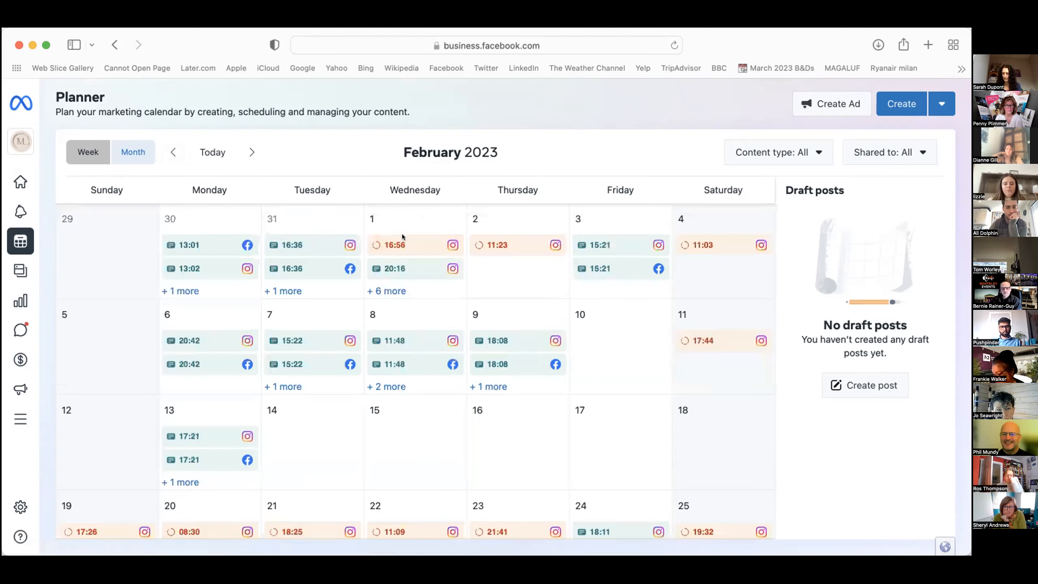
pyautogui.scroll(-1, 402, 235)
pyautogui.scroll(1, 400, 233)
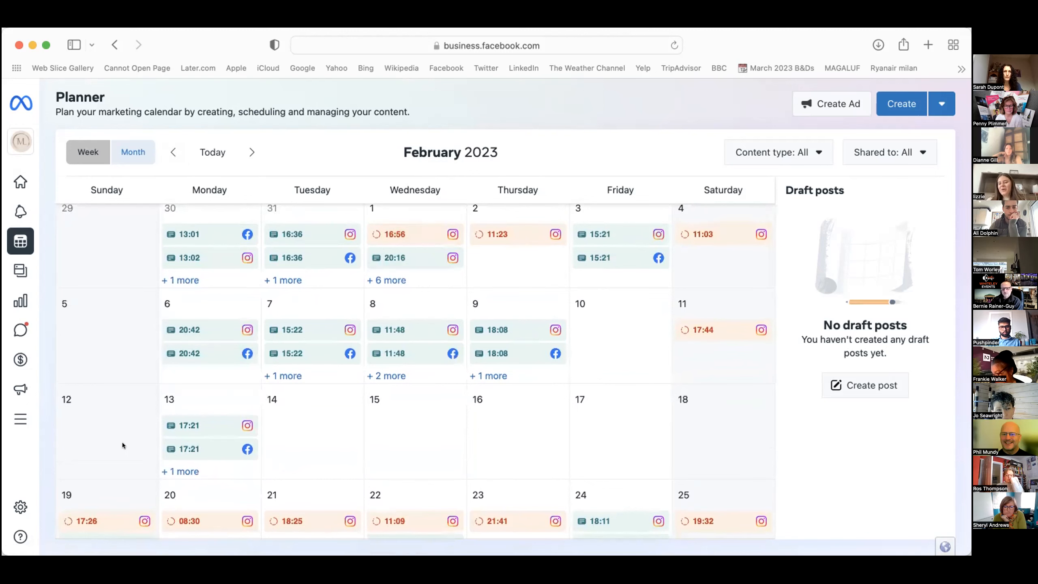
pyautogui.scroll(-1, 122, 452)
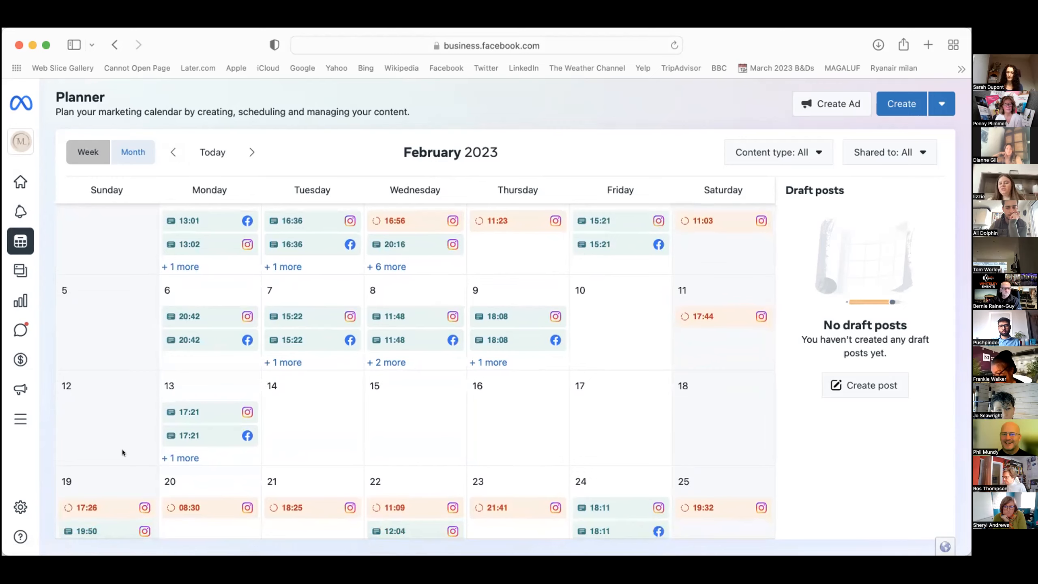
pyautogui.scroll(-5, 122, 452)
pyautogui.scroll(6, 162, 358)
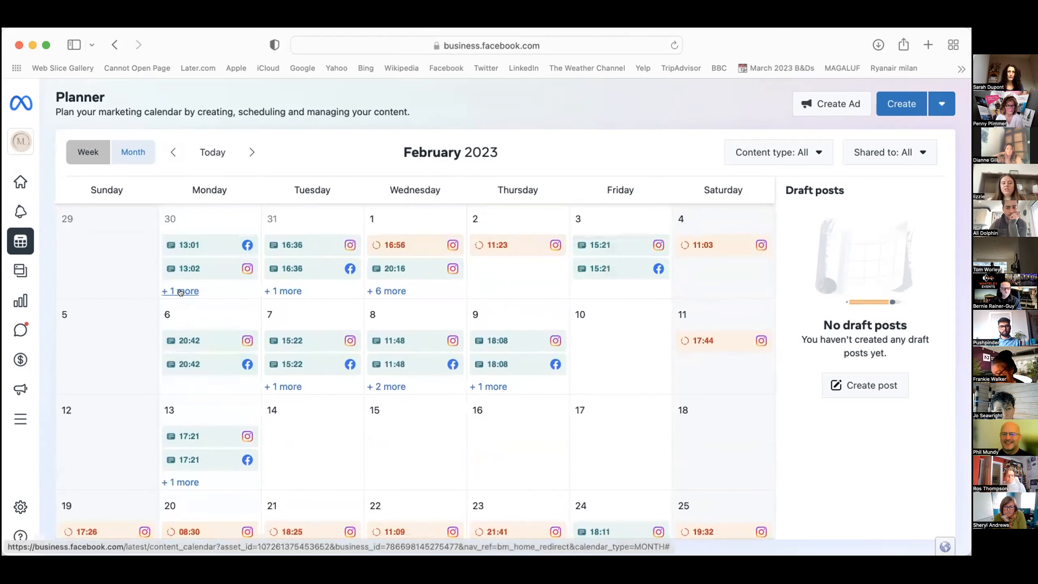
pyautogui.click(251, 152)
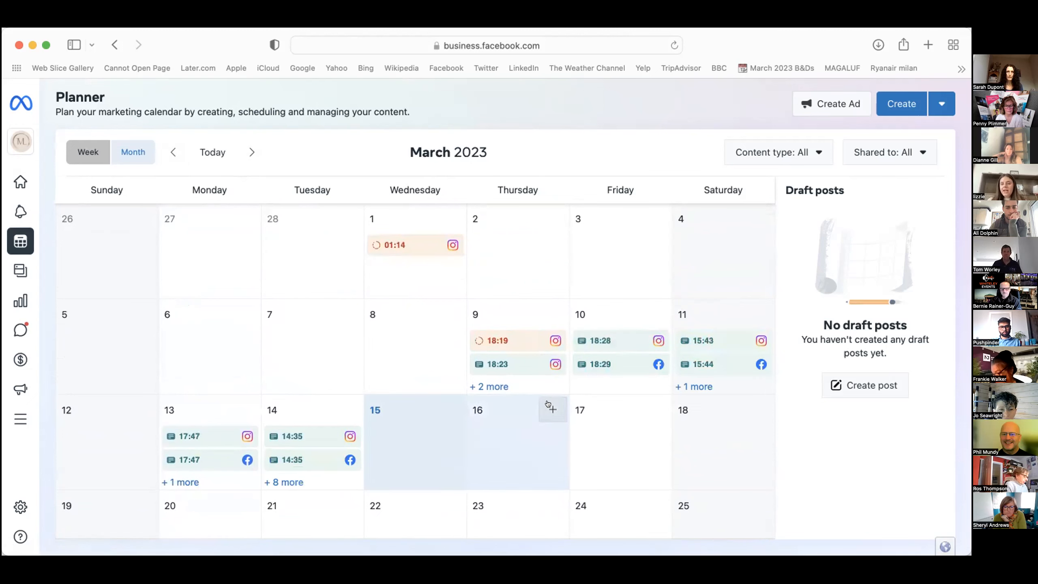
# Review the content types that can be created for 16 March in the calendar and start scheduling a post on that date.
pyautogui.click(553, 409)
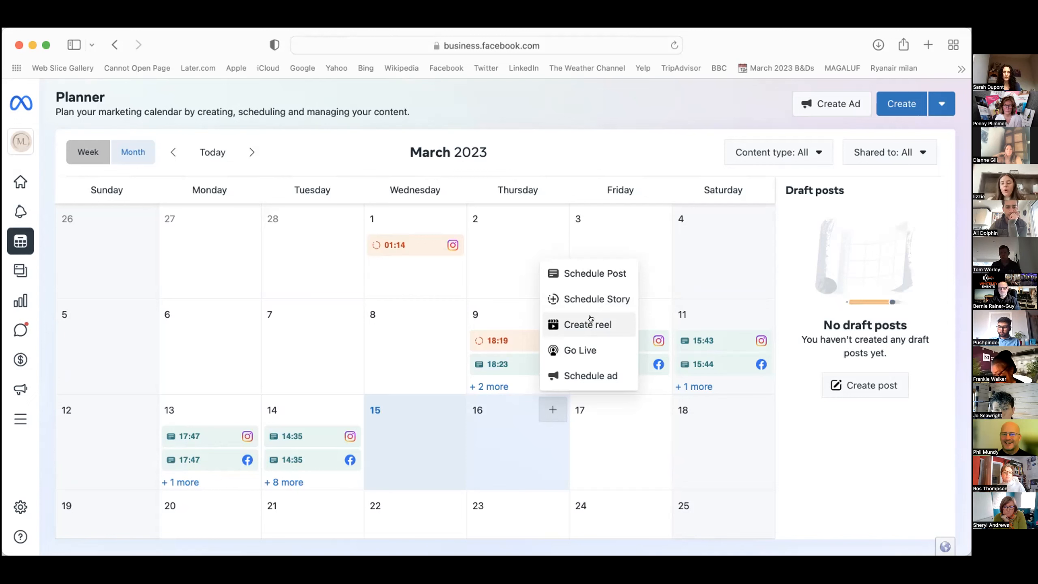
pyautogui.click(609, 239)
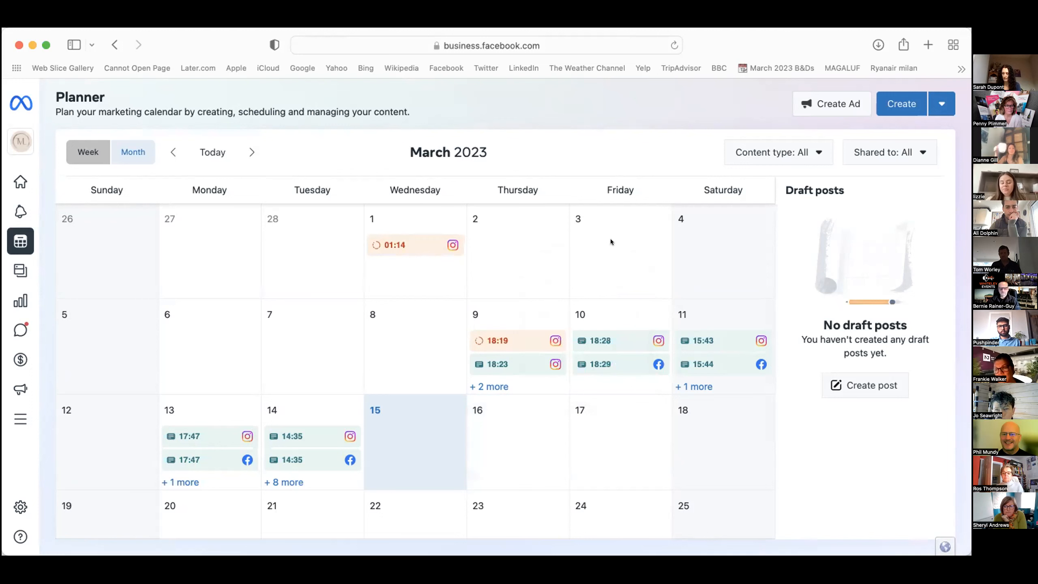
pyautogui.moveTo(551, 402)
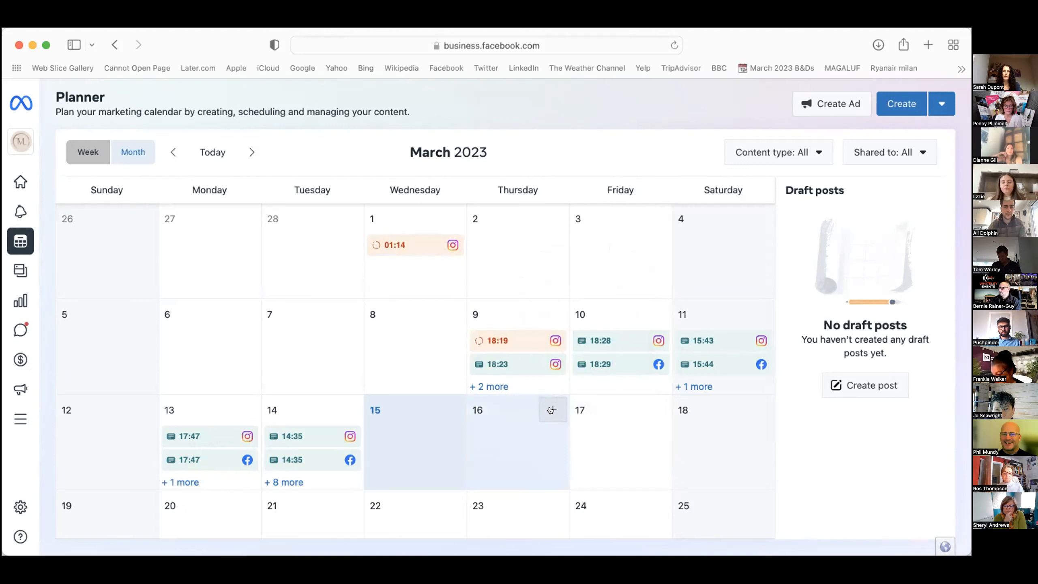
pyautogui.click(552, 409)
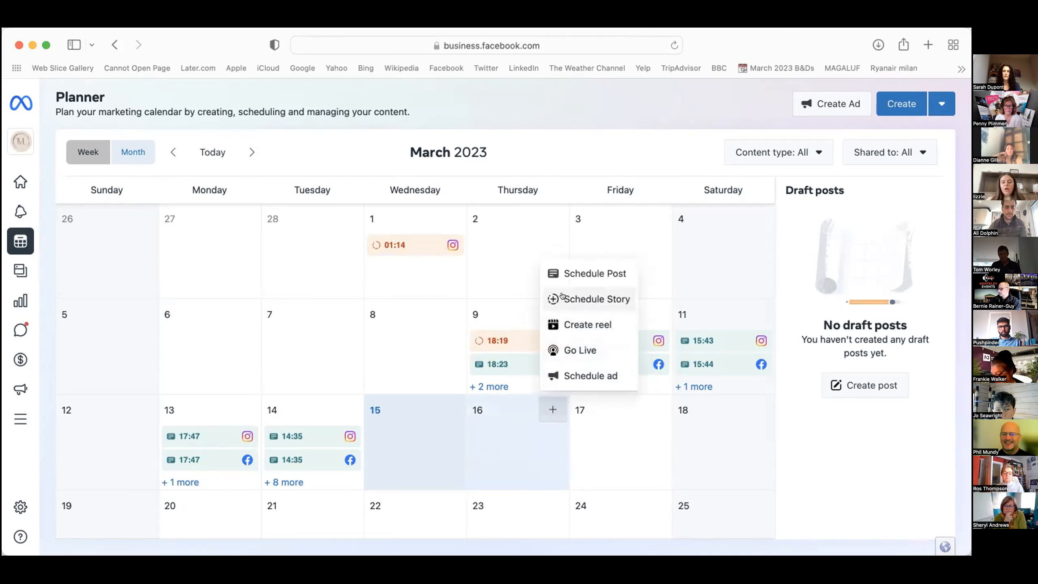
pyautogui.click(568, 274)
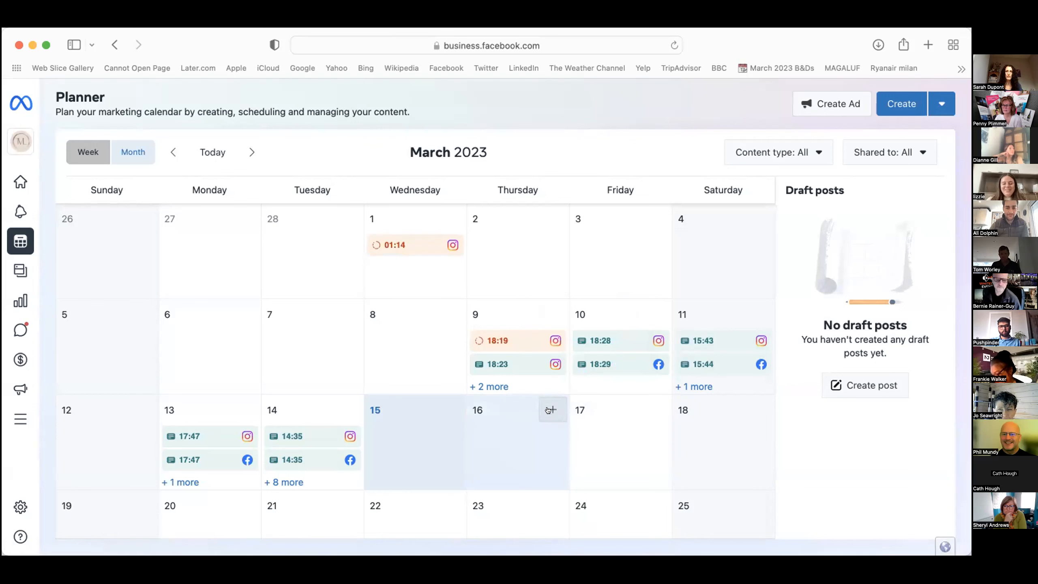
pyautogui.click(548, 409)
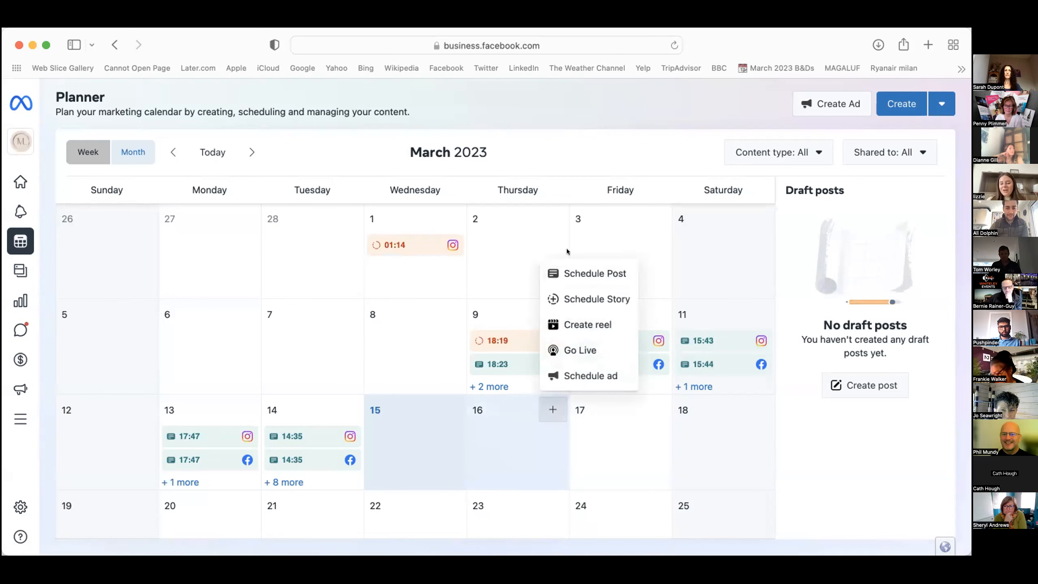
pyautogui.click(573, 273)
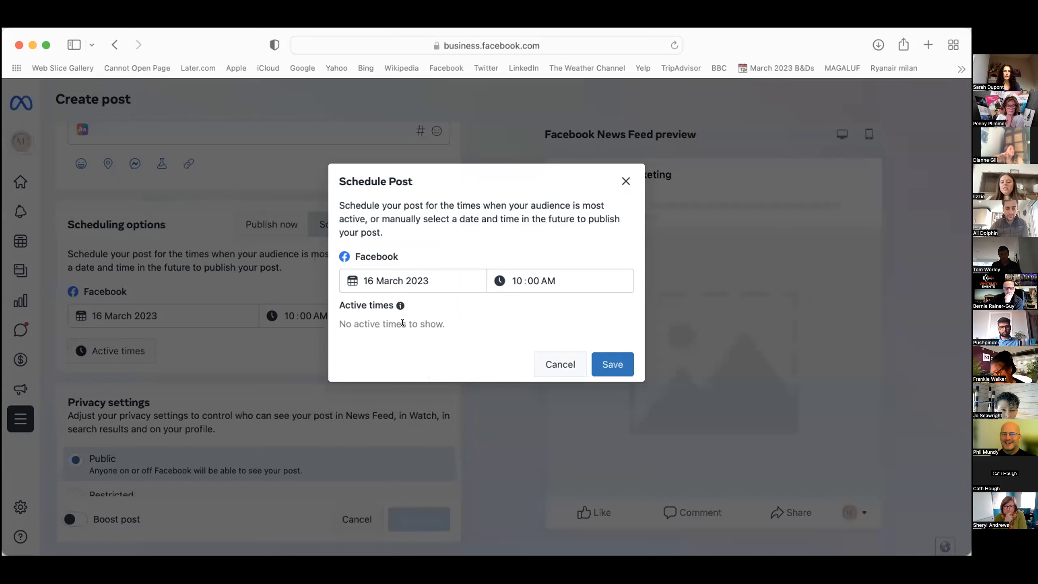
# Check the suggested active times for the Facebook post and cancel the Schedule Post dialog.
pyautogui.moveTo(336, 322); pyautogui.dragTo(446, 315)
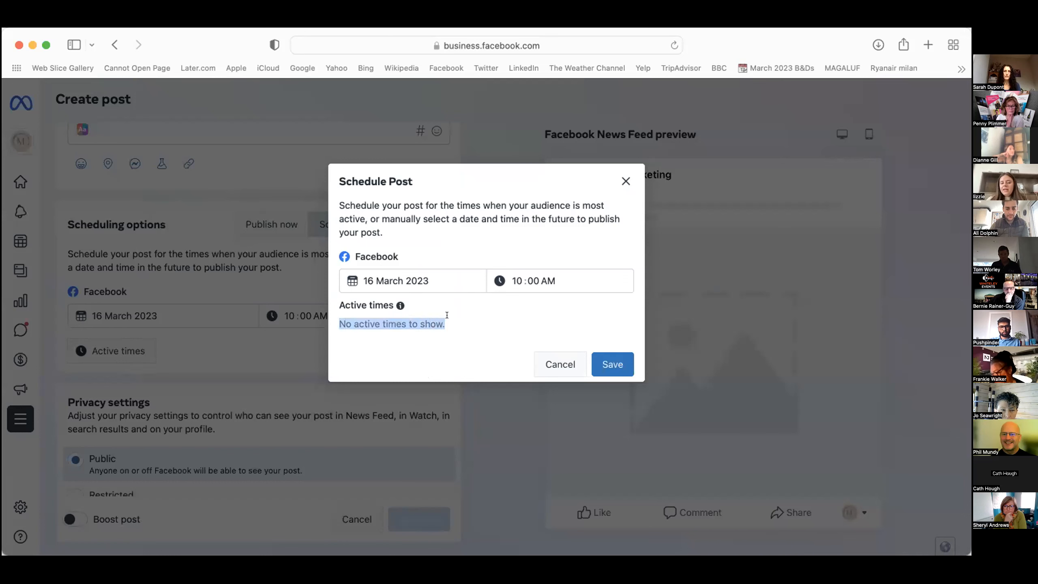
pyautogui.click(457, 323)
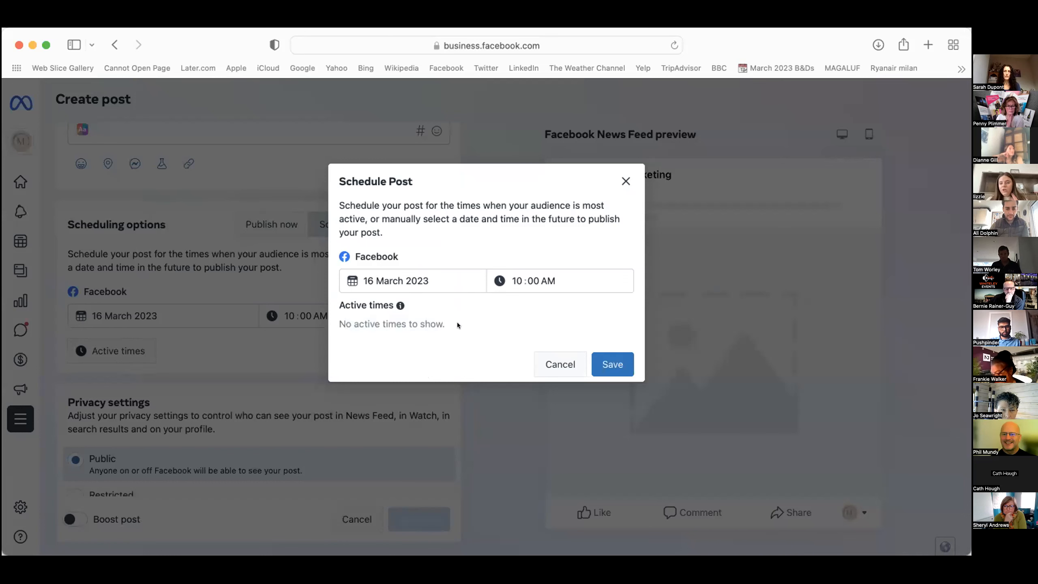
pyautogui.moveTo(459, 321); pyautogui.dragTo(436, 316)
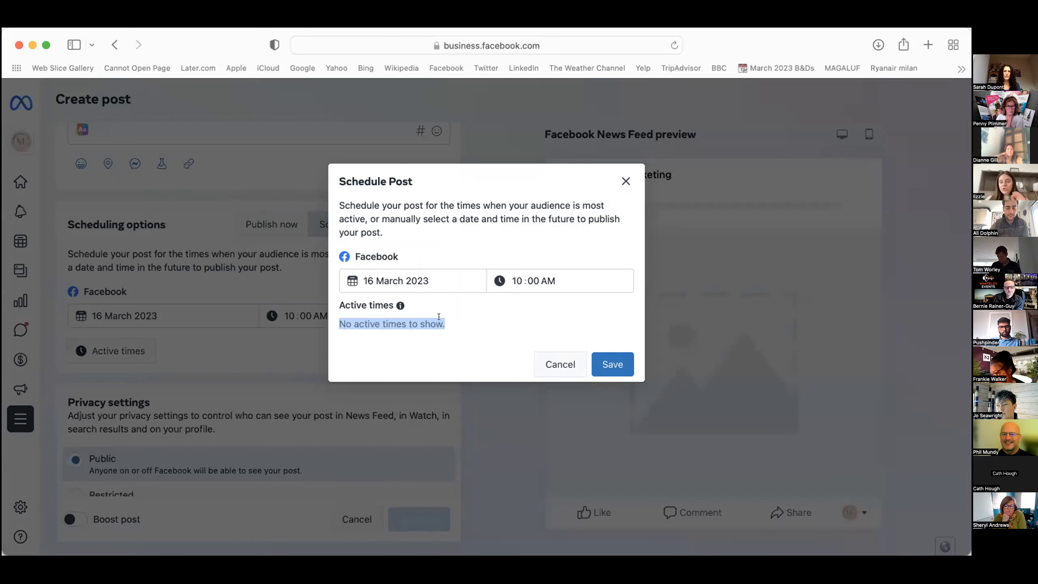
pyautogui.click(540, 359)
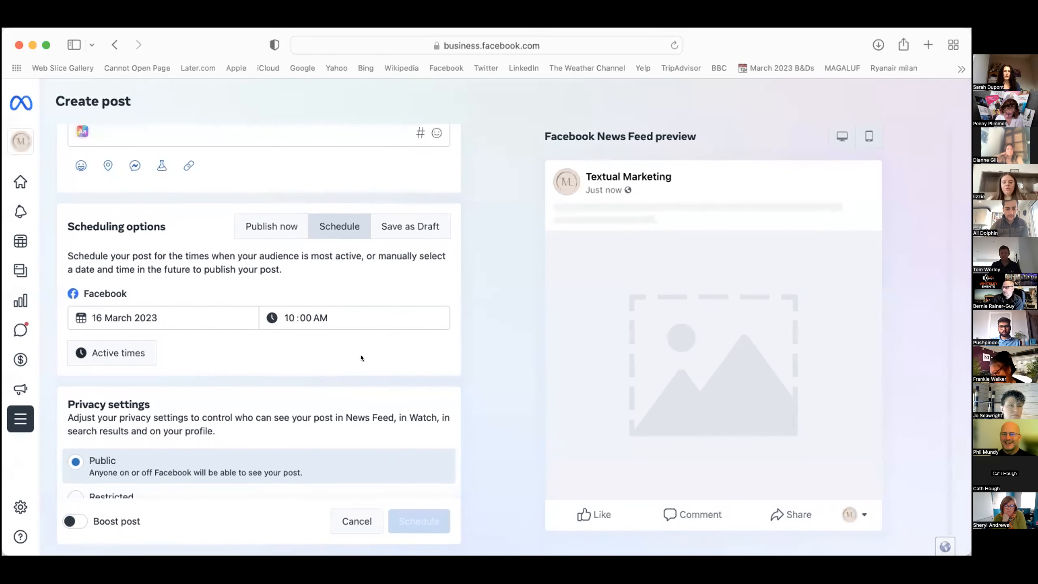
# Return to the Planner, start a new story for Wednesday 15 March, and check its Facebook and Instagram active times without saving.
pyautogui.click(25, 245)
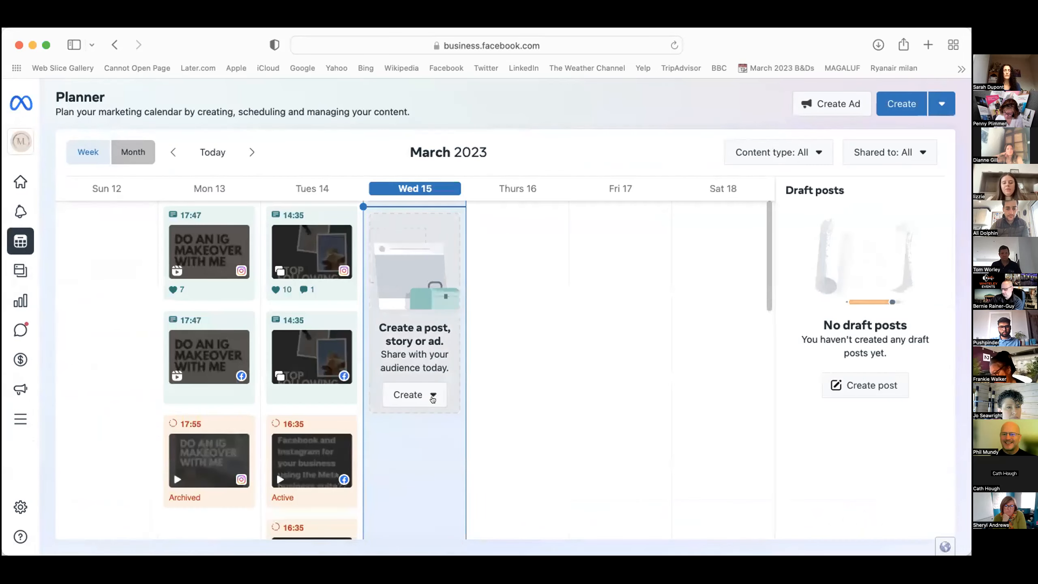
pyautogui.click(432, 398)
pyautogui.click(429, 283)
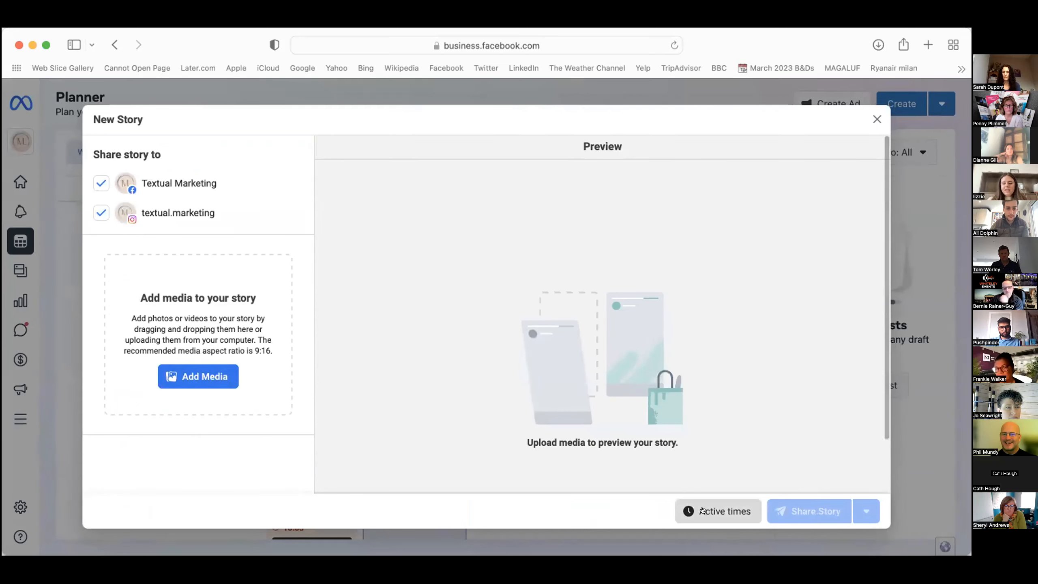
pyautogui.click(718, 511)
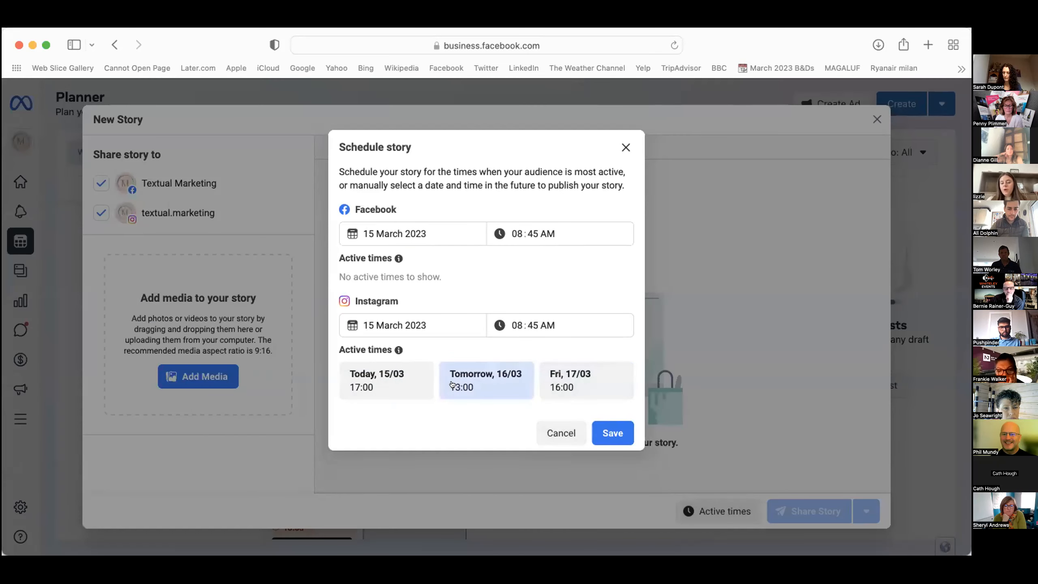
pyautogui.click(560, 432)
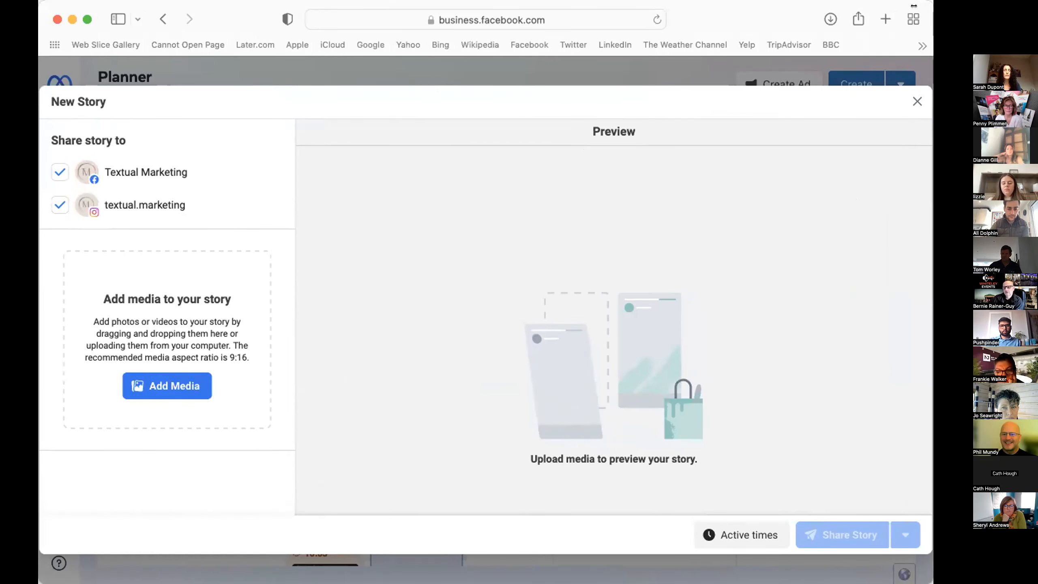
# Narrow the browser window, close the New Story dialog, and widen the window again.
pyautogui.moveTo(934, 183); pyautogui.dragTo(802, 183)
pyautogui.hscroll(3, 821, 183)
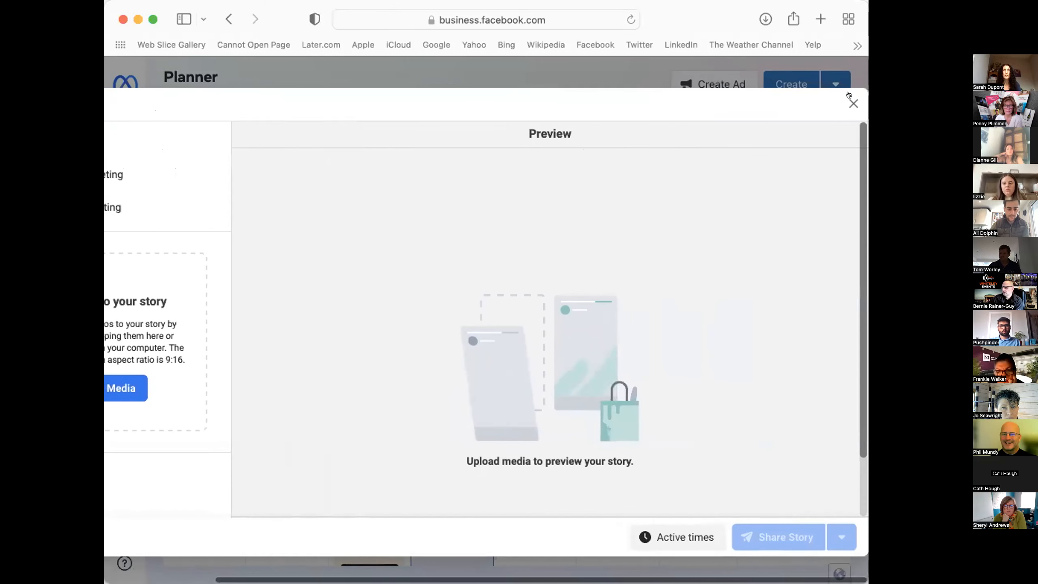
pyautogui.click(852, 103)
pyautogui.moveTo(860, 56); pyautogui.dragTo(967, 35)
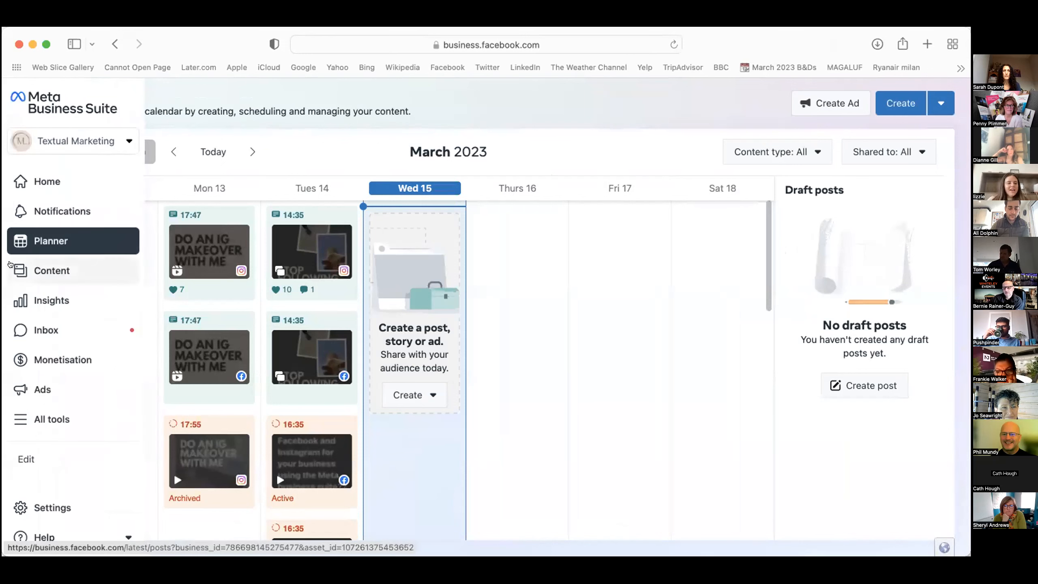
# Open the Content section and look through the published posts and reels back to late February.
pyautogui.click(72, 271)
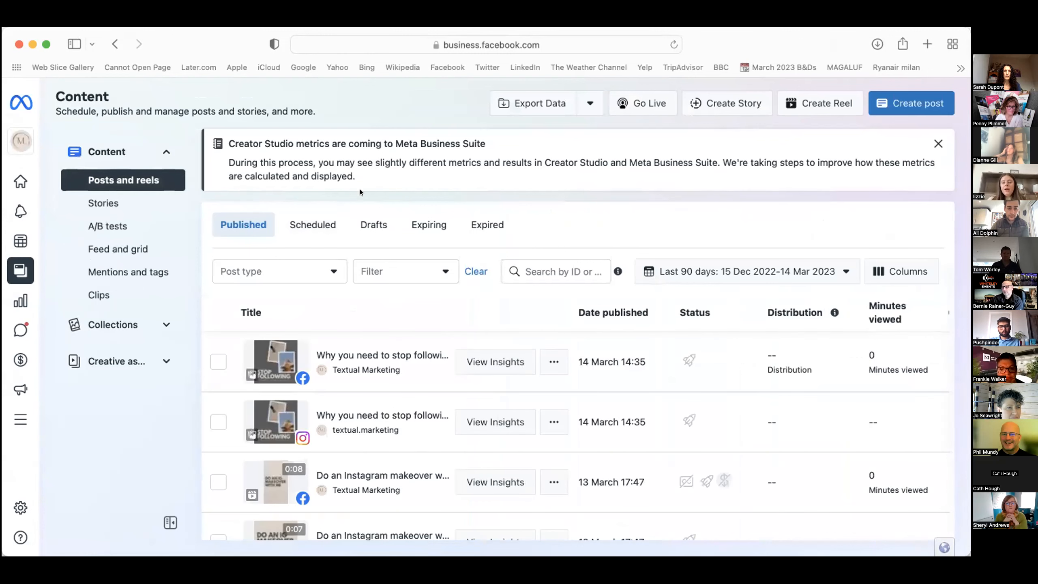
pyautogui.scroll(-3, 303, 368)
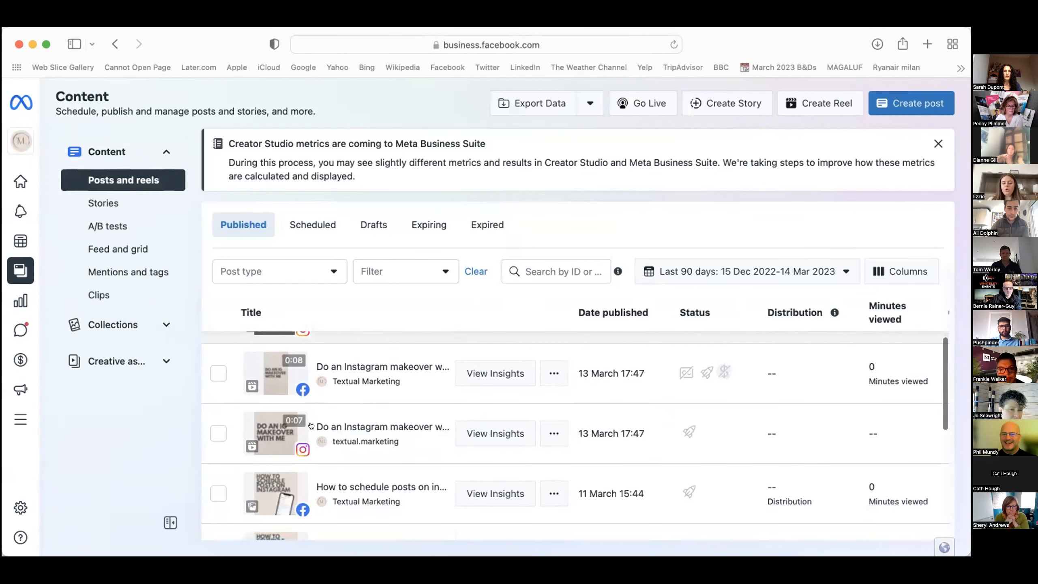
pyautogui.scroll(3, 304, 405)
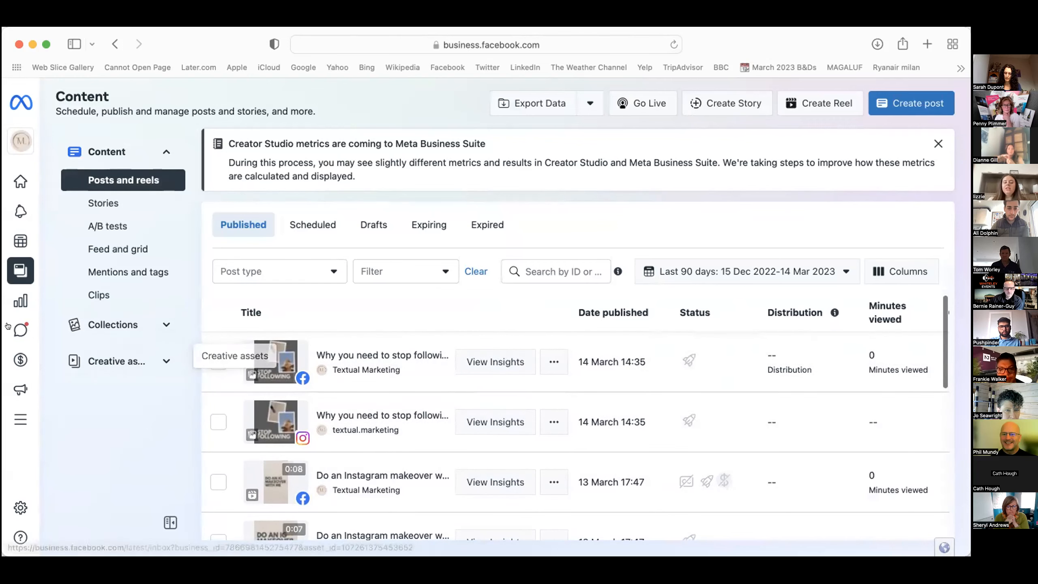
pyautogui.moveTo(14, 297)
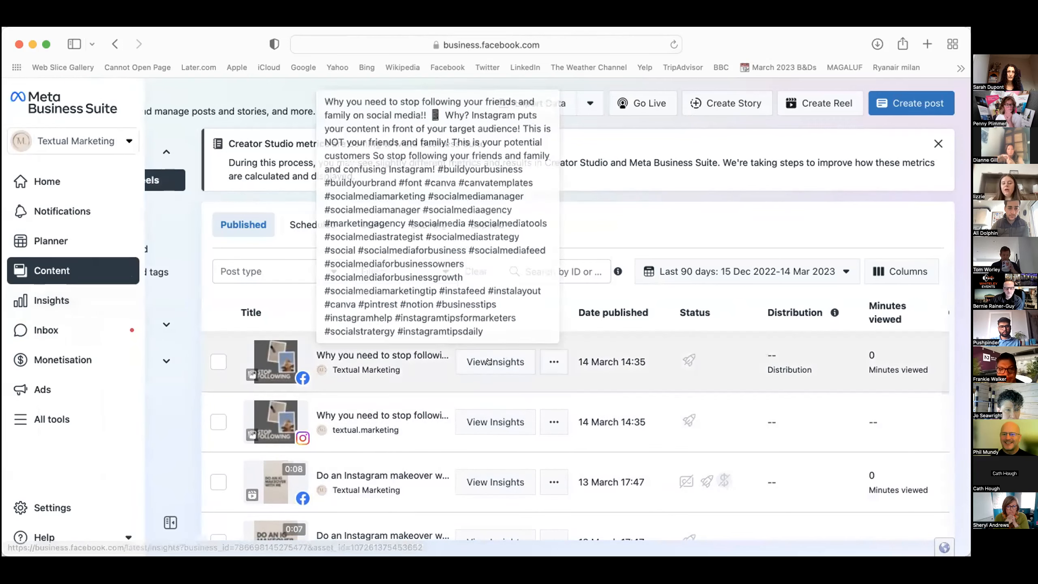
pyautogui.scroll(-2, 486, 423)
pyautogui.scroll(2, 493, 424)
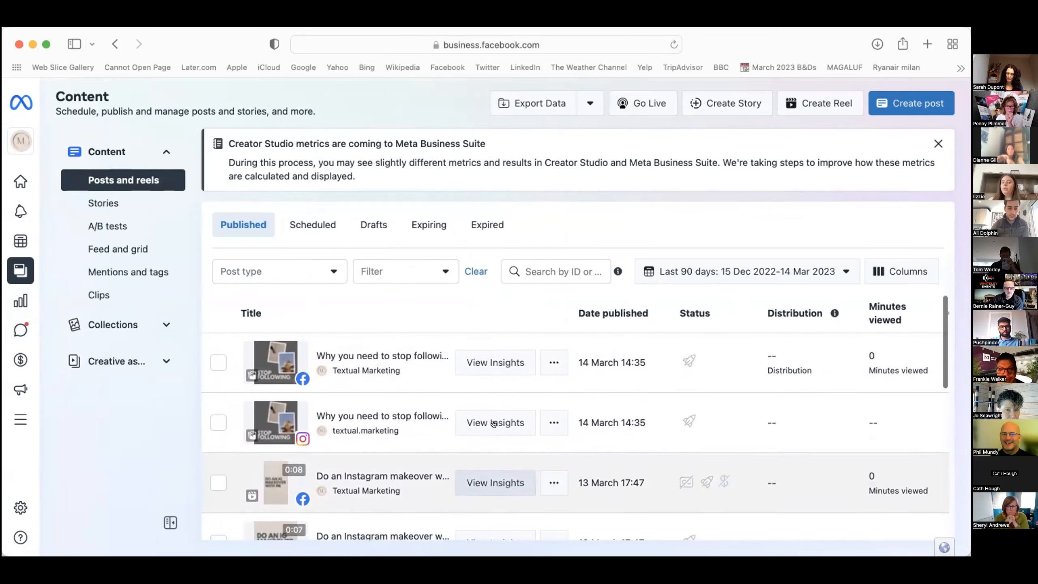
pyautogui.scroll(-10, 504, 432)
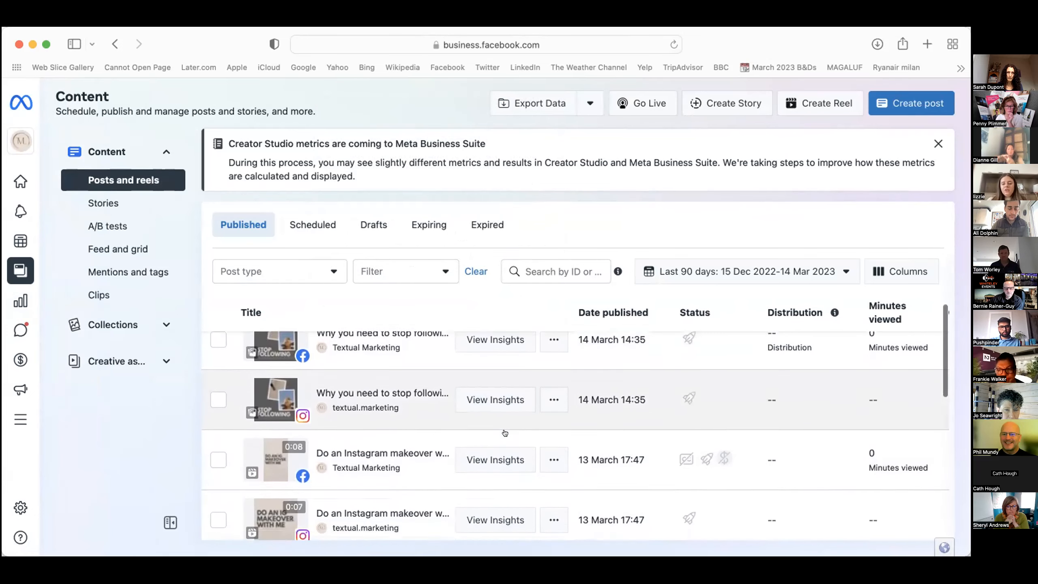
pyautogui.scroll(-2, 505, 432)
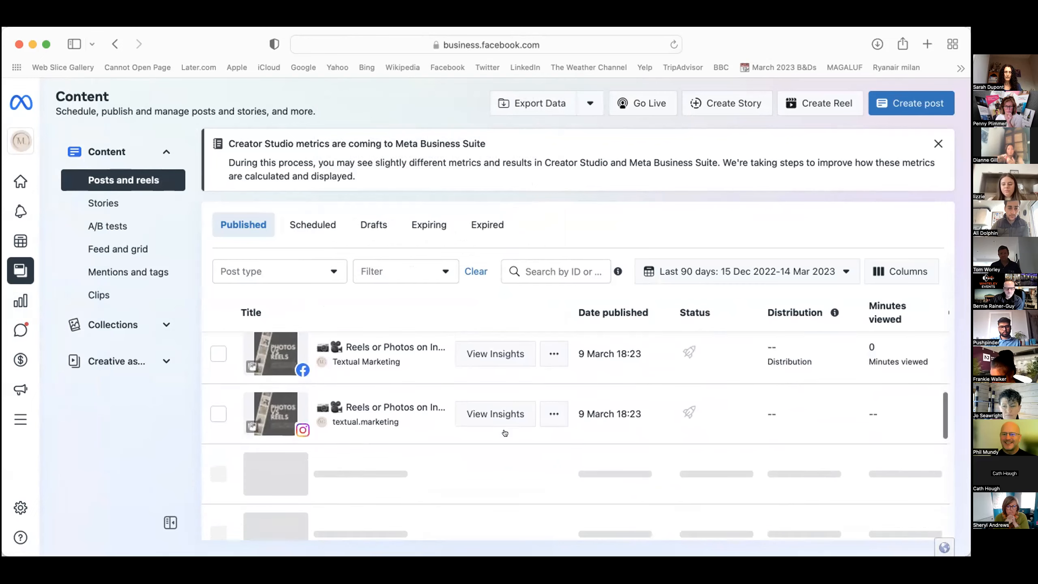
pyautogui.scroll(-5, 505, 433)
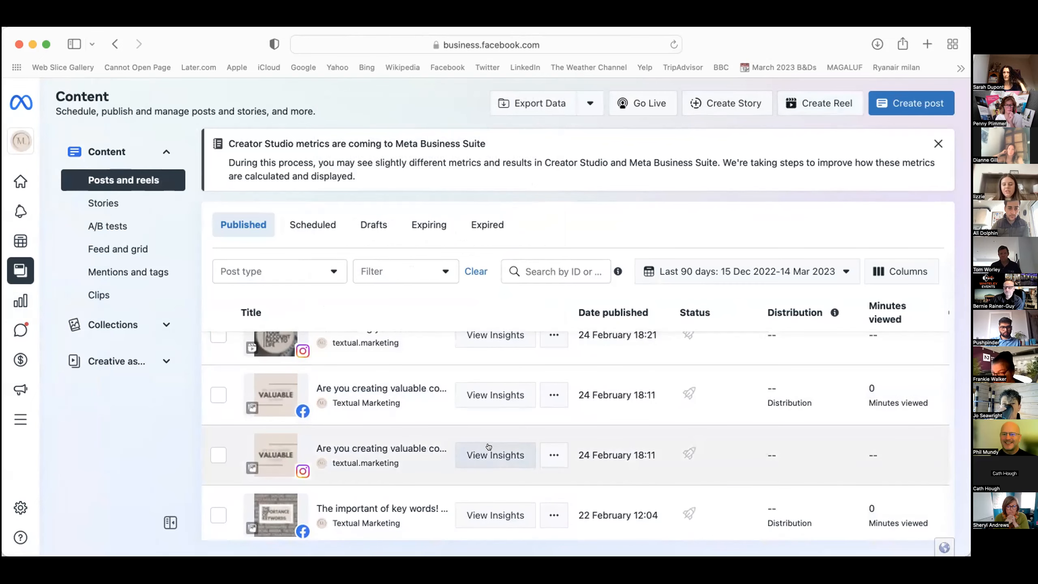
# View the insights of the Instagram post "Are you creating valuable content??" from 24 February, examining its interactions, reach and engagements.
pyautogui.click(494, 448)
pyautogui.scroll(-3, 516, 406)
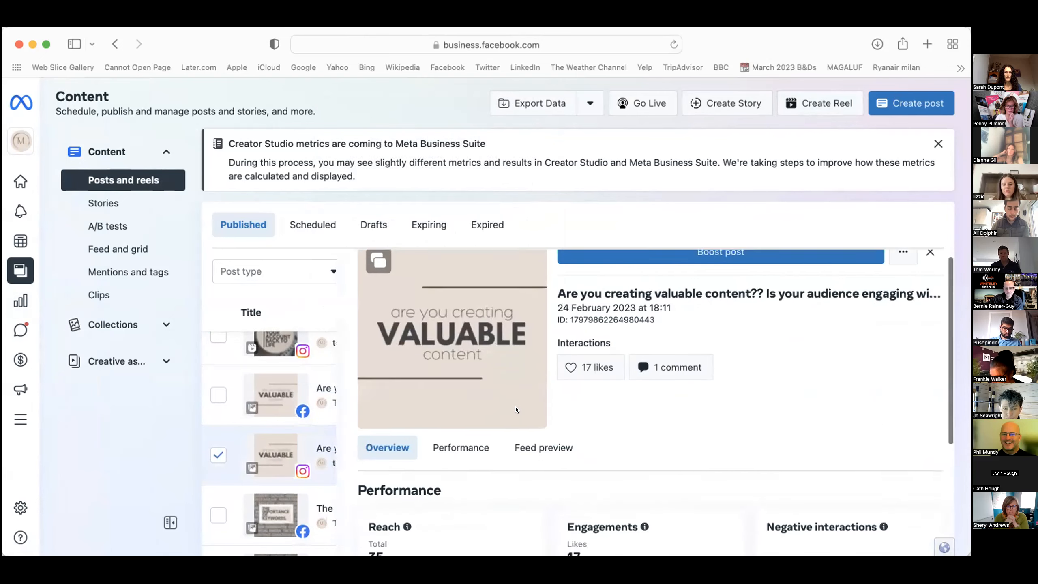
pyautogui.scroll(3, 516, 409)
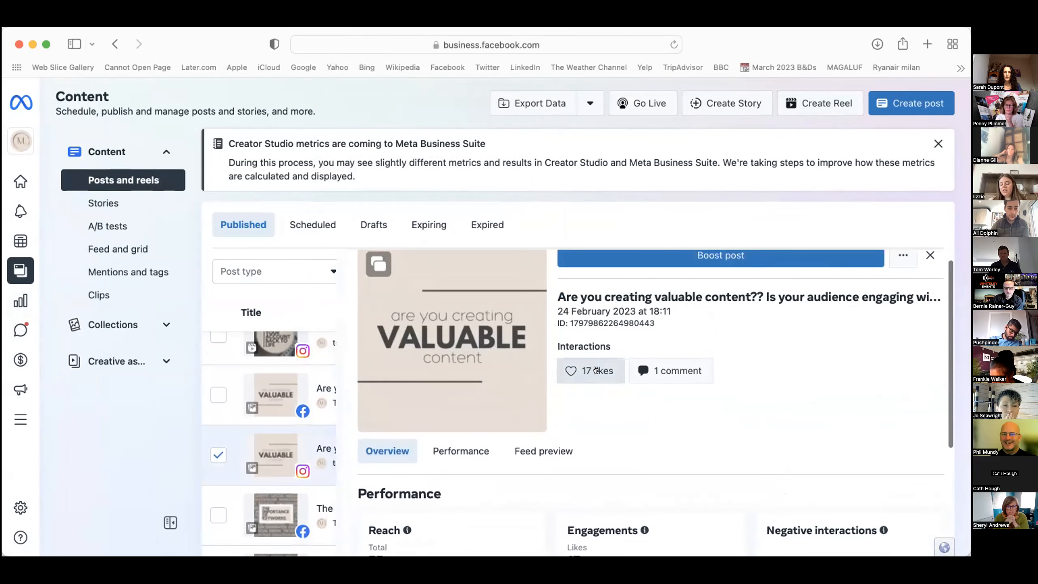
pyautogui.scroll(-3, 481, 465)
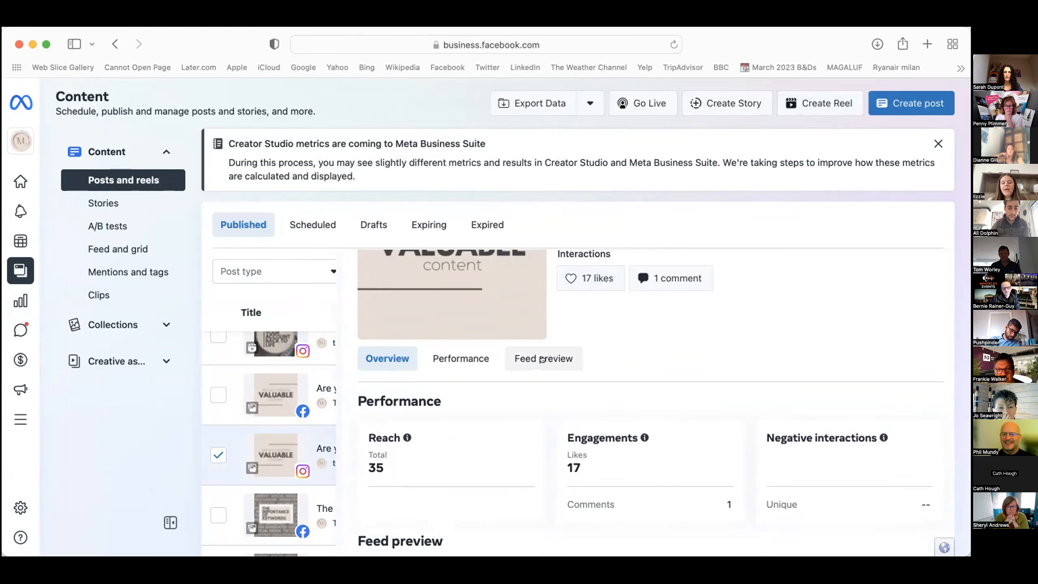
pyautogui.scroll(2, 541, 359)
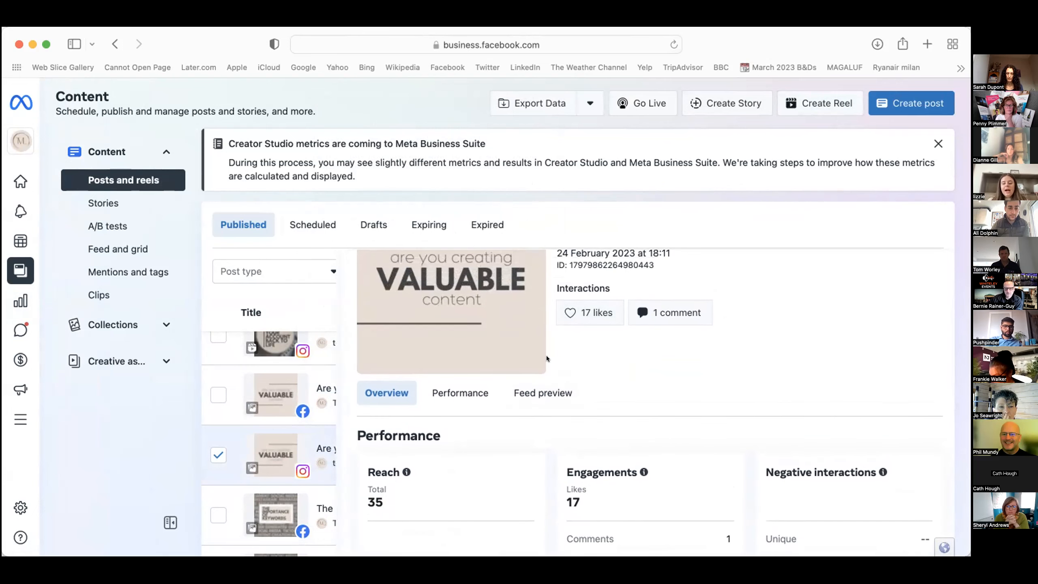
pyautogui.scroll(4, 546, 356)
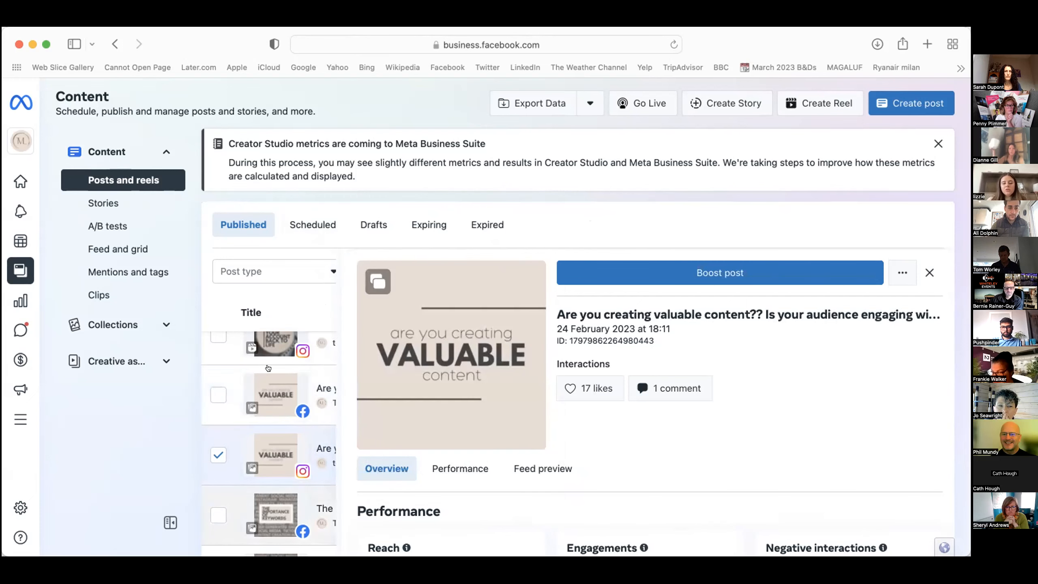
# View the scheduled posts and drafts, and look at the Stories and A/B tests sections of the content area.
pyautogui.click(329, 225)
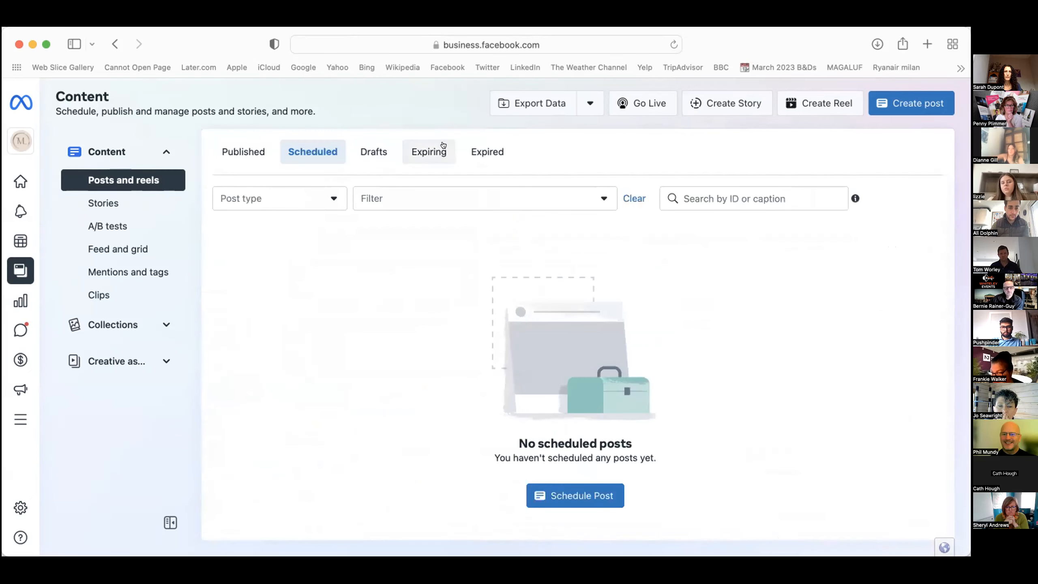
pyautogui.click(371, 149)
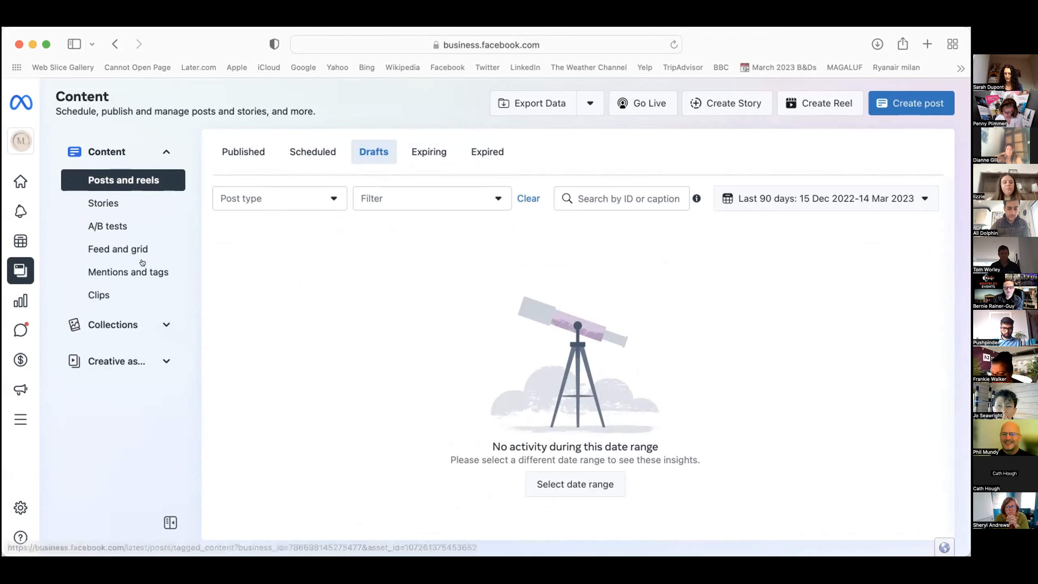
pyautogui.click(117, 207)
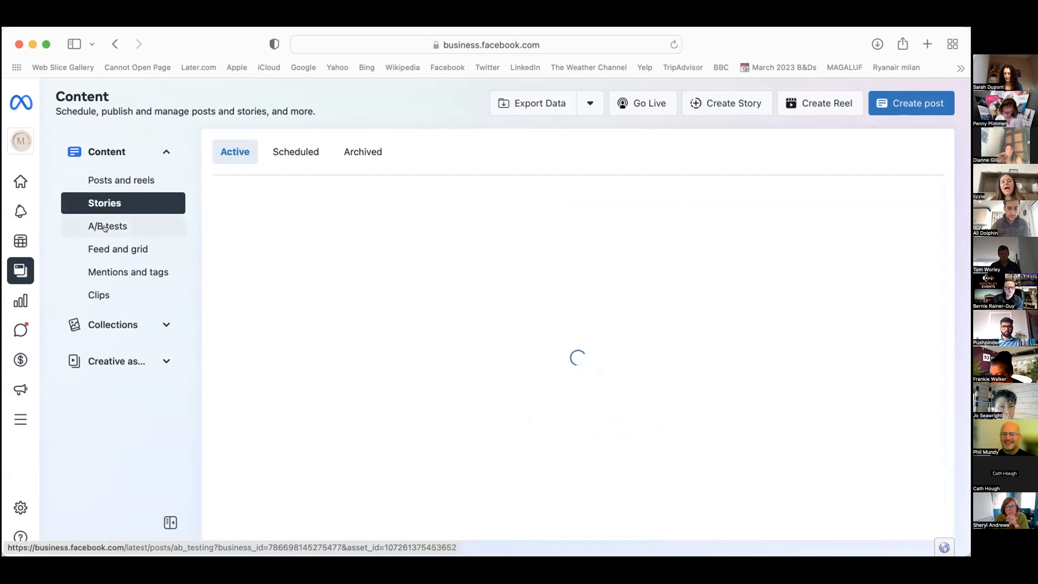
pyautogui.click(97, 223)
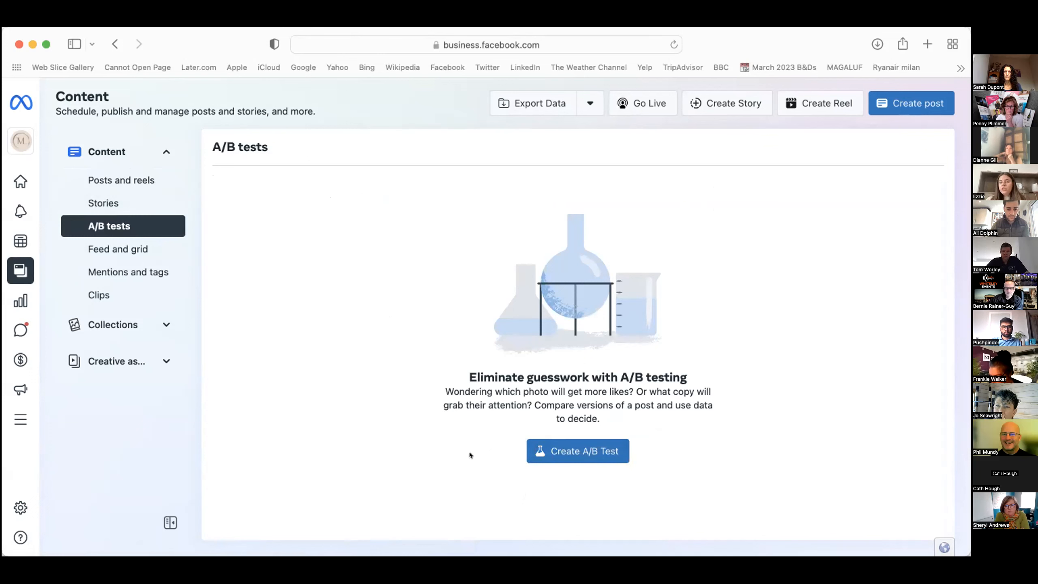
pyautogui.moveTo(459, 368); pyautogui.dragTo(676, 367)
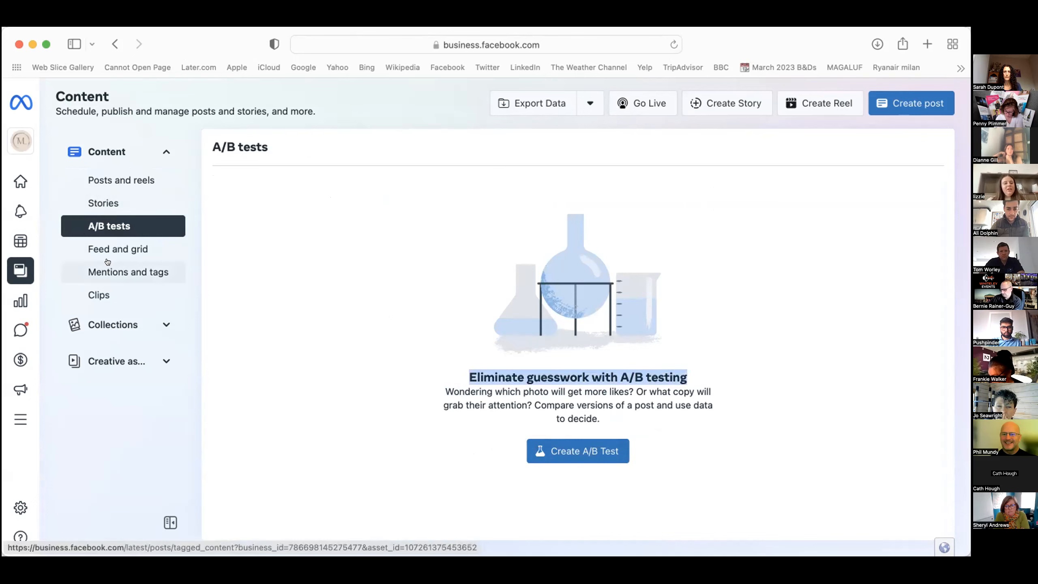
# Open the Insights overview and view the cumulative reach chart for the Facebook Page and Instagram.
pyautogui.click(20, 302)
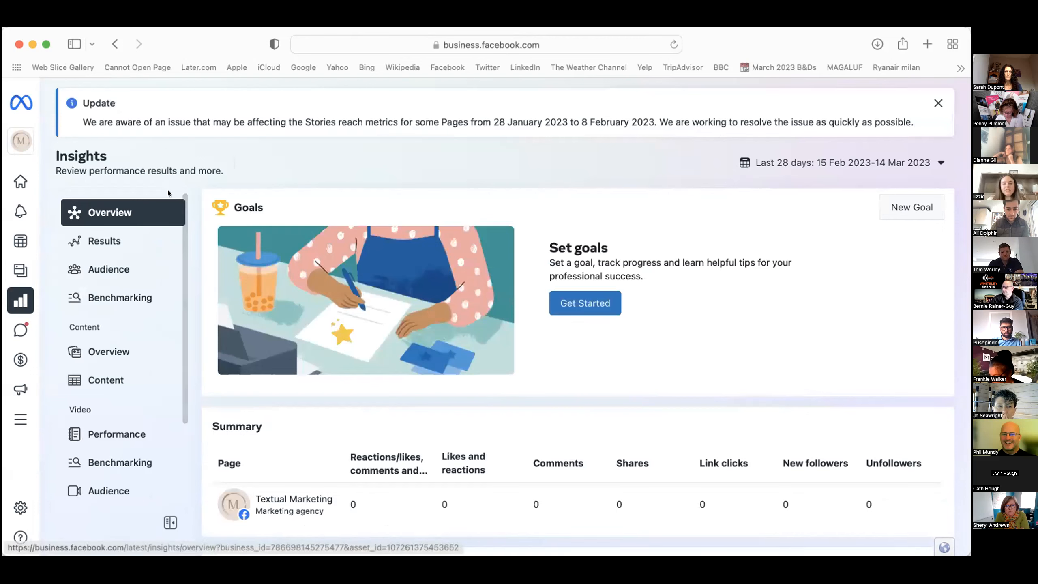
pyautogui.moveTo(22, 359)
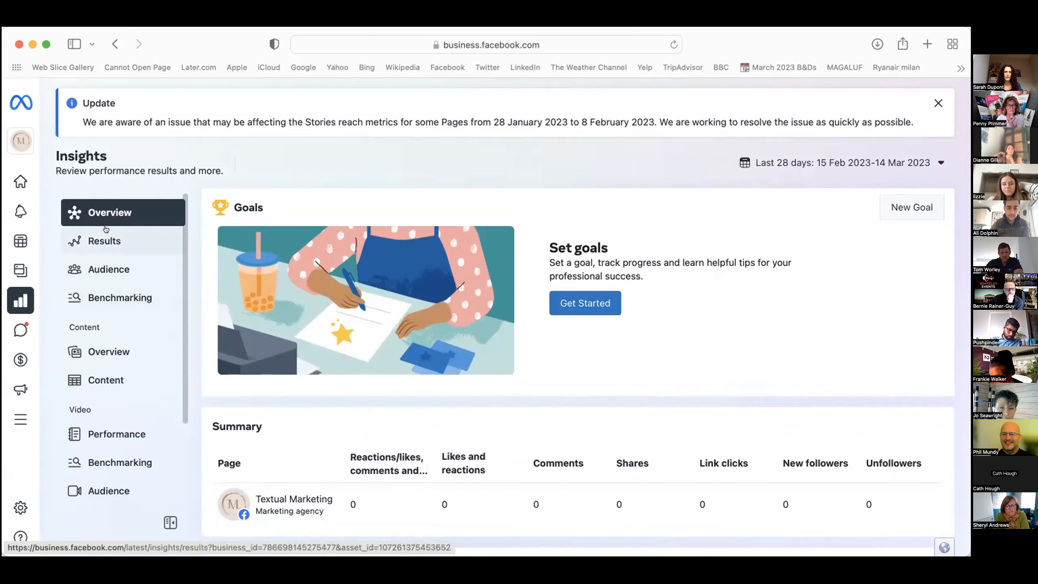
pyautogui.scroll(-10, 265, 298)
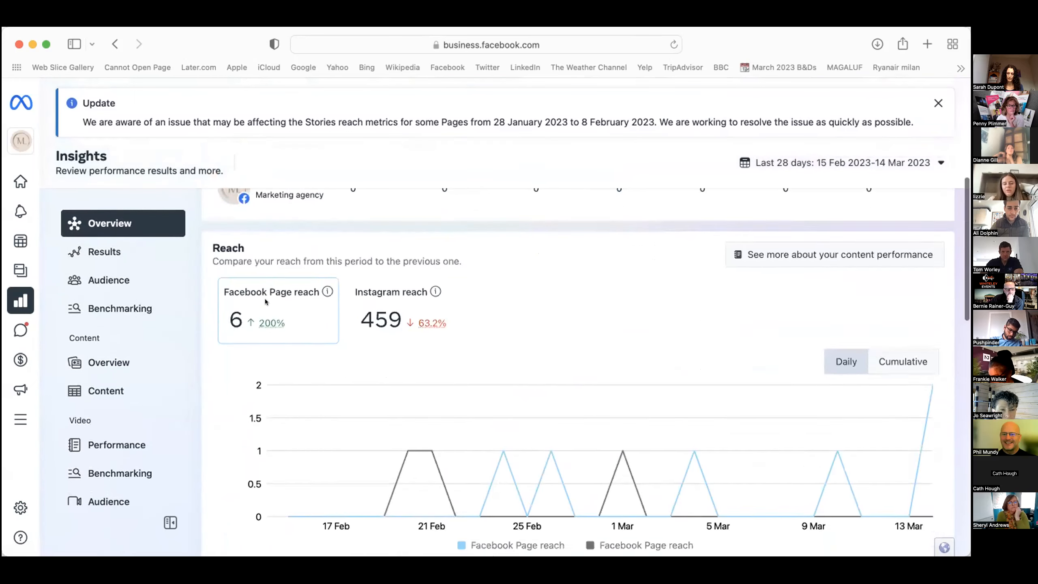
pyautogui.scroll(5, 264, 298)
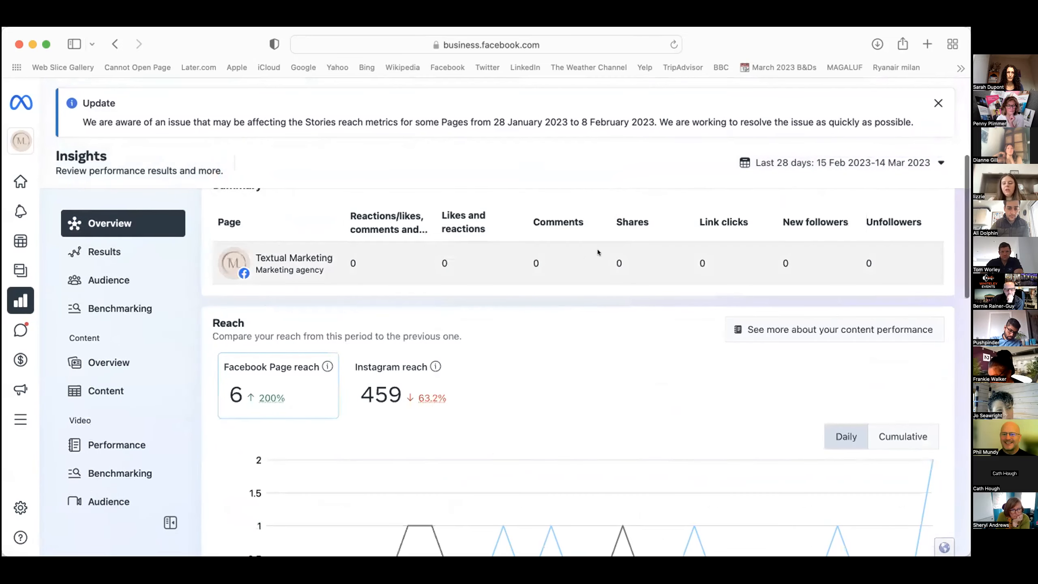
pyautogui.scroll(-3, 543, 395)
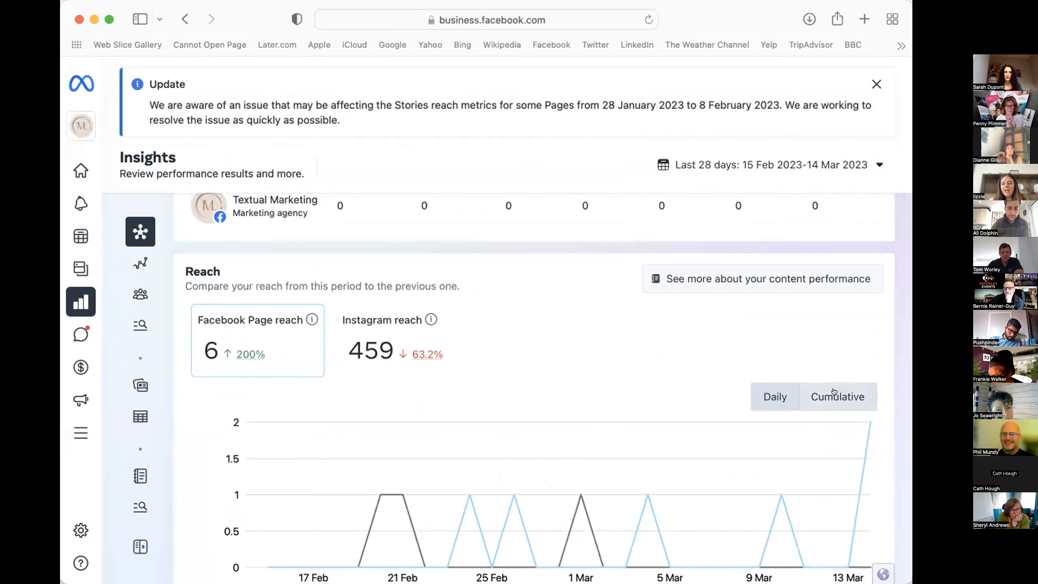
pyautogui.click(837, 395)
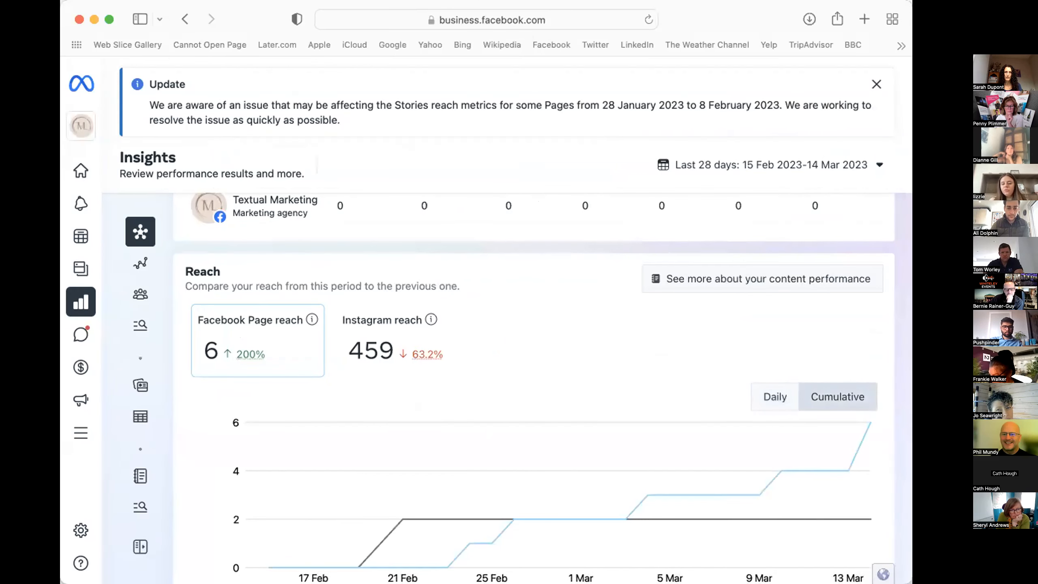
pyautogui.scroll(-2, 651, 322)
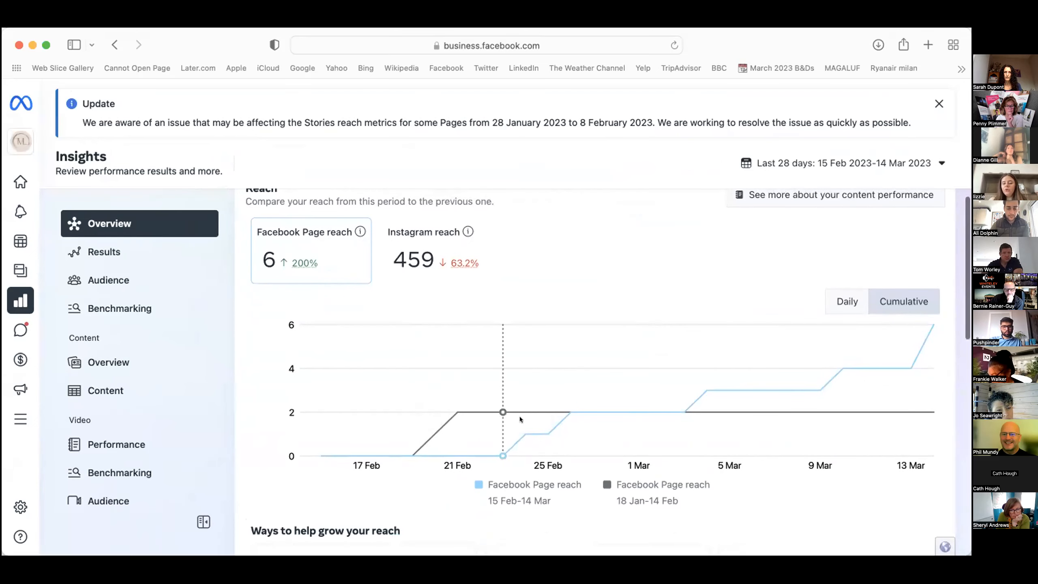
pyautogui.click(421, 262)
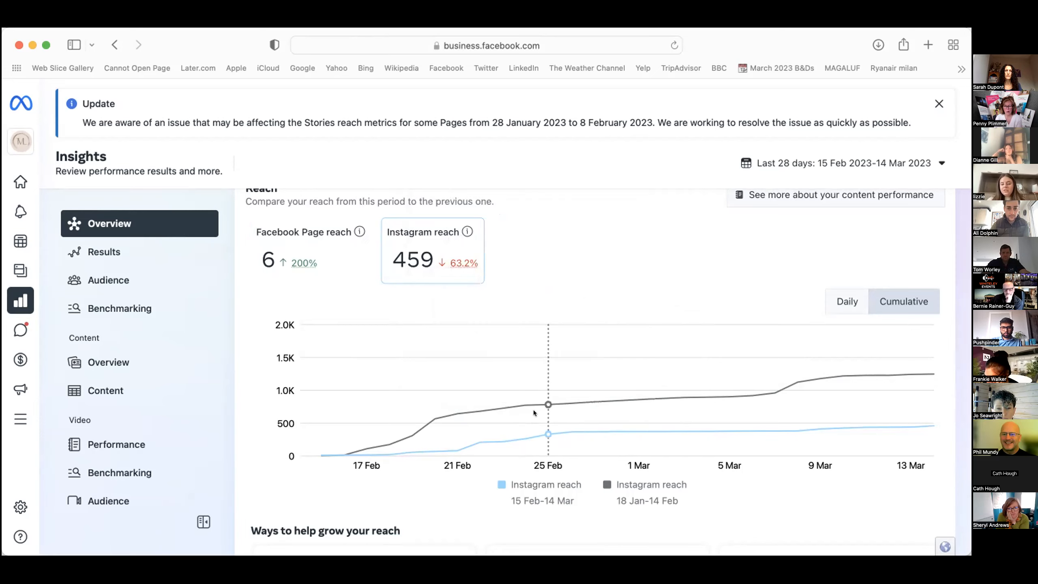
# Examine the suggestions for growing reach and the new follower charts for Facebook and Instagram in the Insights overview.
pyautogui.scroll(-10, 457, 496)
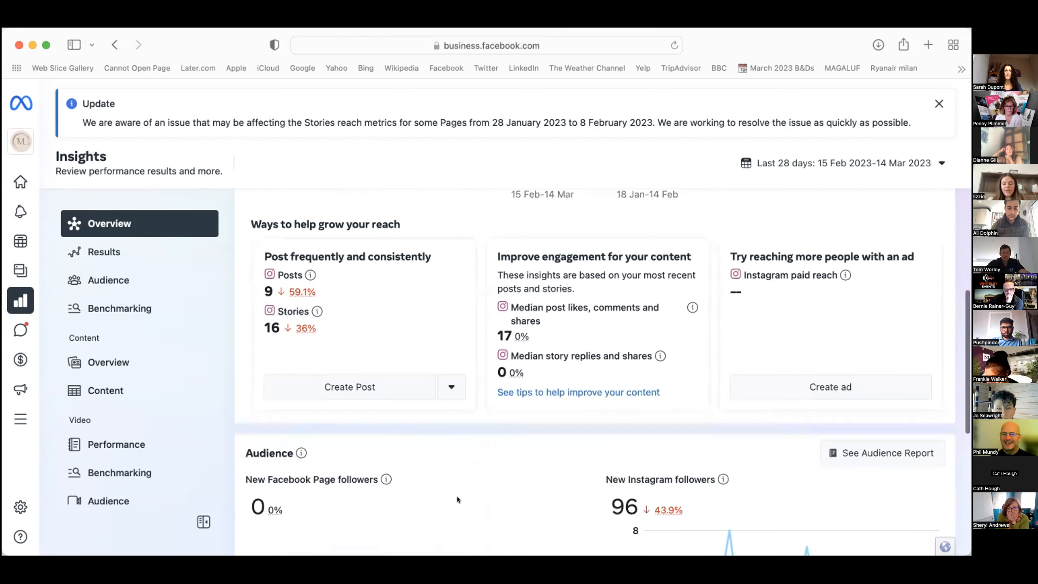
pyautogui.scroll(-1, 457, 496)
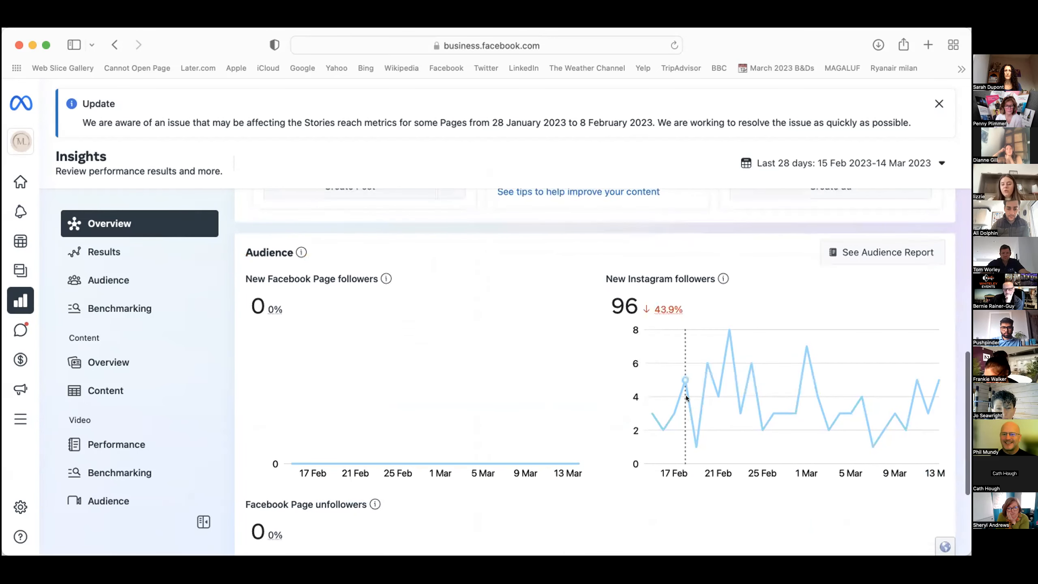
pyautogui.moveTo(706, 370)
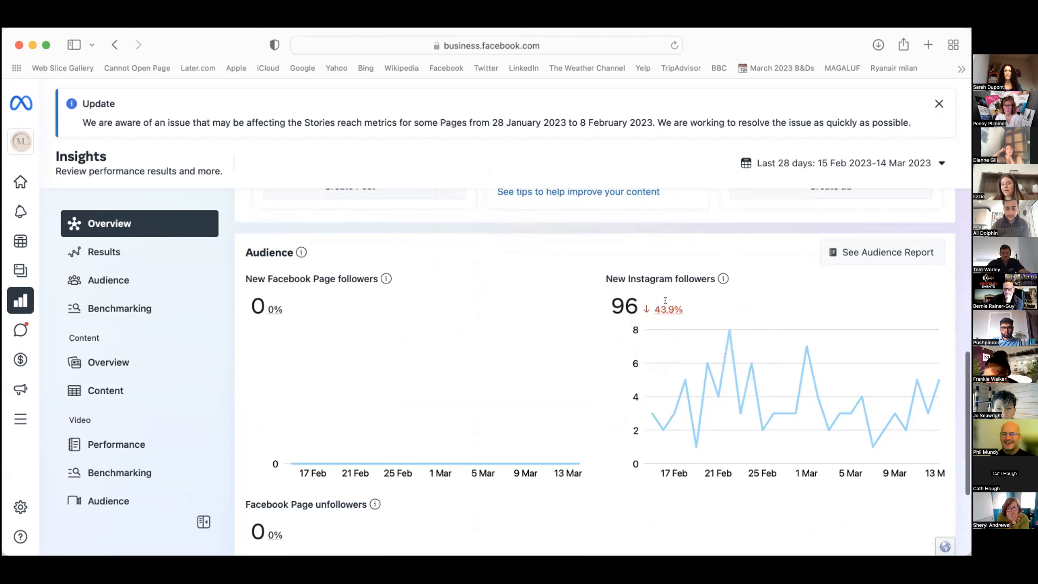
pyautogui.scroll(-3, 686, 390)
pyautogui.scroll(2, 676, 400)
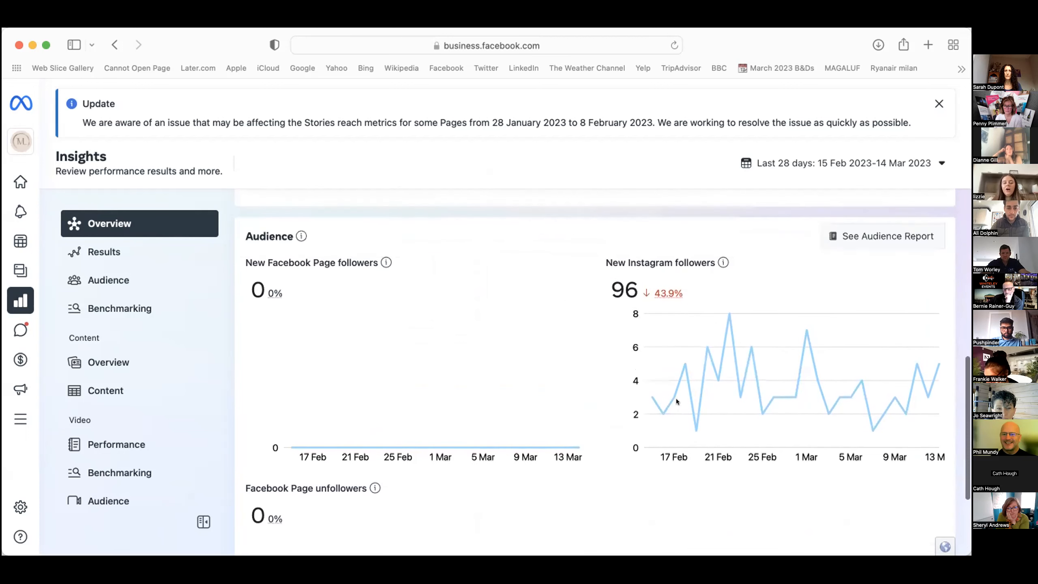
pyautogui.scroll(-5, 676, 398)
pyautogui.scroll(6, 676, 398)
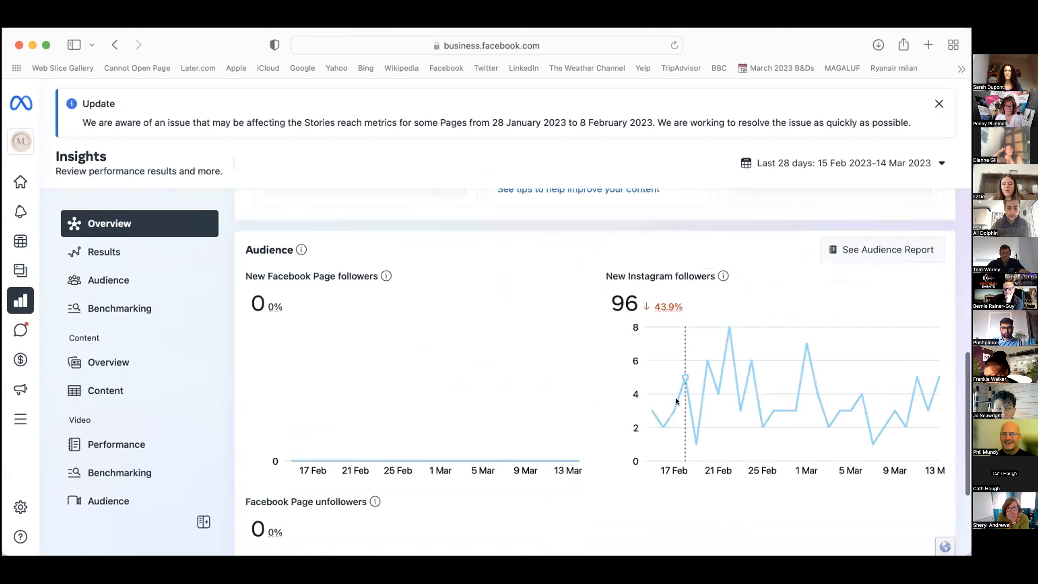
pyautogui.scroll(4, 676, 399)
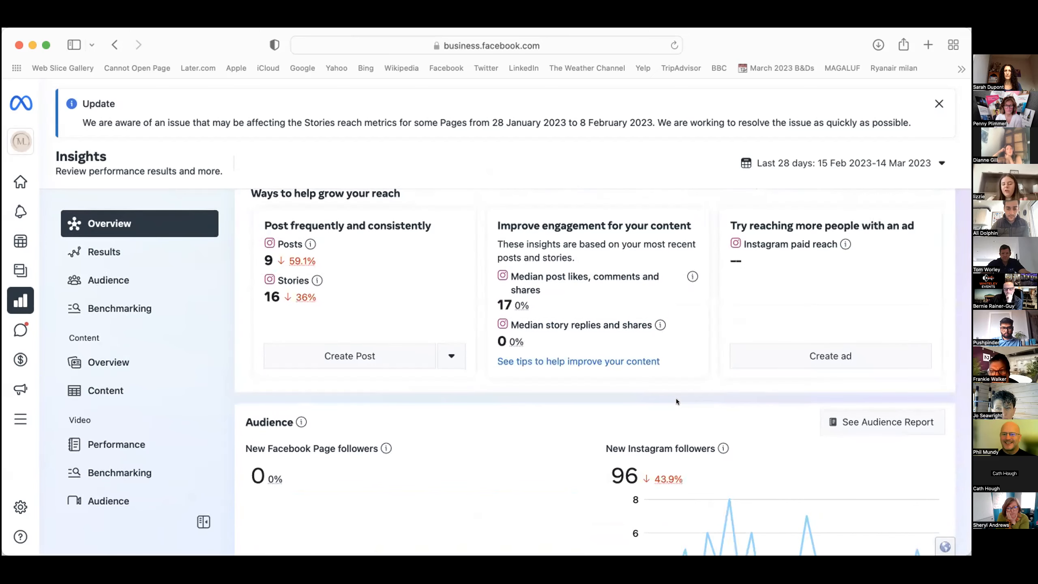
pyautogui.scroll(-3, 677, 398)
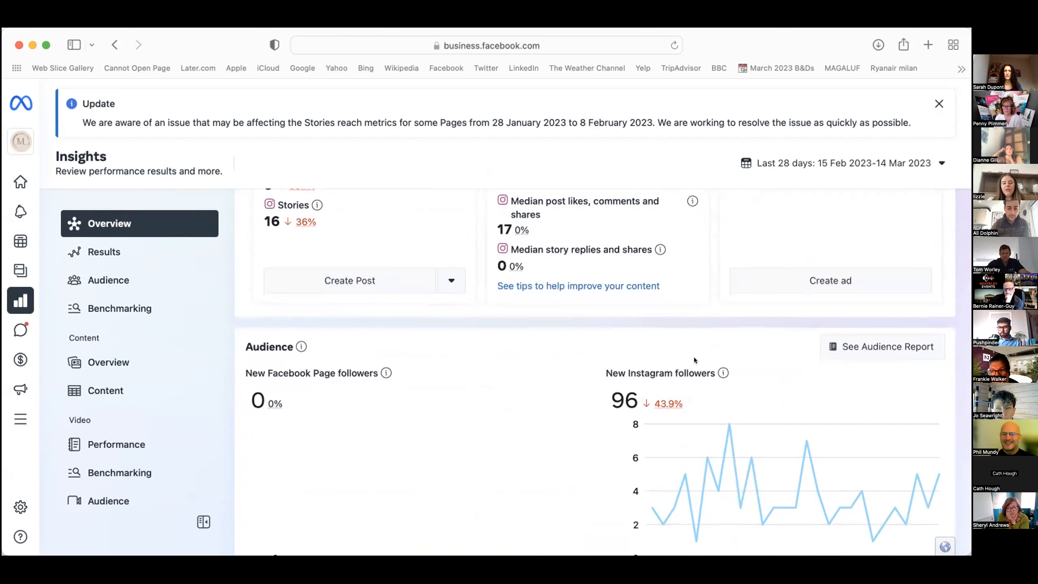
pyautogui.scroll(-3, 673, 352)
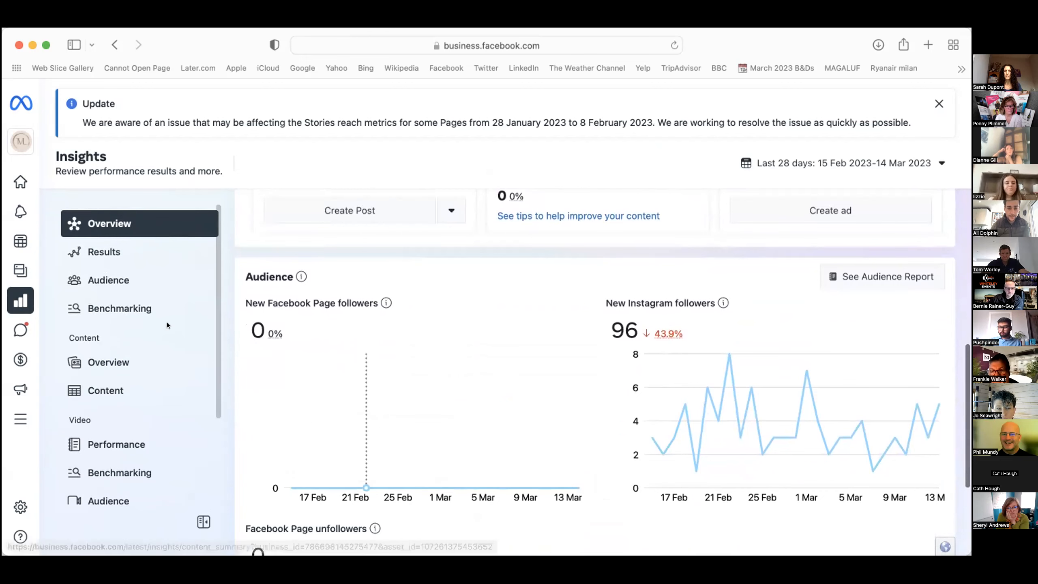
# Open the Insights results and compare the reach and the page and profile visits charts for Facebook and Instagram.
pyautogui.click(135, 252)
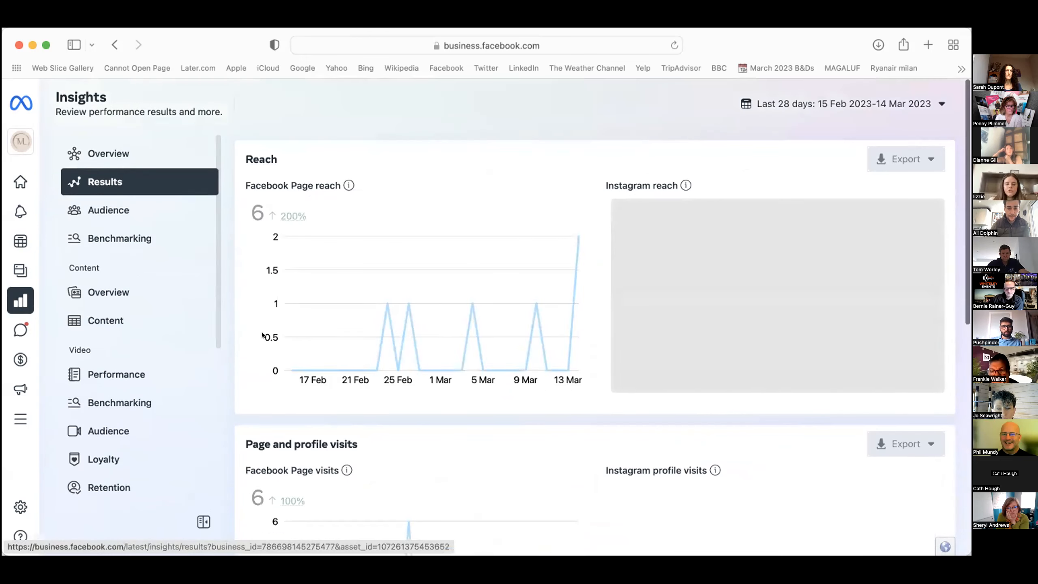
pyautogui.scroll(-5, 262, 334)
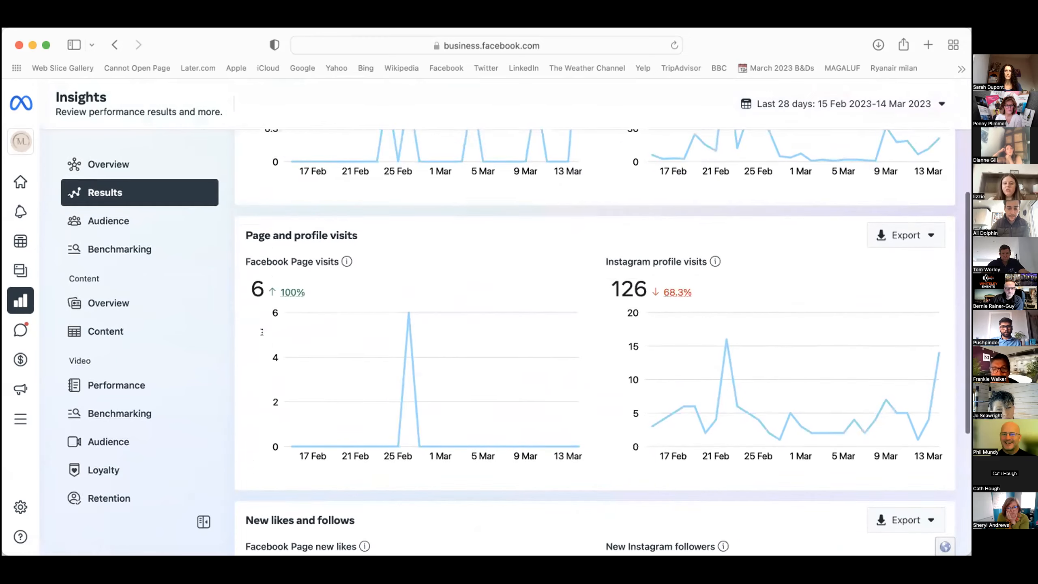
pyautogui.scroll(4, 262, 332)
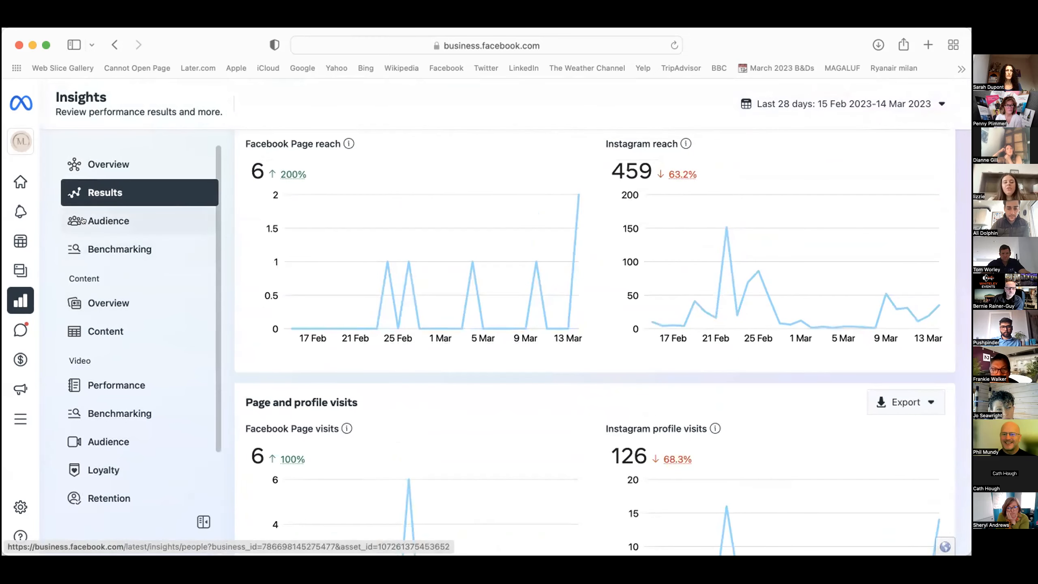
# Open the audience insights and examine the Instagram followers' age and gender, top towns/cities and top countries.
pyautogui.click(109, 219)
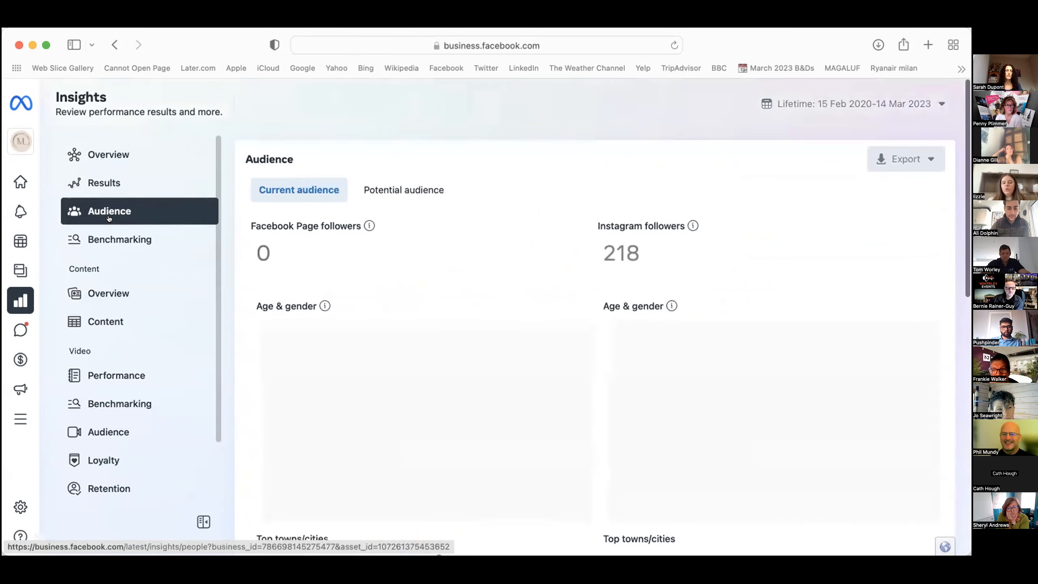
pyautogui.scroll(-2, 364, 277)
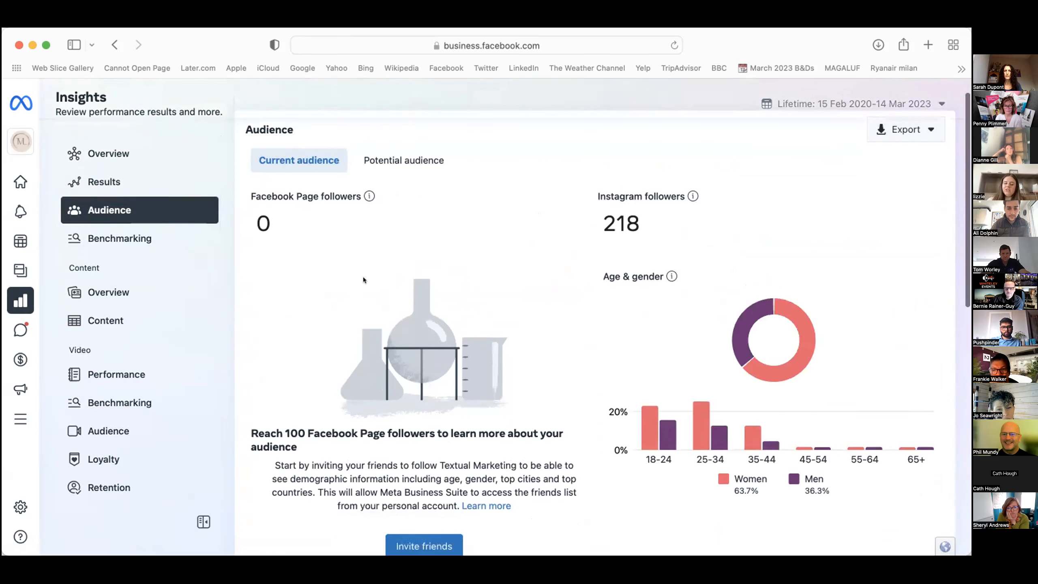
pyautogui.moveTo(748, 344)
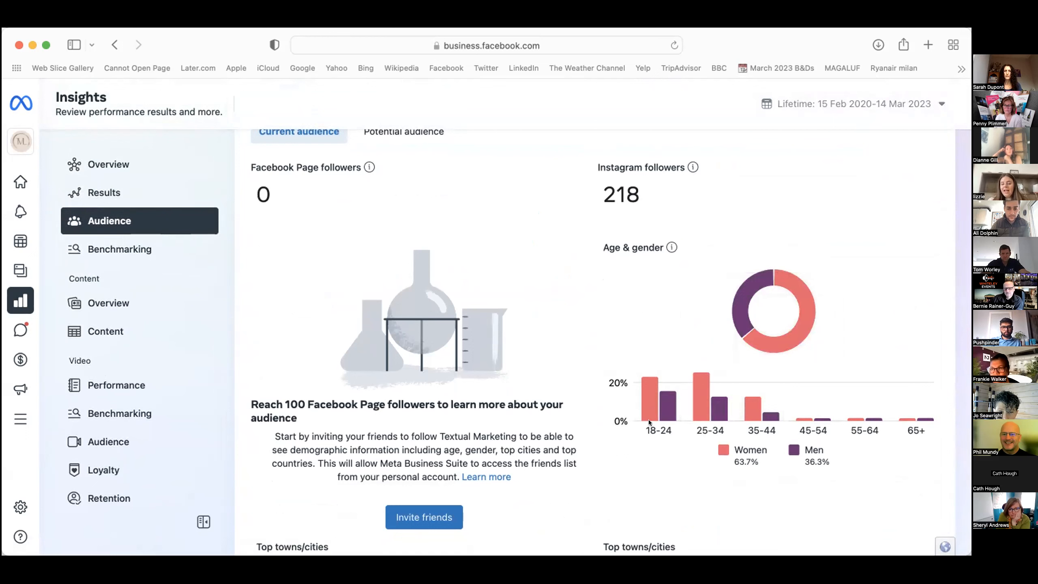
pyautogui.moveTo(767, 418)
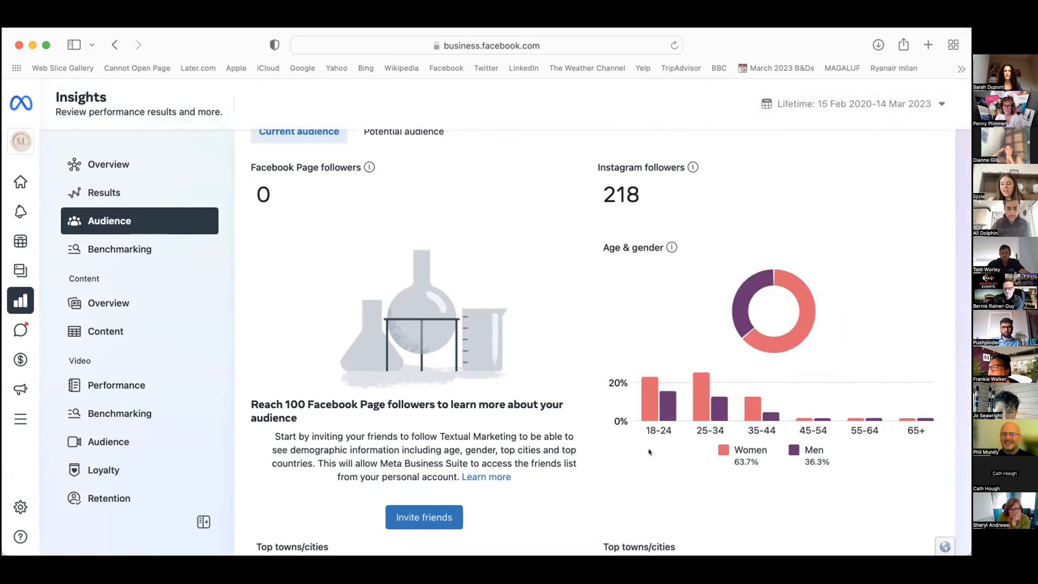
pyautogui.scroll(-10, 598, 473)
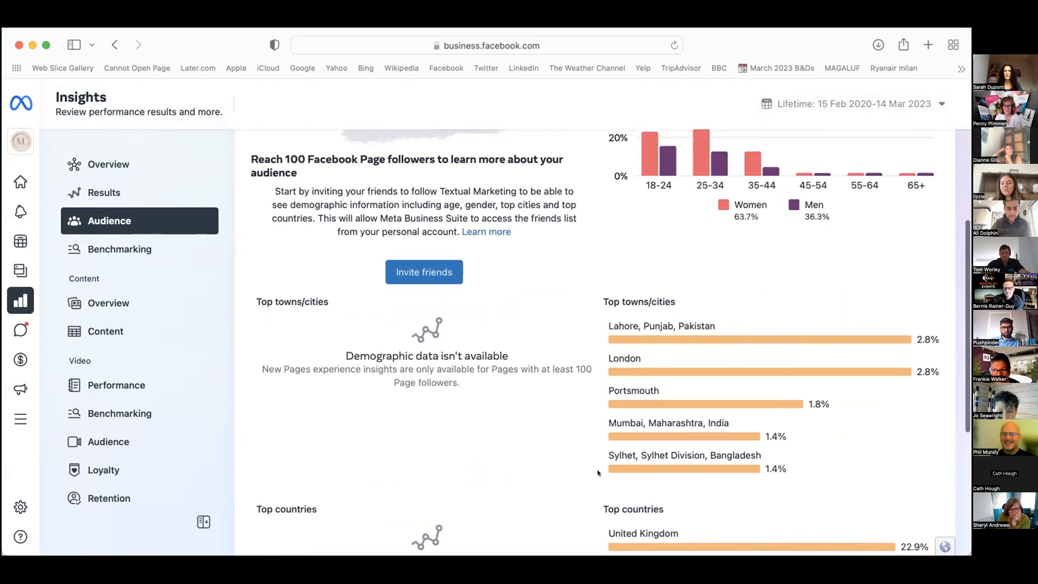
pyautogui.scroll(-3, 597, 473)
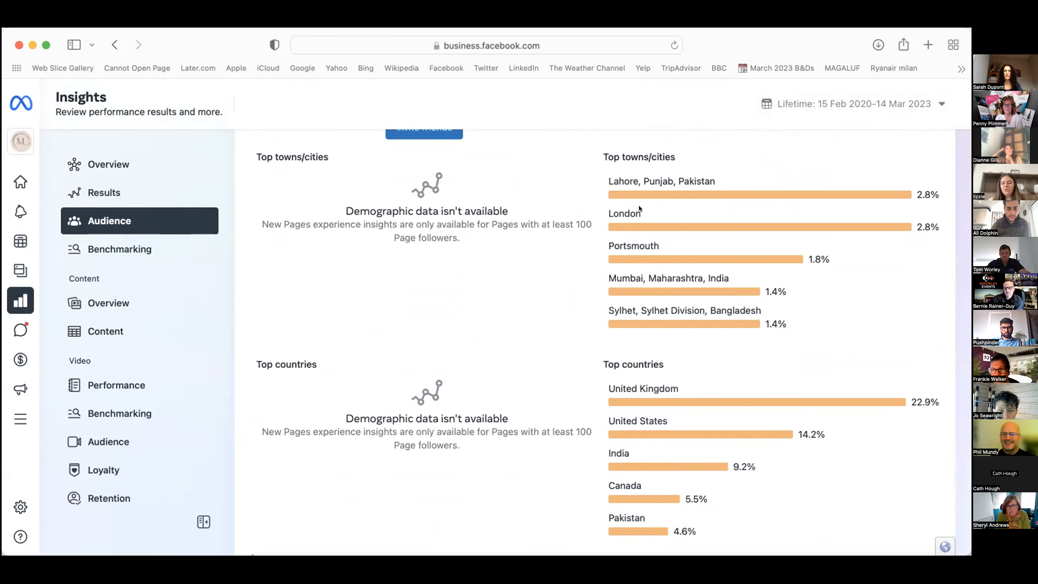
pyautogui.scroll(-1, 577, 213)
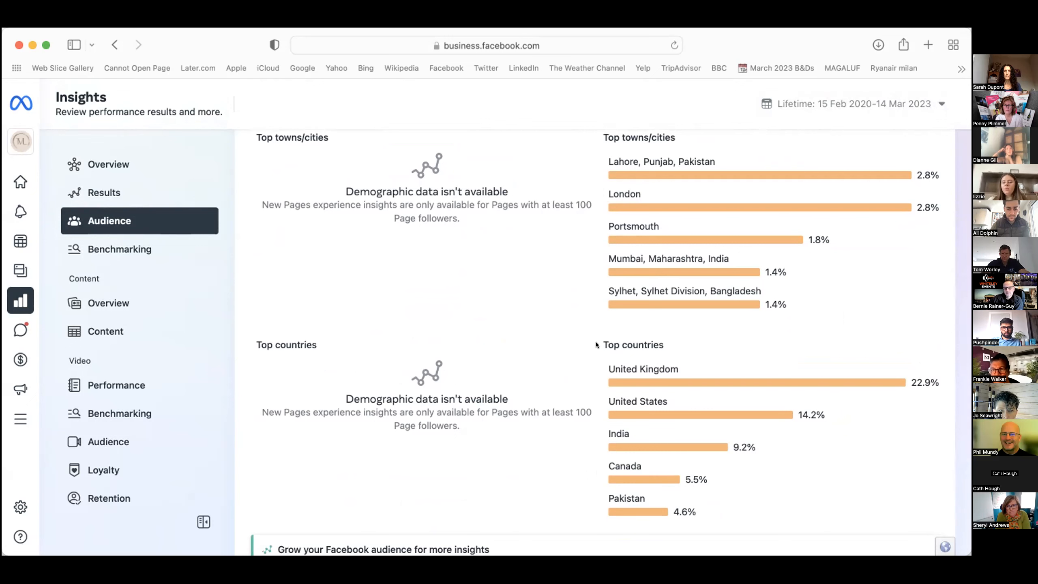
pyautogui.scroll(-3, 595, 401)
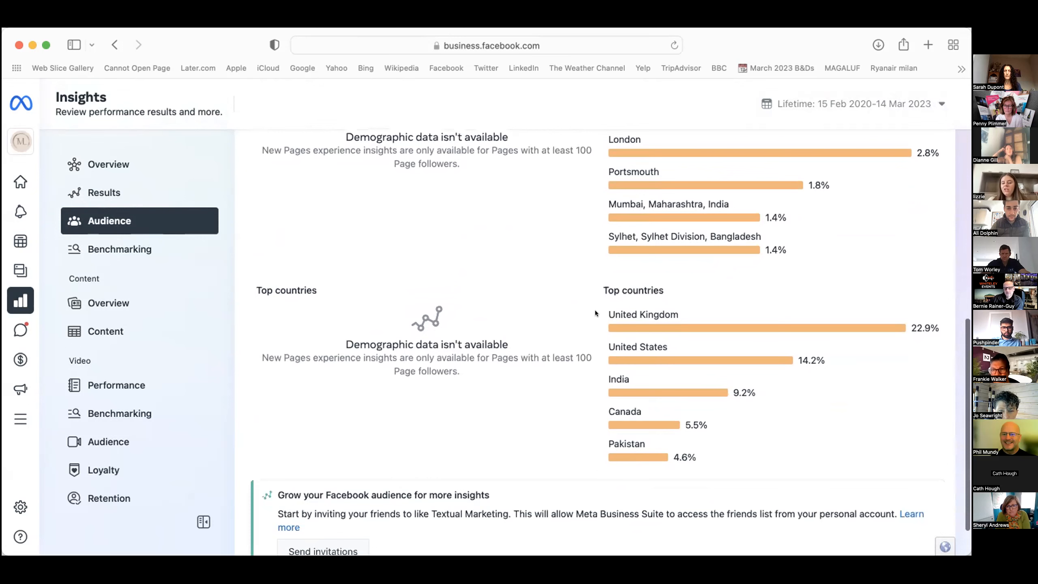
pyautogui.scroll(4, 631, 301)
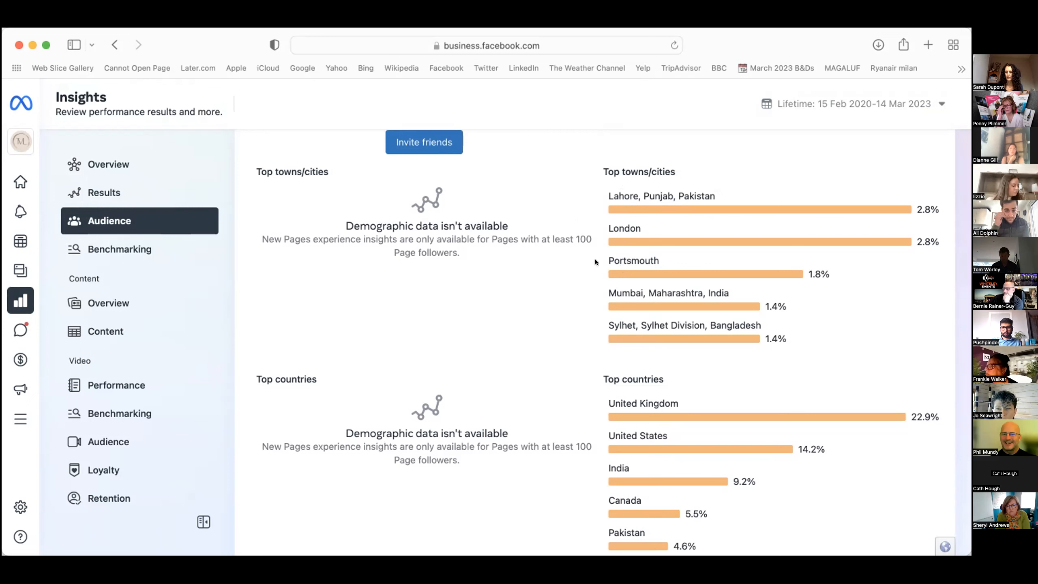
# Open the Ads section, start creating an ad and look through the goals on offer.
pyautogui.moveTo(32, 317)
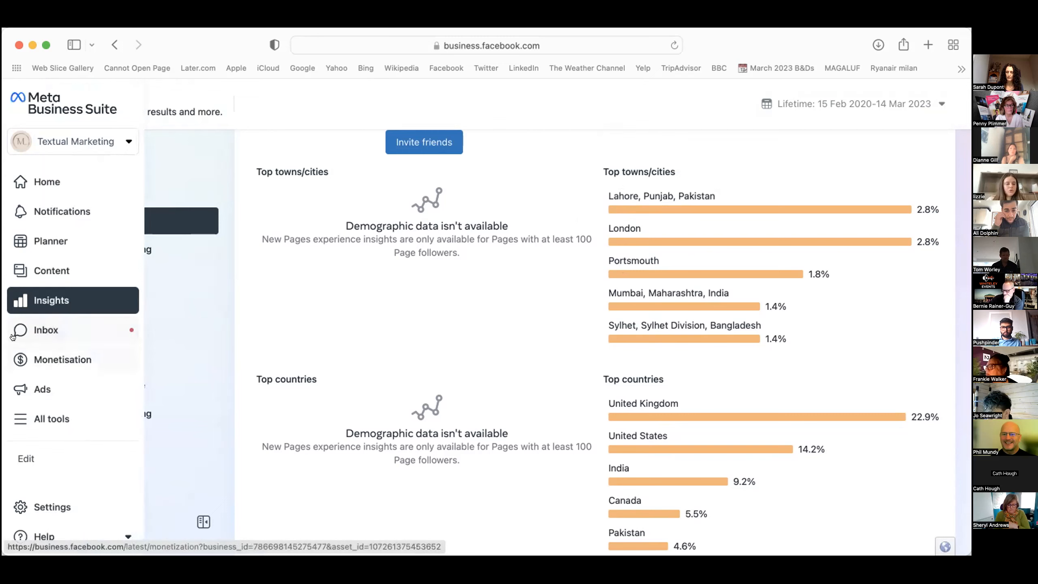
pyautogui.click(45, 389)
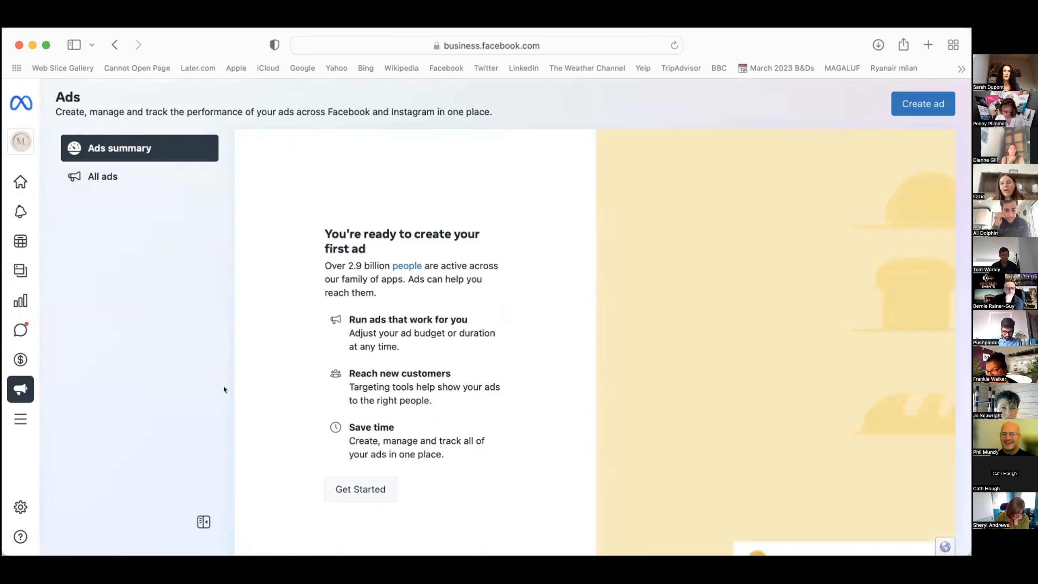
pyautogui.click(333, 486)
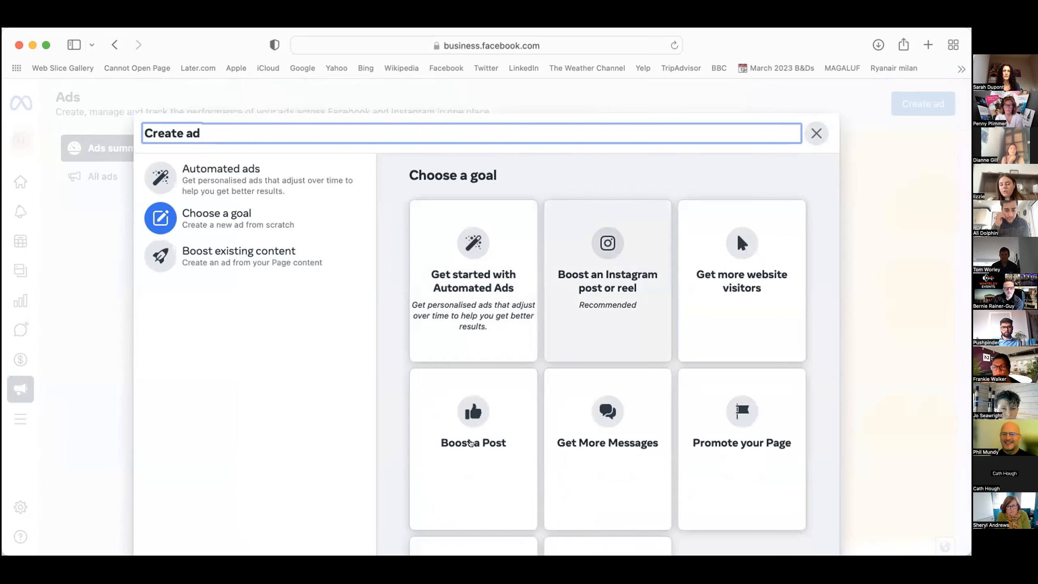
pyautogui.scroll(-3, 719, 409)
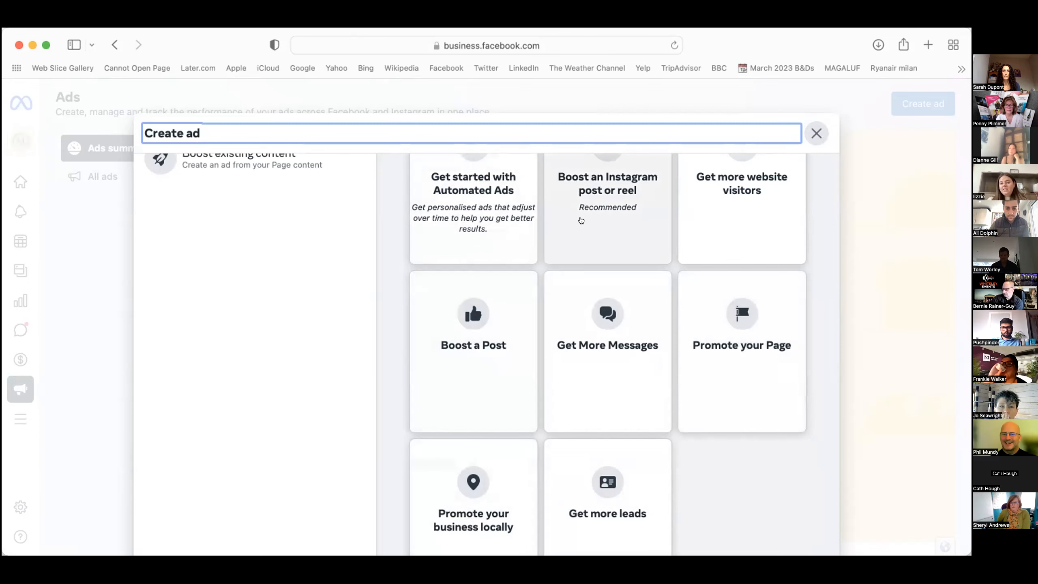
pyautogui.scroll(3, 581, 221)
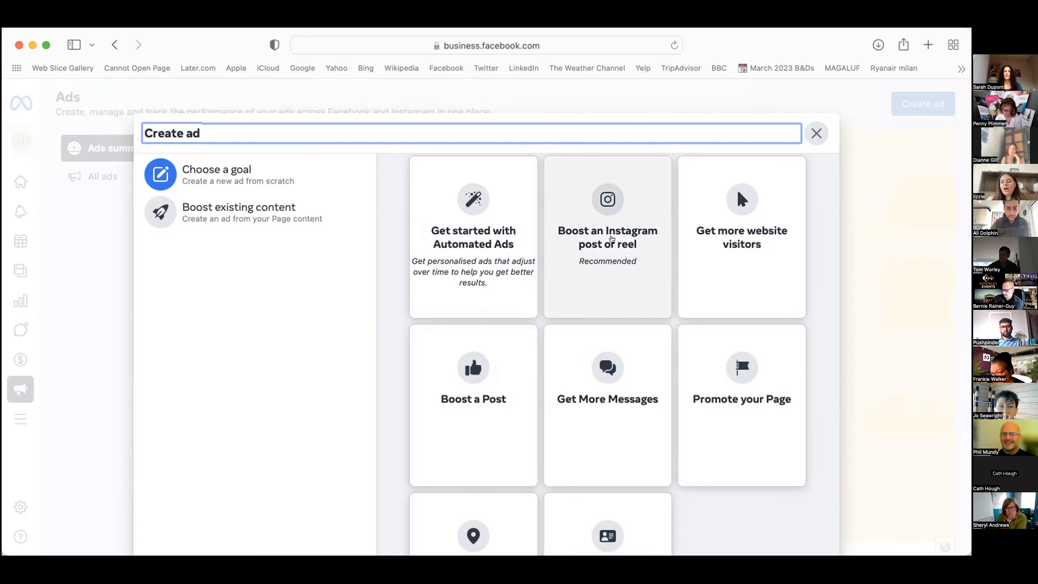
# Choose to boost an Instagram post or reel, and pick the suggested Instagram post published on 24 Feb.
pyautogui.click(566, 175)
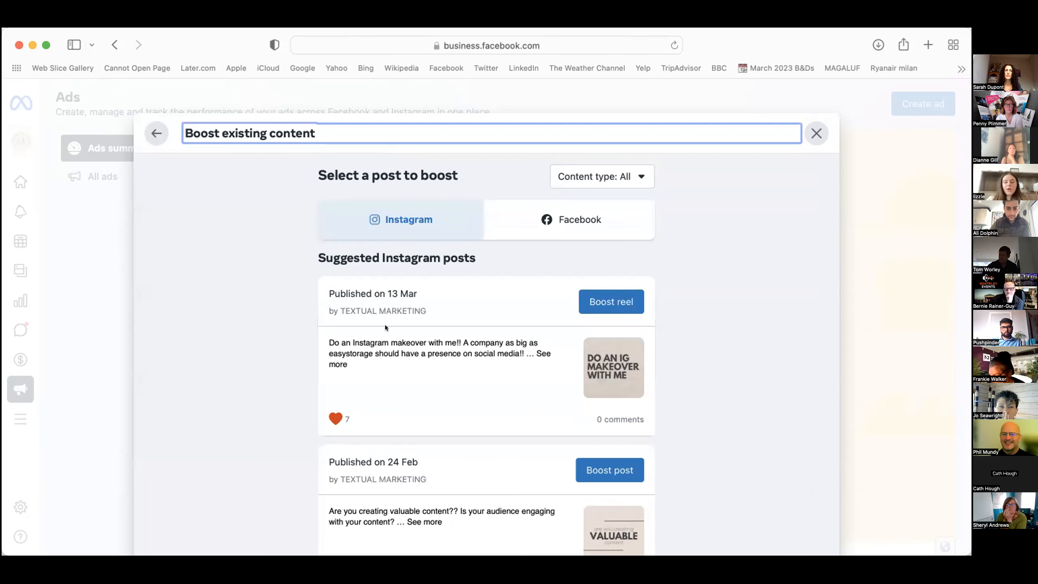
pyautogui.scroll(-1, 490, 253)
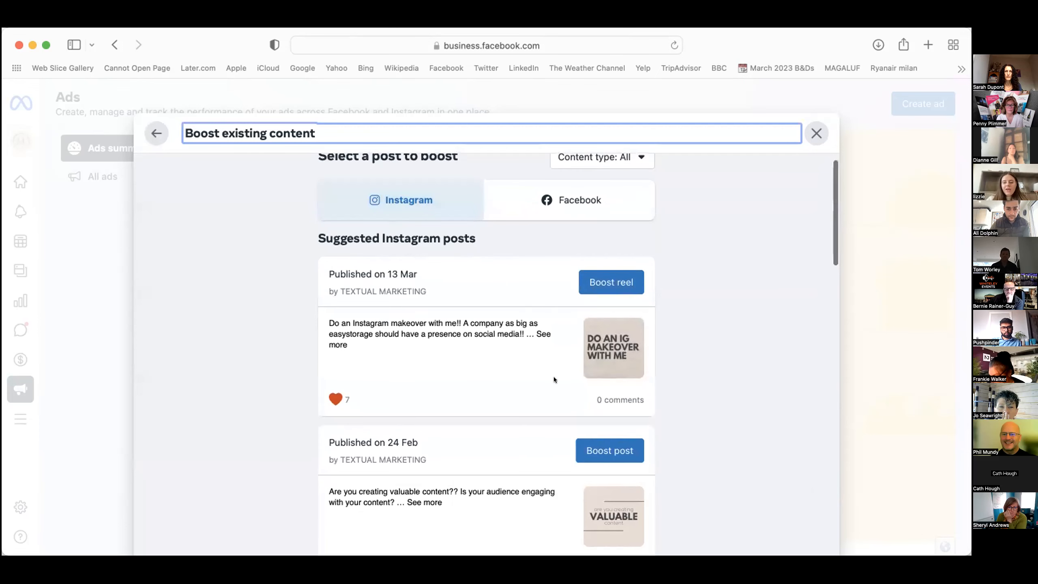
pyautogui.scroll(-2, 524, 294)
pyautogui.scroll(2, 523, 292)
pyautogui.scroll(-2, 522, 290)
pyautogui.scroll(-4, 522, 290)
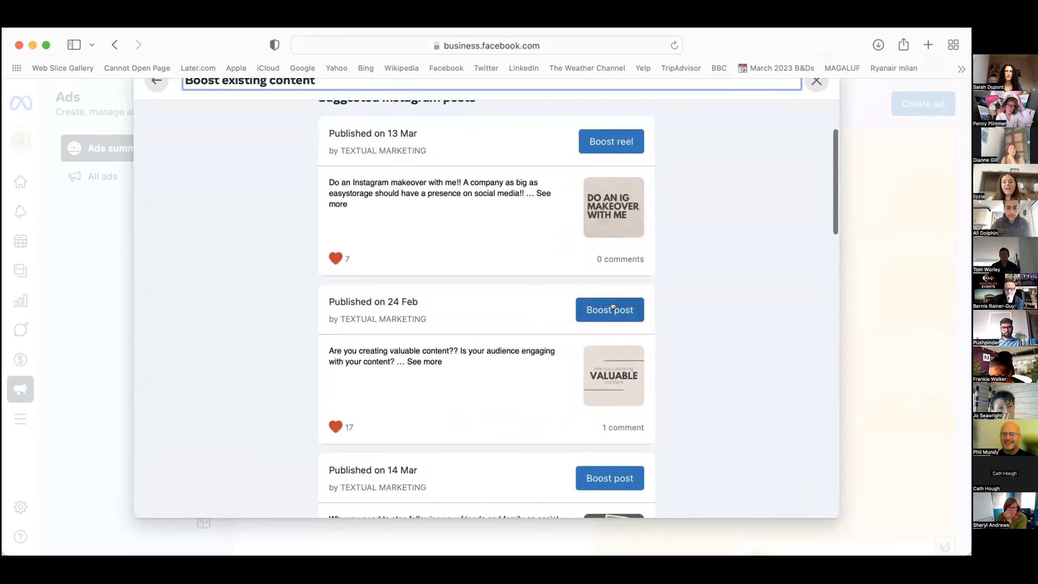
pyautogui.doubleClick(363, 422)
pyautogui.click(392, 417)
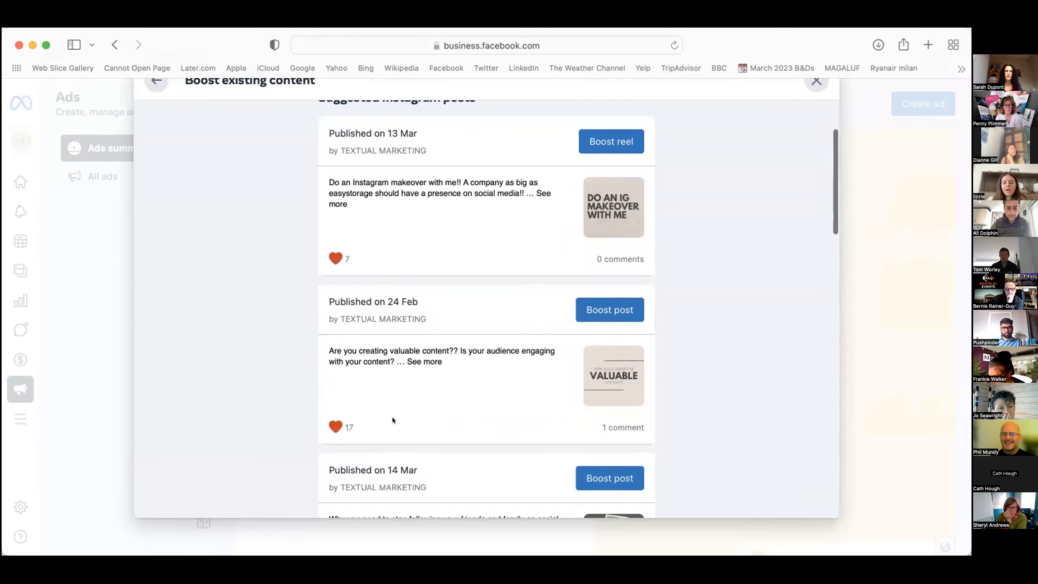
pyautogui.scroll(-5, 393, 417)
pyautogui.scroll(7, 393, 418)
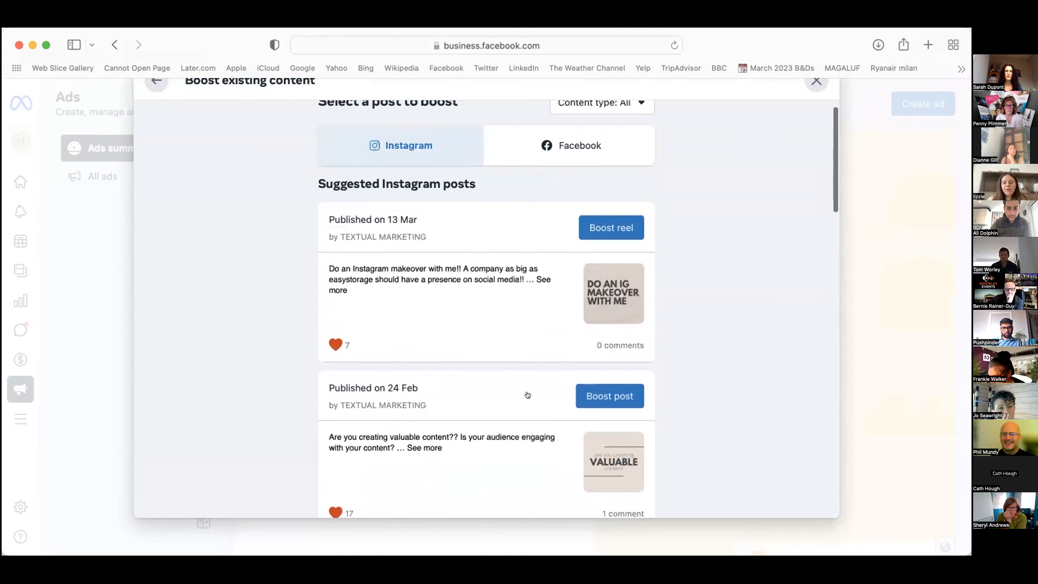
pyautogui.click(598, 397)
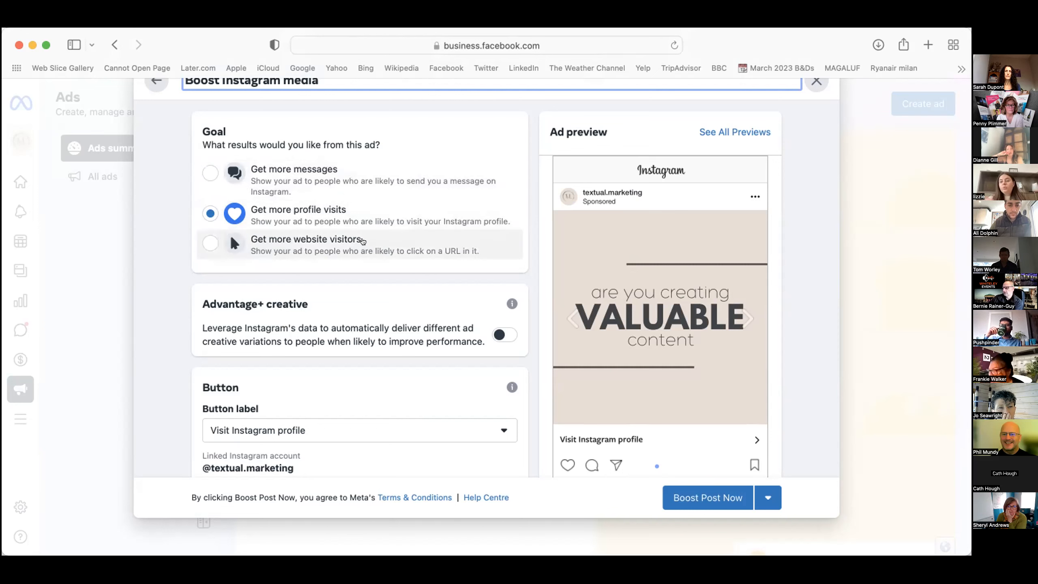
# Try the goals for more website visitors and more messages, and return to Get more profile visits.
pyautogui.click(333, 242)
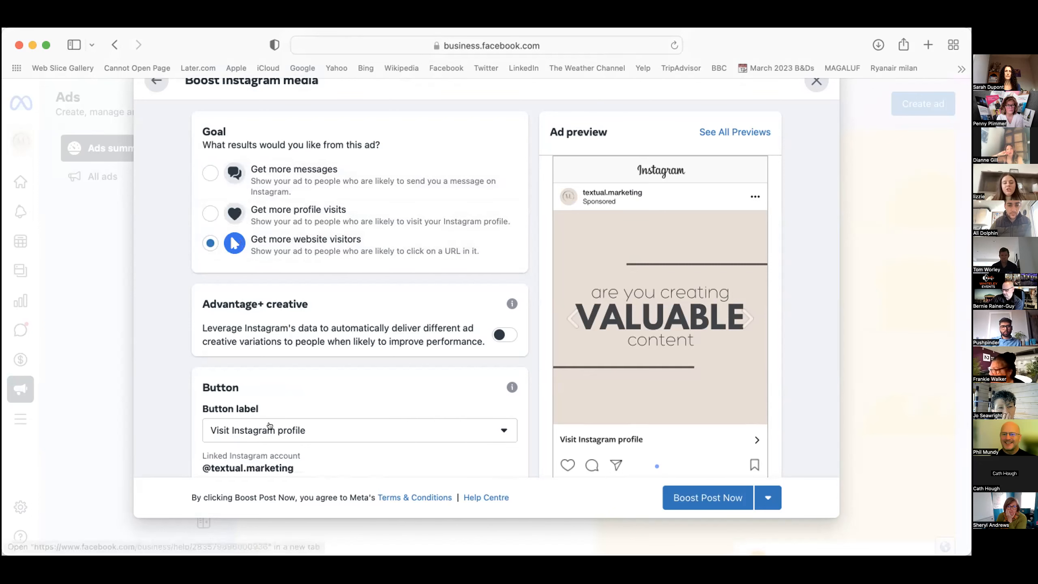
pyautogui.click(297, 175)
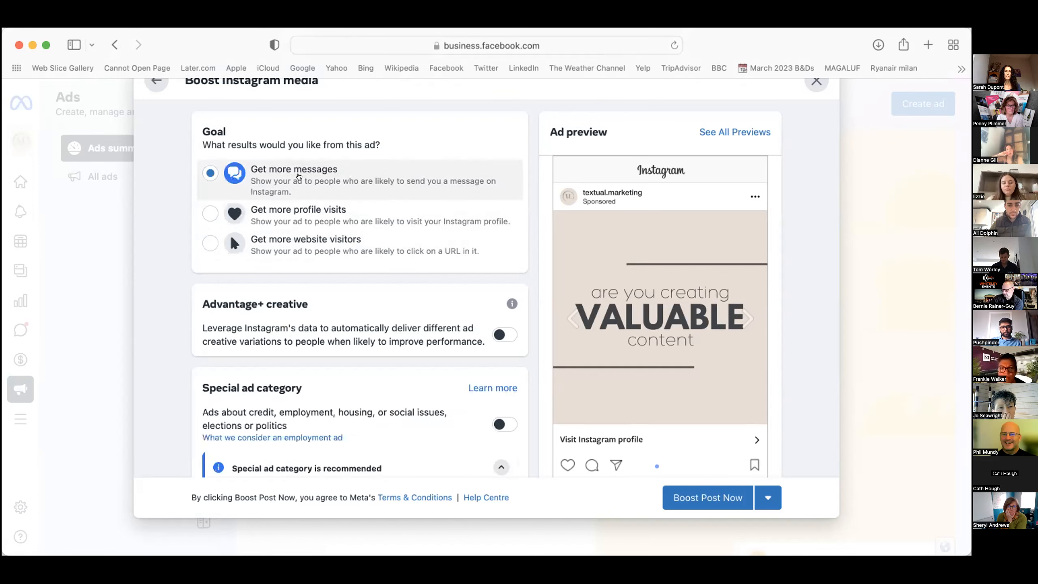
pyautogui.click(266, 211)
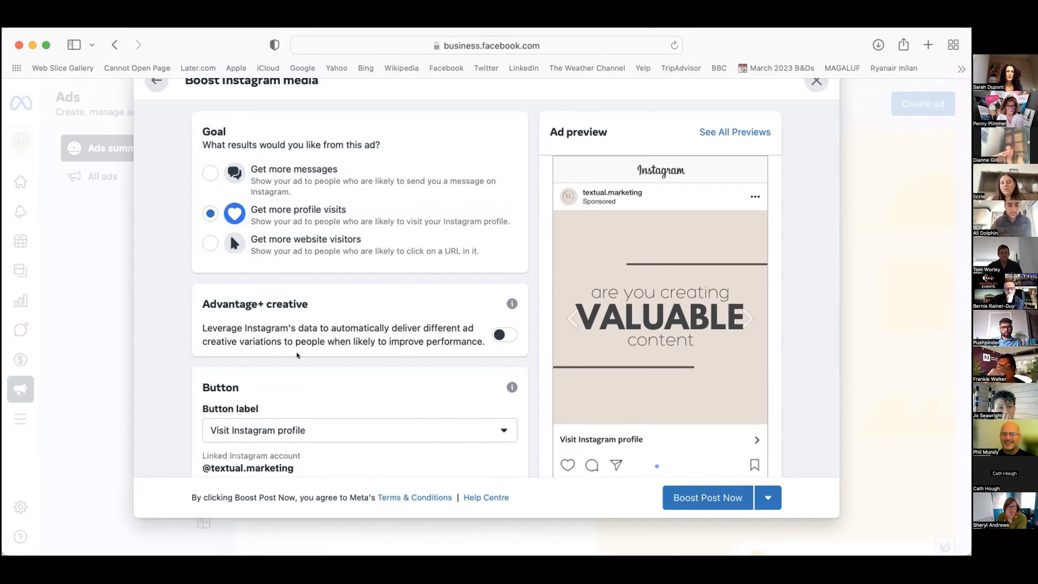
# Examine the boost's Advantage+ creative option, button label settings and ad preview.
pyautogui.scroll(-2, 296, 353)
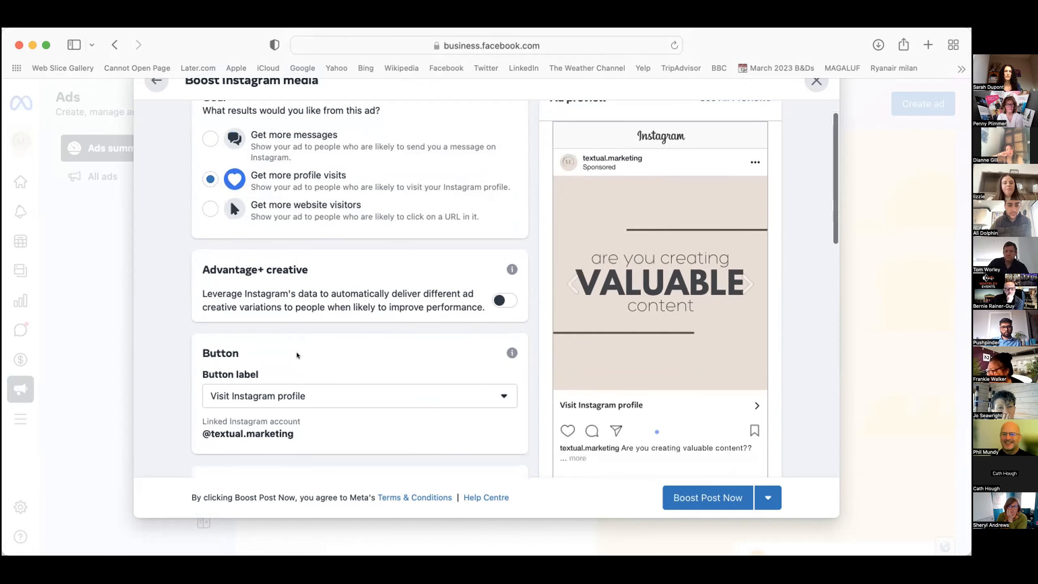
pyautogui.scroll(-1, 299, 326)
pyautogui.scroll(2, 299, 325)
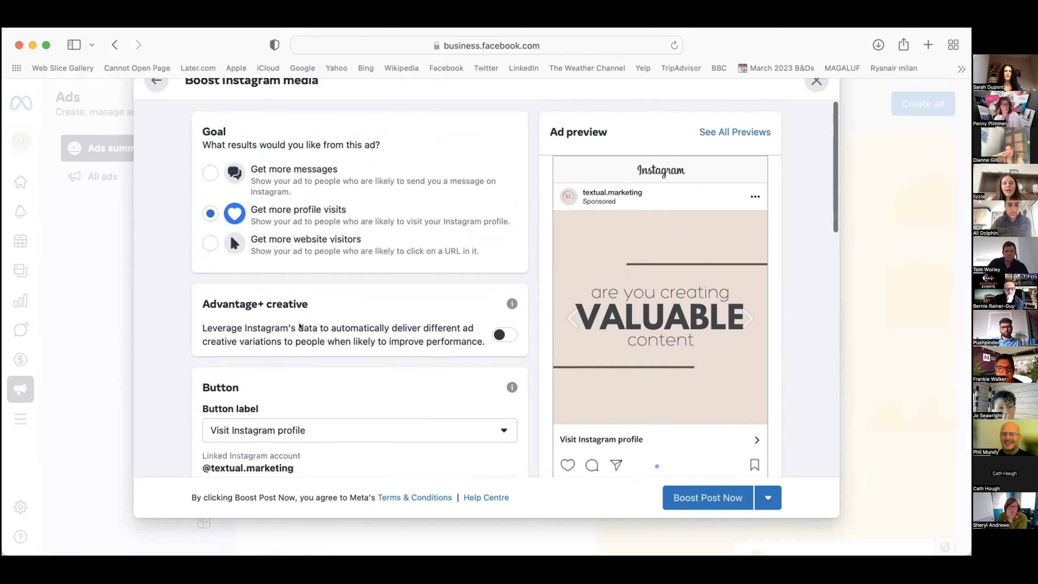
pyautogui.scroll(-4, 299, 326)
pyautogui.scroll(-3, 299, 326)
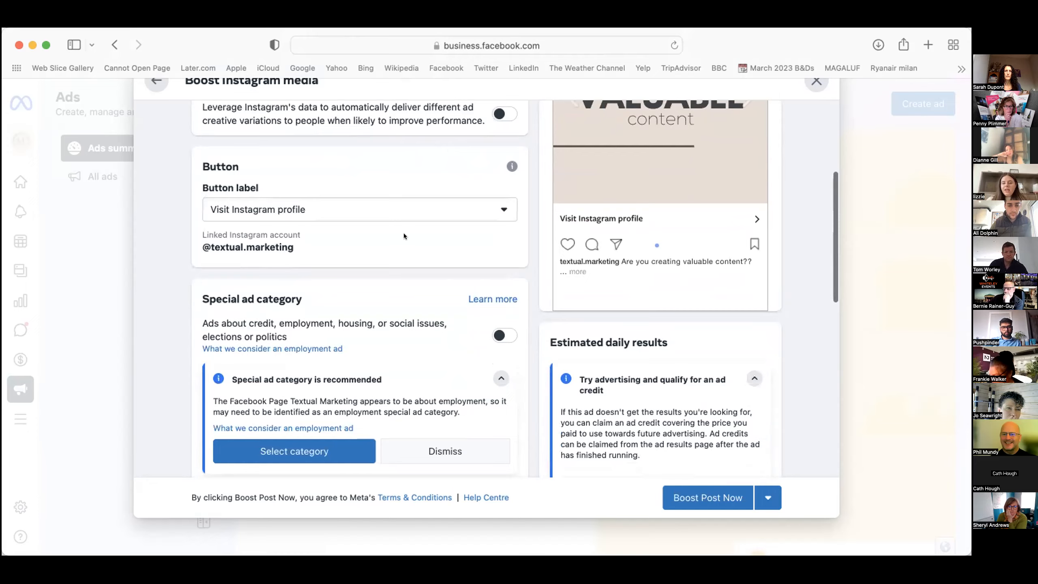
pyautogui.scroll(5, 403, 236)
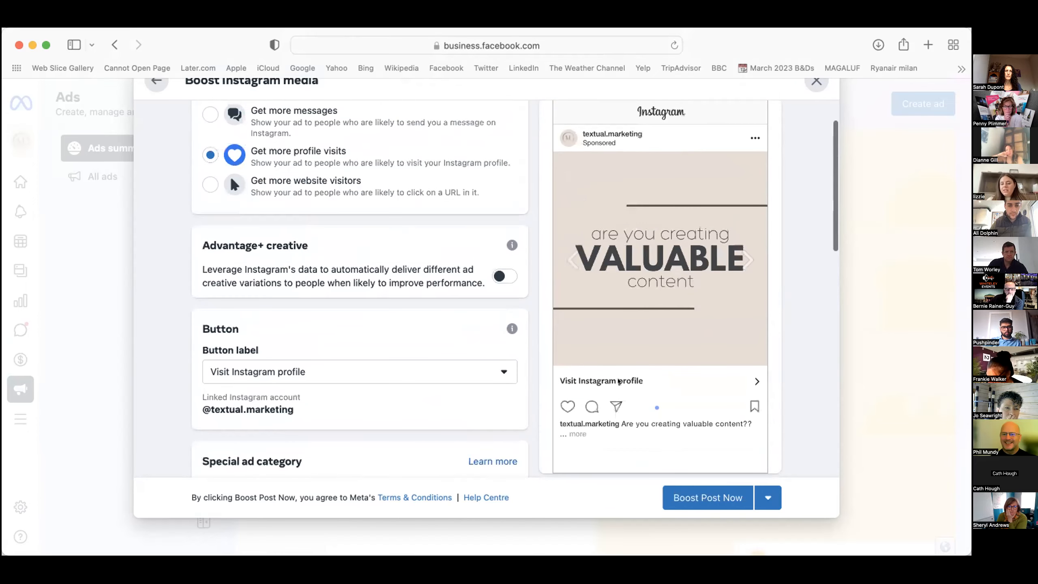
# Review the special ad category and audience settings, and dismiss the special ad category recommendation.
pyautogui.scroll(-8, 359, 389)
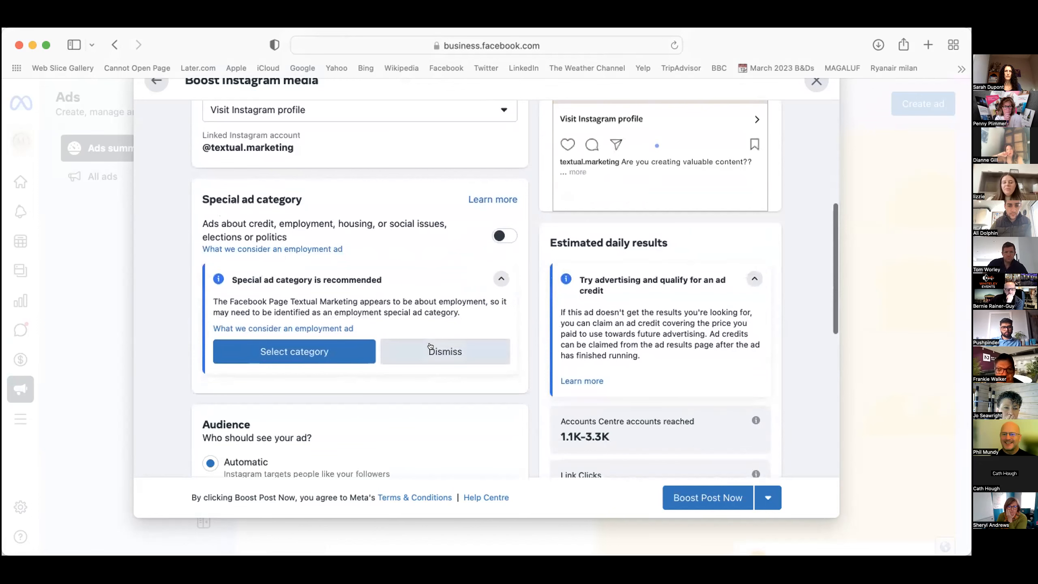
pyautogui.scroll(-6, 424, 322)
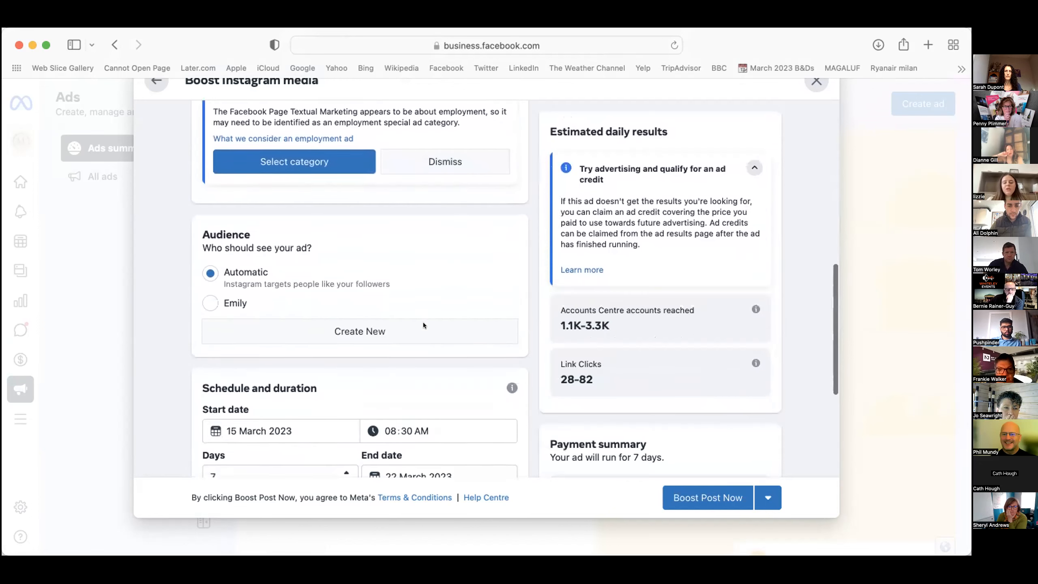
pyautogui.scroll(-3, 307, 407)
pyautogui.scroll(3, 306, 407)
pyautogui.scroll(5, 298, 281)
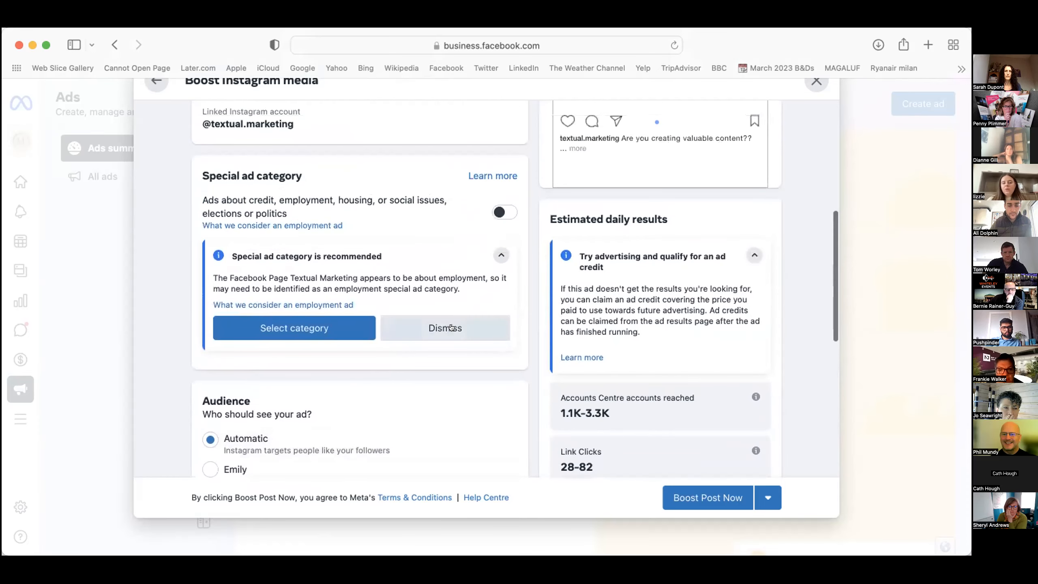
pyautogui.click(451, 327)
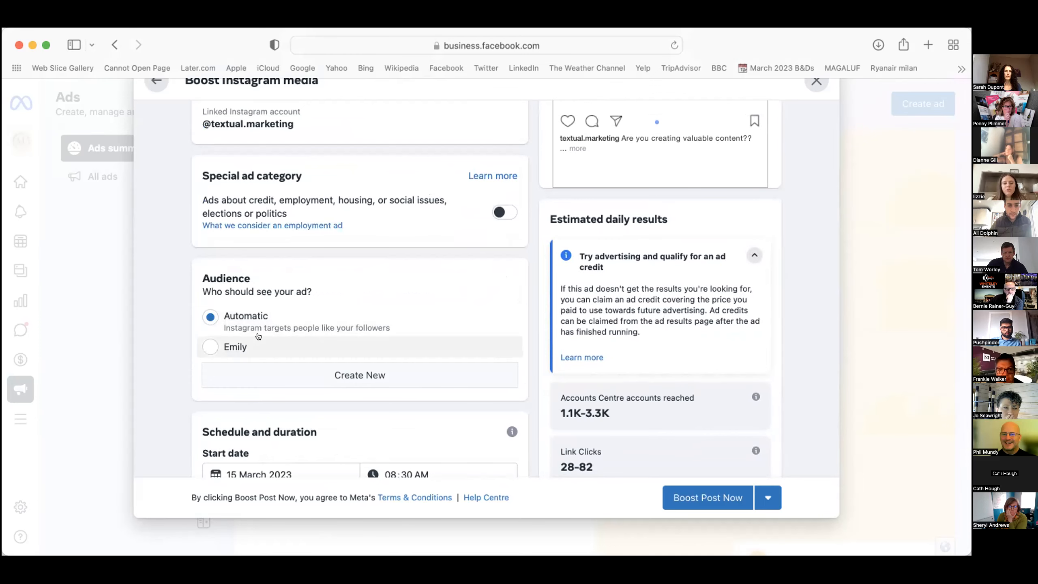
# Target the boosted post at the saved custom audience instead of the automatic one and view its audience details.
pyautogui.scroll(-2, 241, 310)
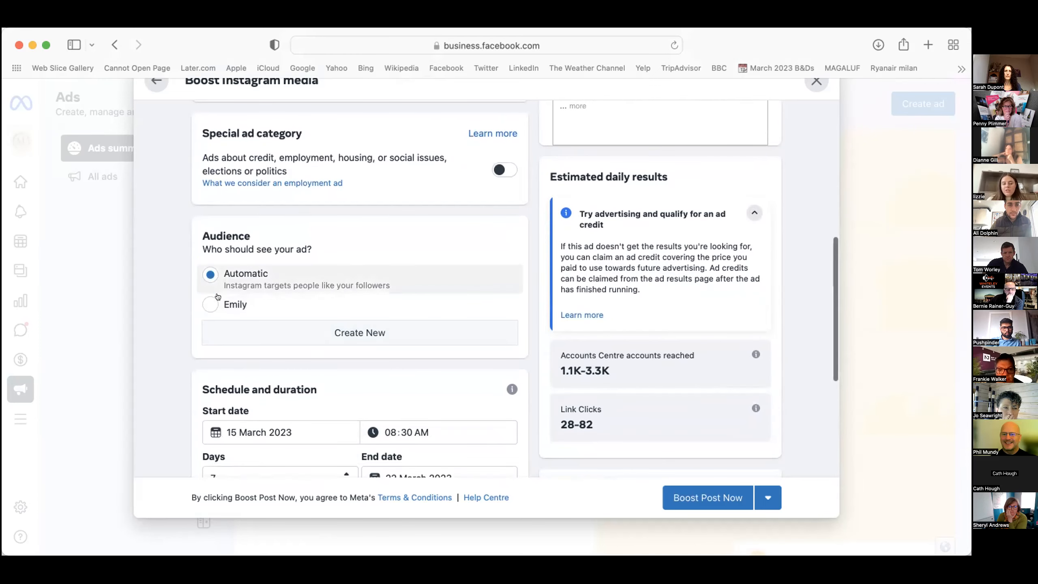
pyautogui.click(210, 304)
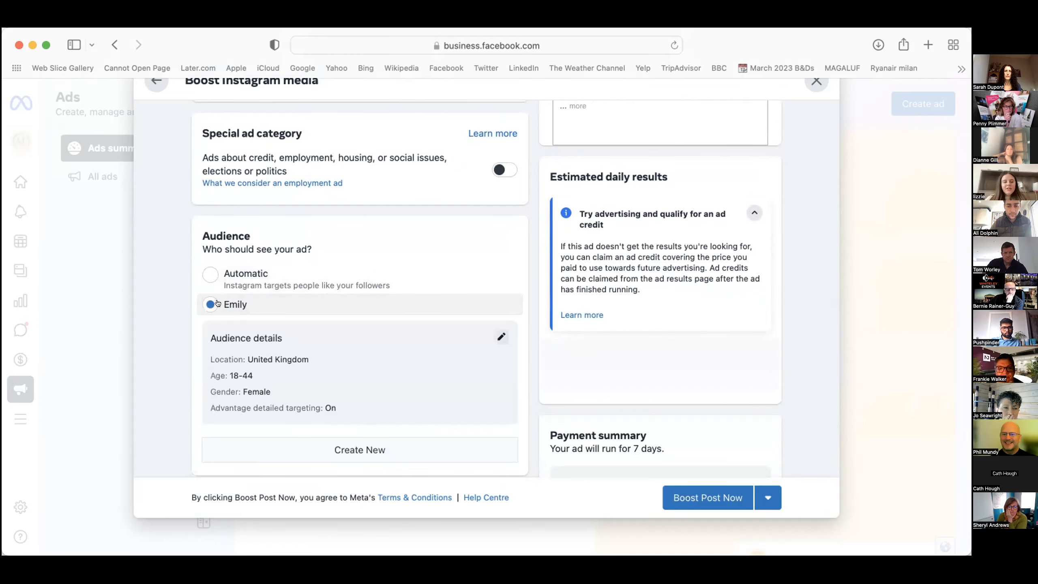
pyautogui.scroll(-3, 254, 380)
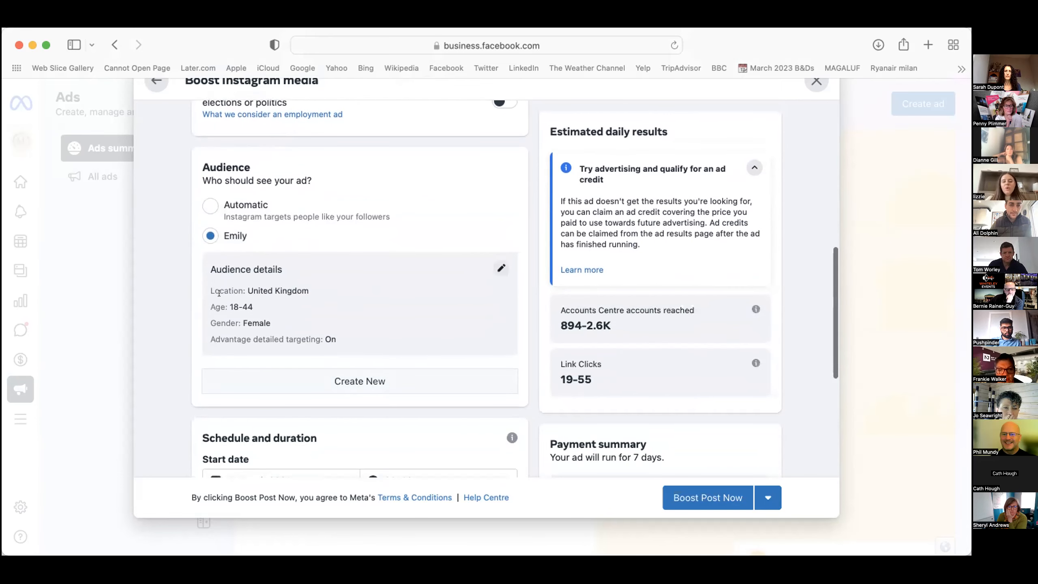
# Edit the saved audience, set its location to the city of Portsmouth, England, United Kingdom, and dismiss the audience updates notice.
pyautogui.click(500, 265)
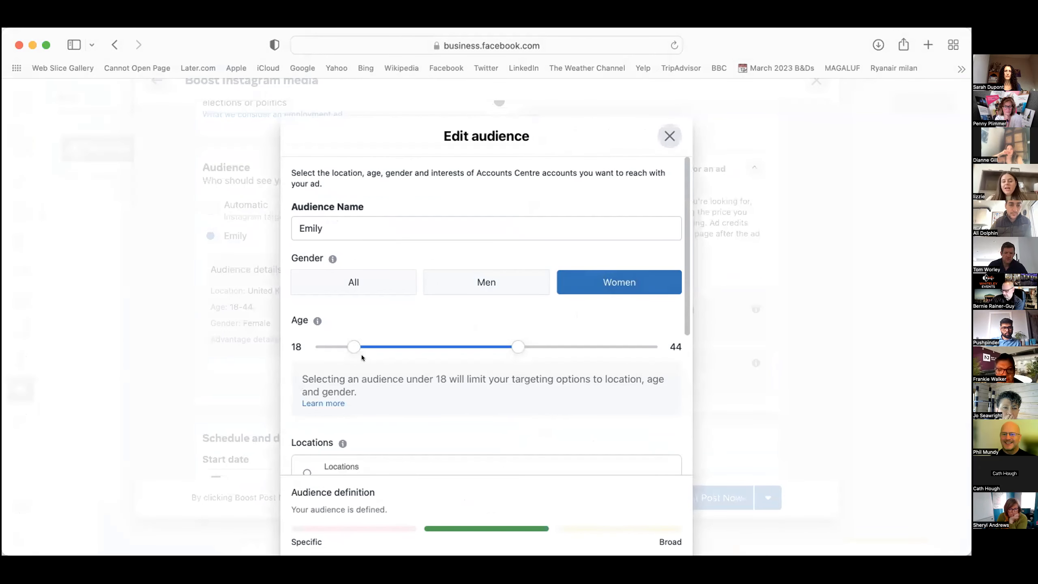
pyautogui.scroll(-3, 522, 366)
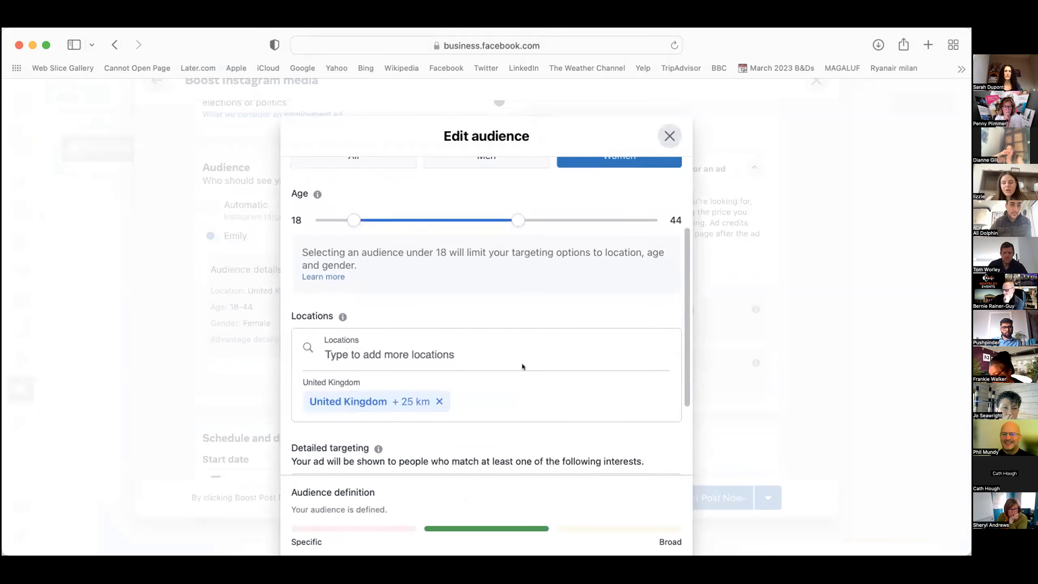
pyautogui.click(409, 349)
pyautogui.scroll(-3, 408, 349)
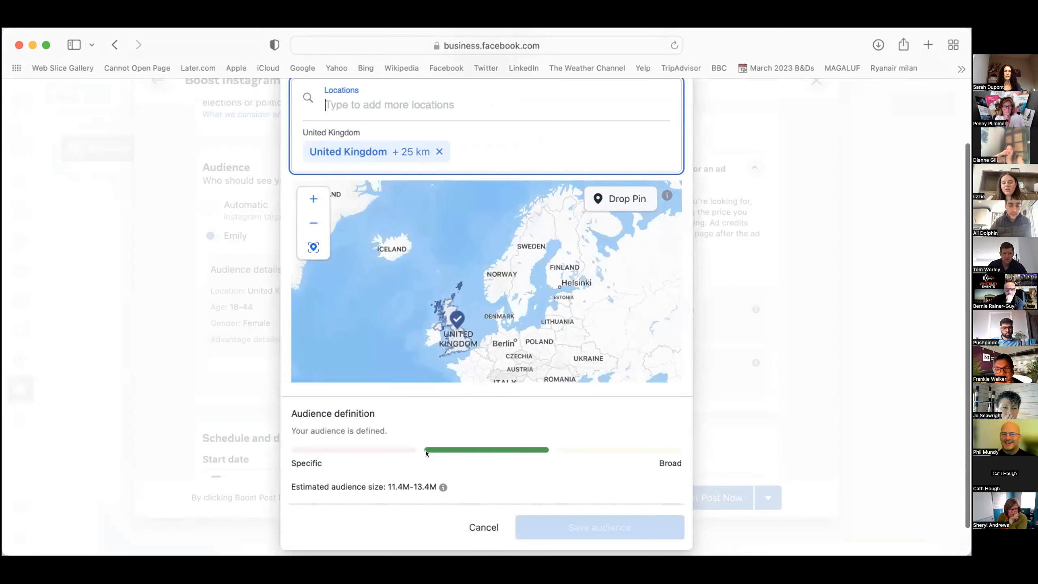
pyautogui.scroll(2, 423, 430)
pyautogui.write('portsm')
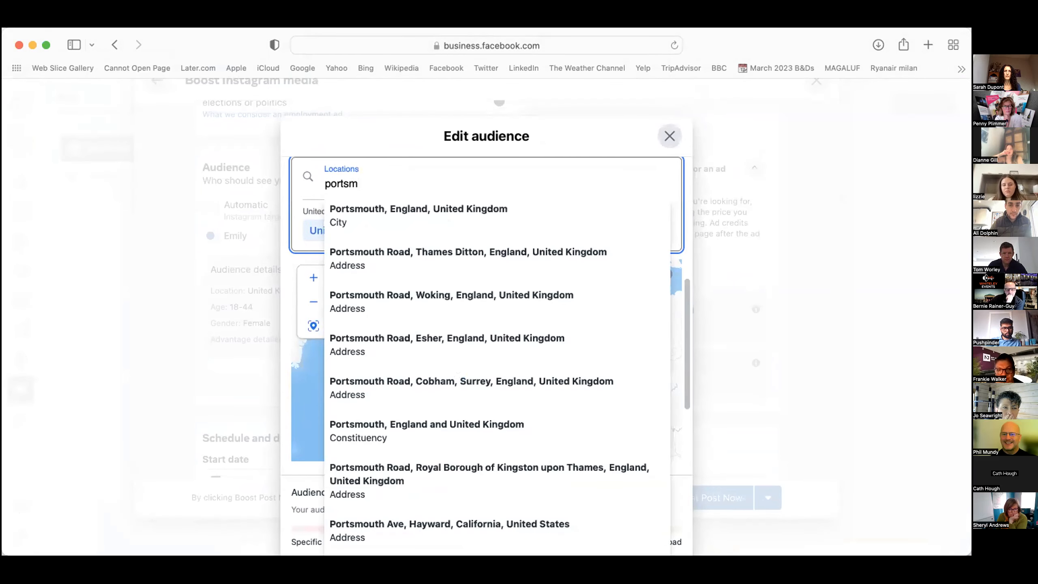
pyautogui.click(410, 215)
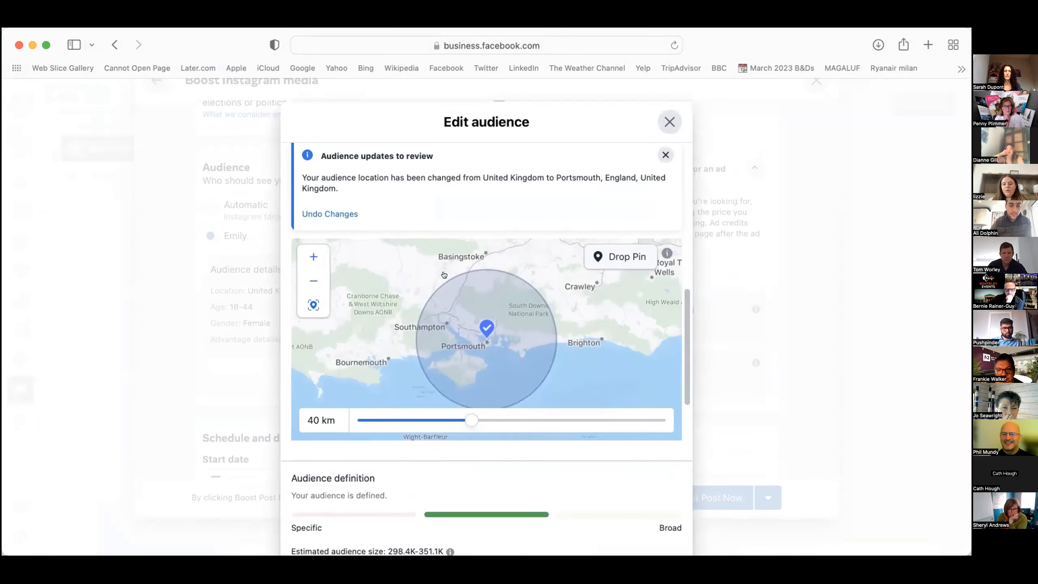
pyautogui.scroll(-3, 456, 449)
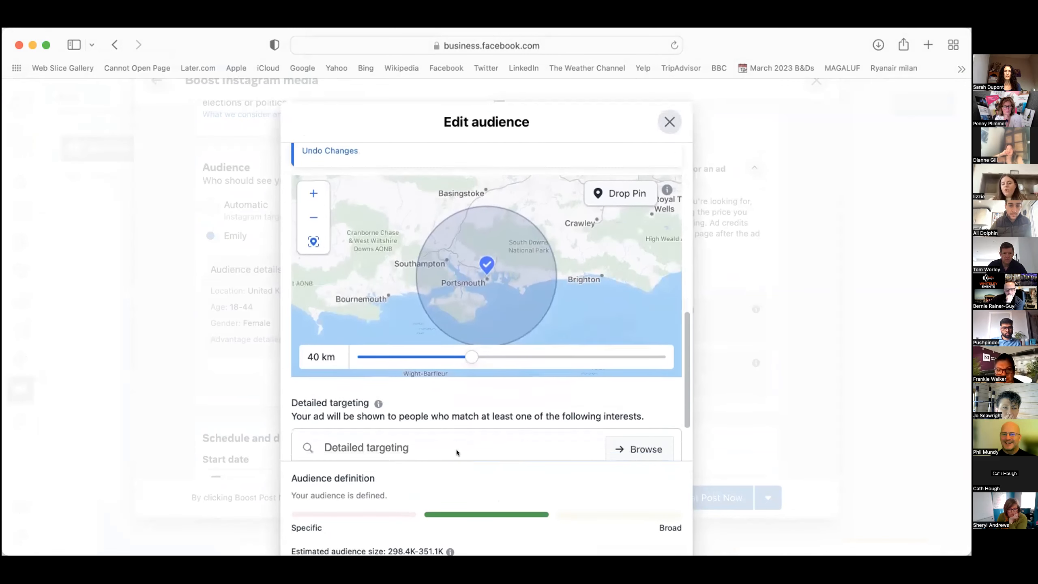
pyautogui.scroll(4, 456, 449)
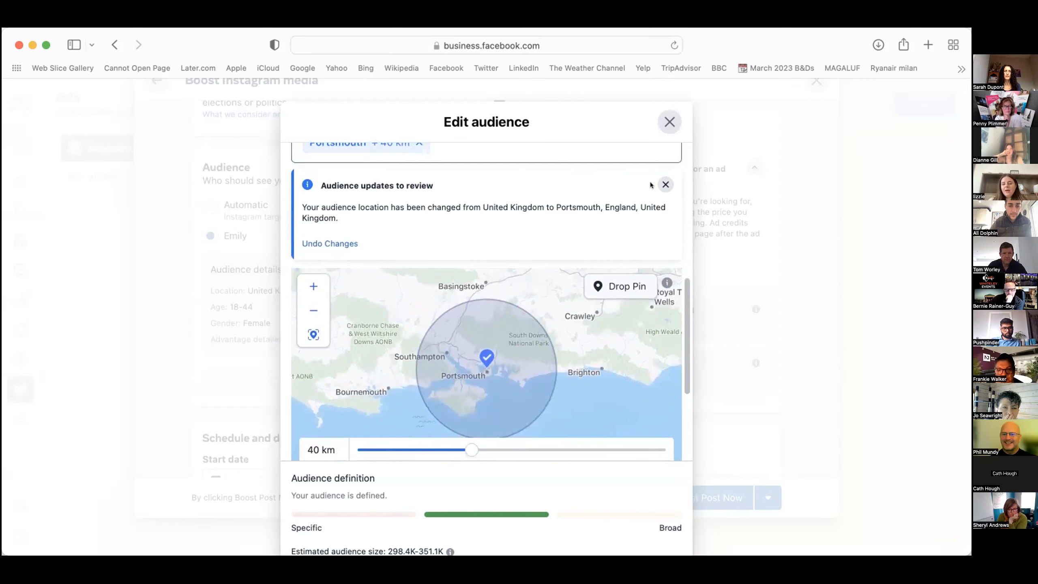
pyautogui.click(665, 186)
# Add the interest Marketing (business and finance) to the saved audience's detailed targeting.
pyautogui.scroll(-5, 571, 314)
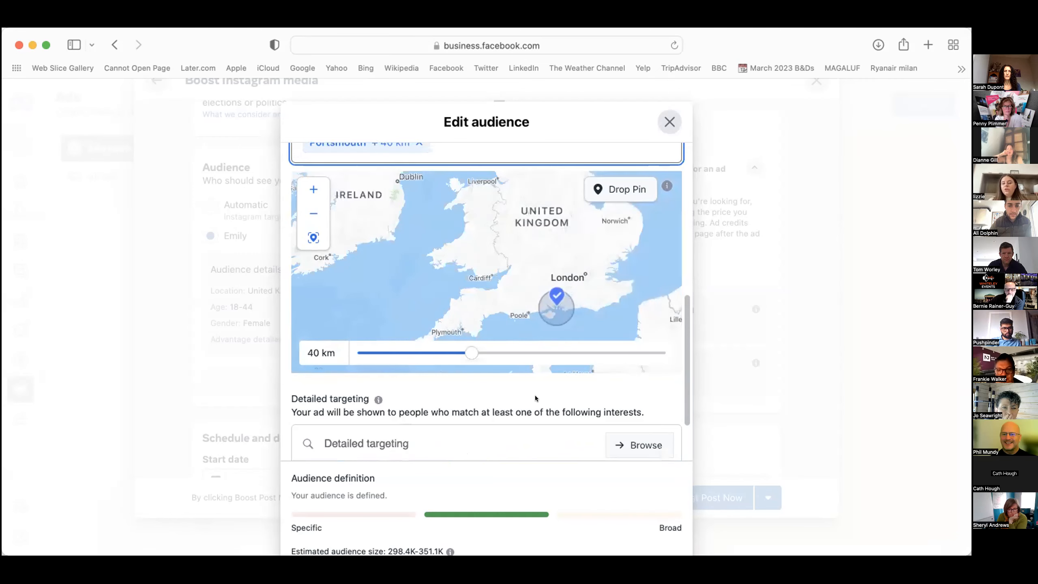
pyautogui.scroll(2, 535, 395)
pyautogui.scroll(-6, 535, 391)
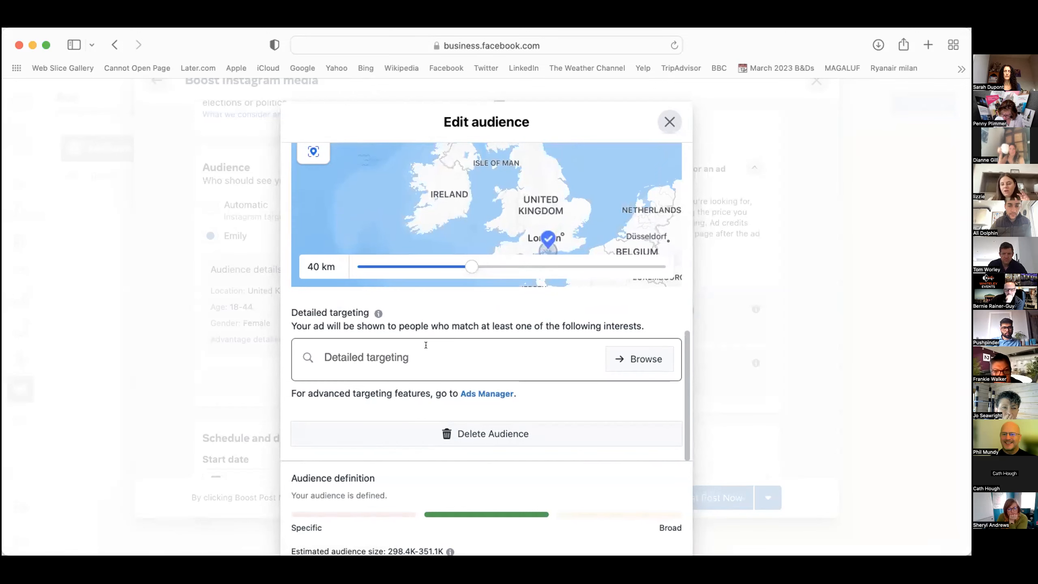
pyautogui.click(426, 344)
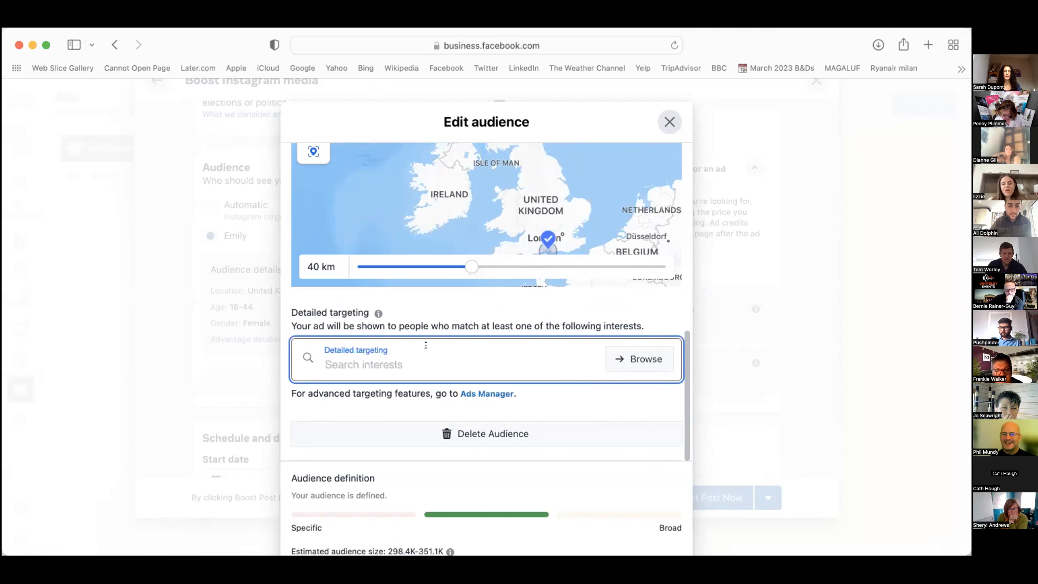
pyautogui.moveTo(387, 551); pyautogui.dragTo(444, 541)
pyautogui.click(329, 518)
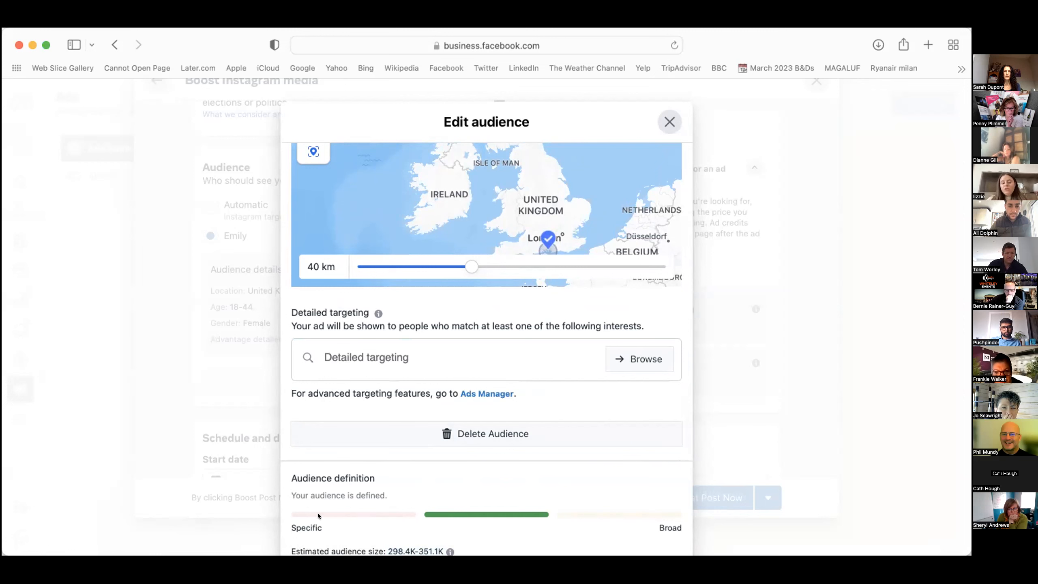
pyautogui.click(352, 353)
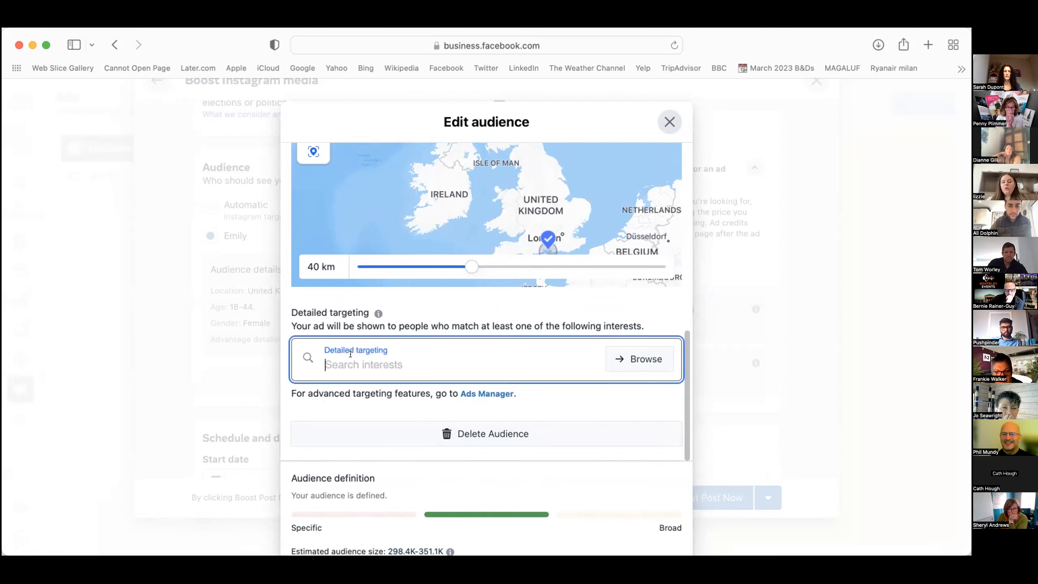
pyautogui.write('marketing')
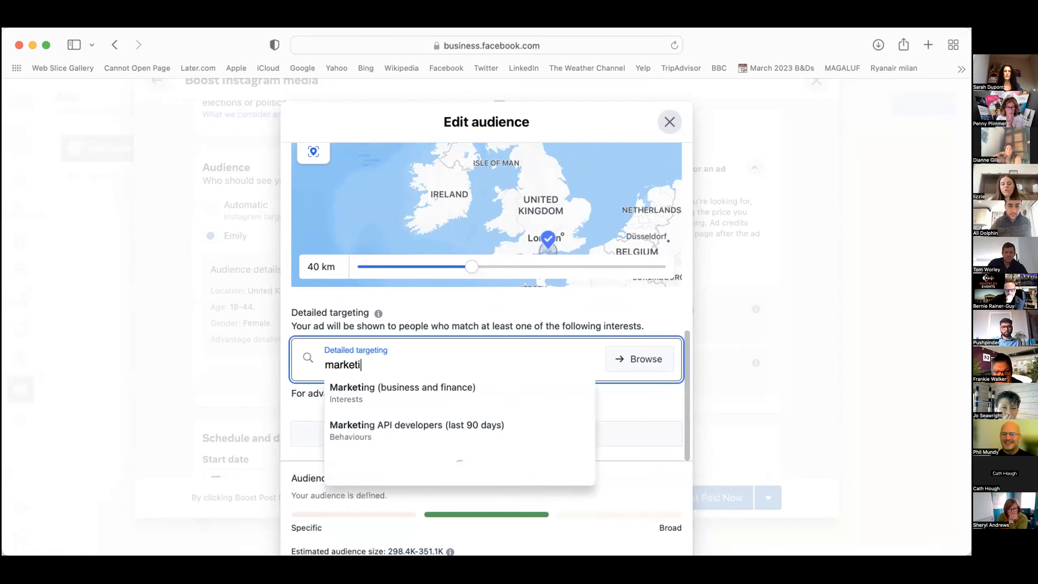
pyautogui.click(346, 387)
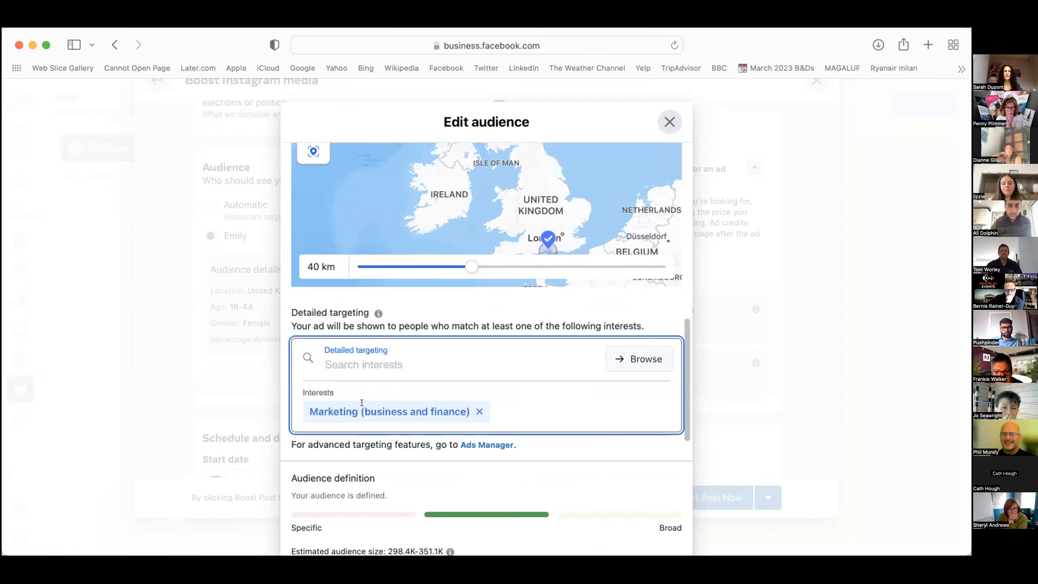
# Add Social media (online media) as another detailed targeting interest and save the edited audience.
pyautogui.scroll(-2, 362, 403)
pyautogui.click(471, 313)
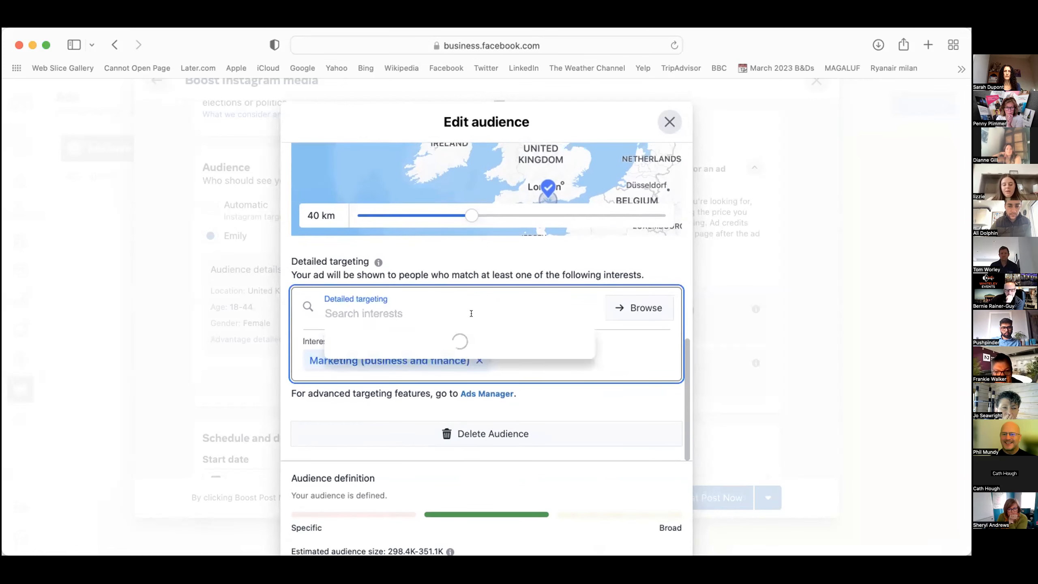
pyautogui.write('social media')
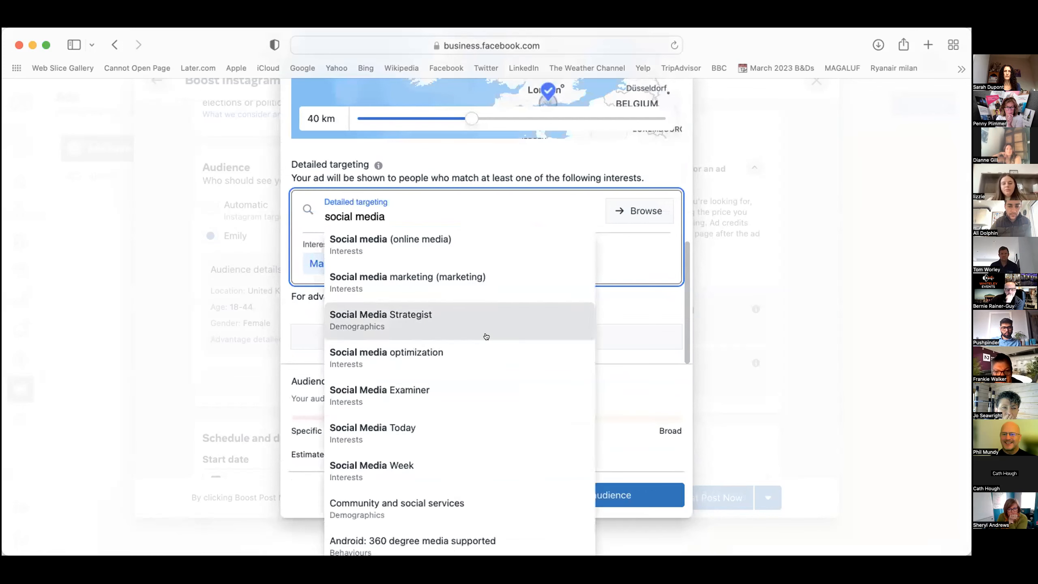
pyautogui.click(452, 229)
pyautogui.scroll(-2, 449, 433)
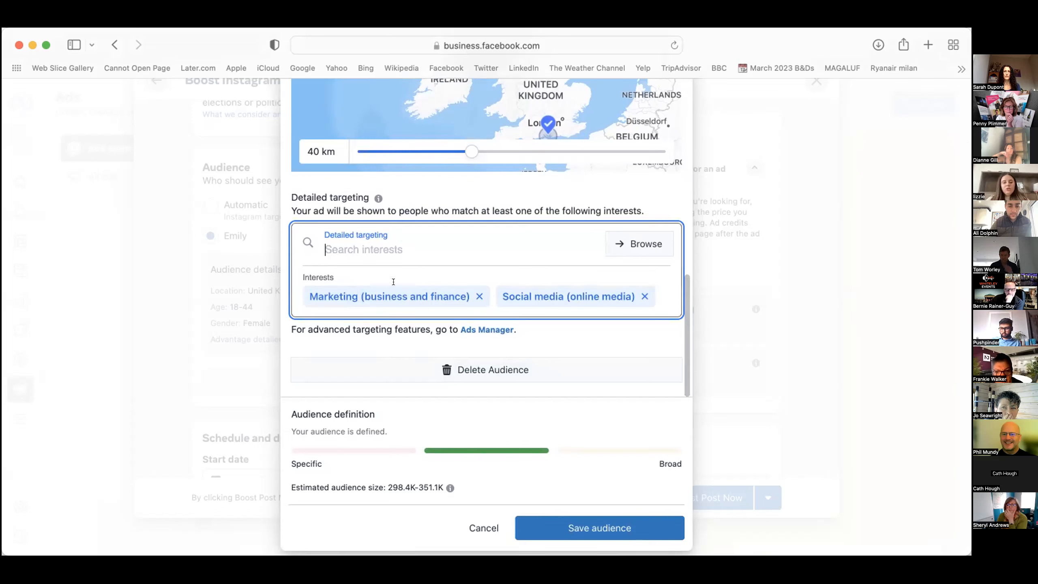
pyautogui.scroll(10, 394, 389)
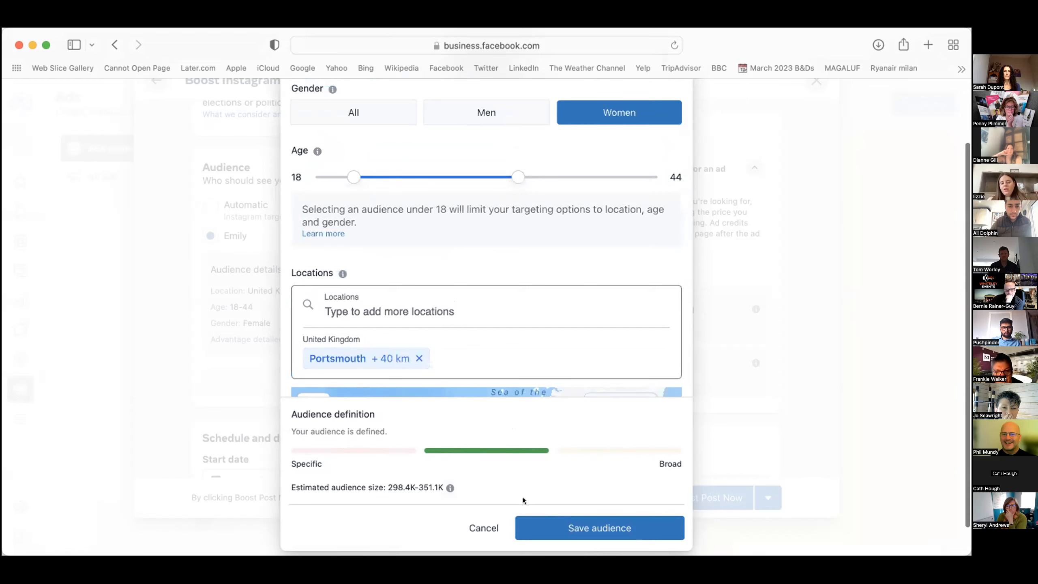
pyautogui.click(535, 528)
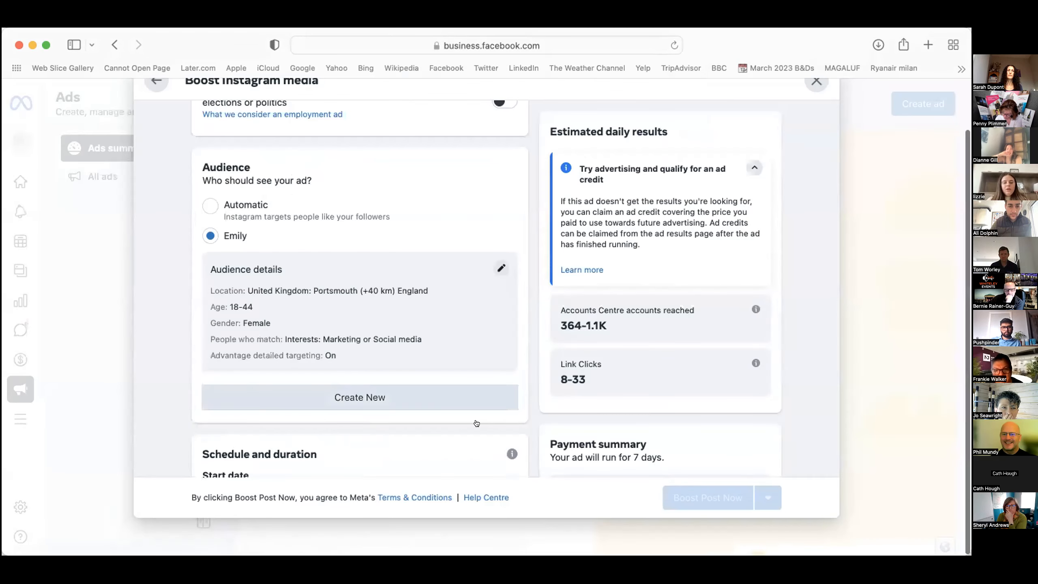
# Review the boost's updated audience details, schedule, daily budget and estimated daily results.
pyautogui.scroll(-6, 477, 423)
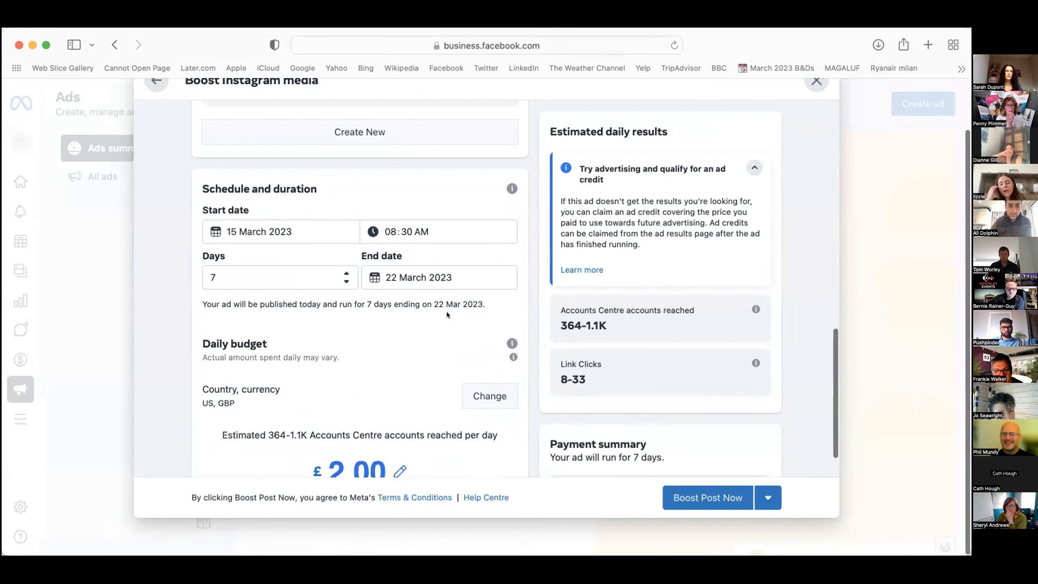
pyautogui.scroll(-3, 490, 363)
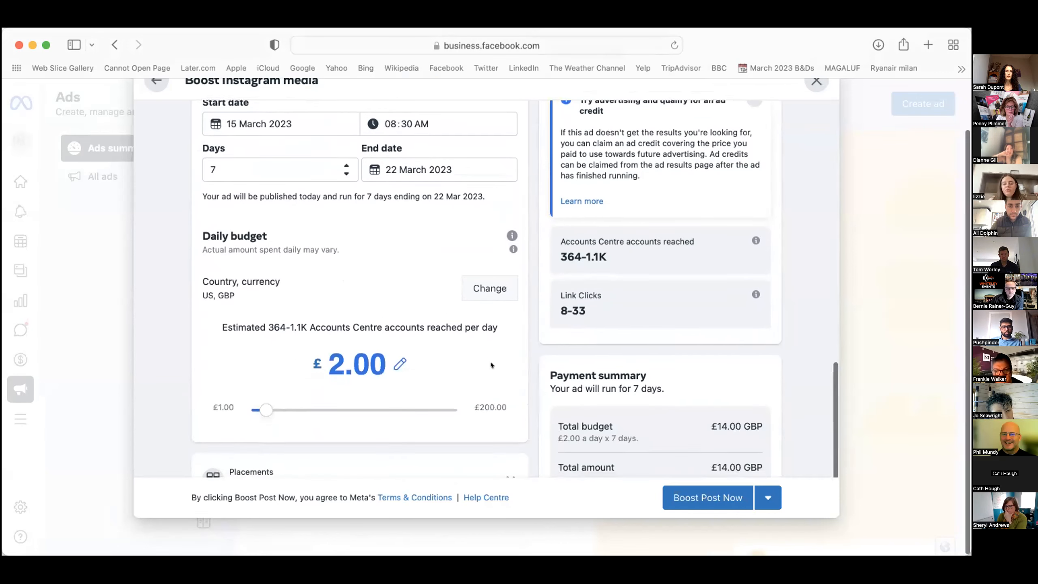
pyautogui.scroll(6, 490, 288)
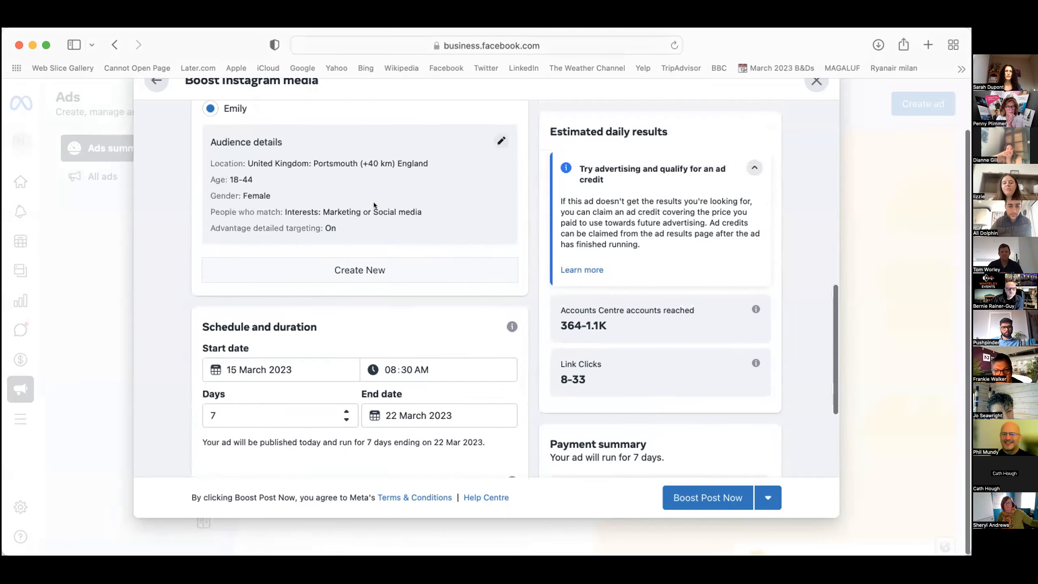
pyautogui.scroll(2, 373, 202)
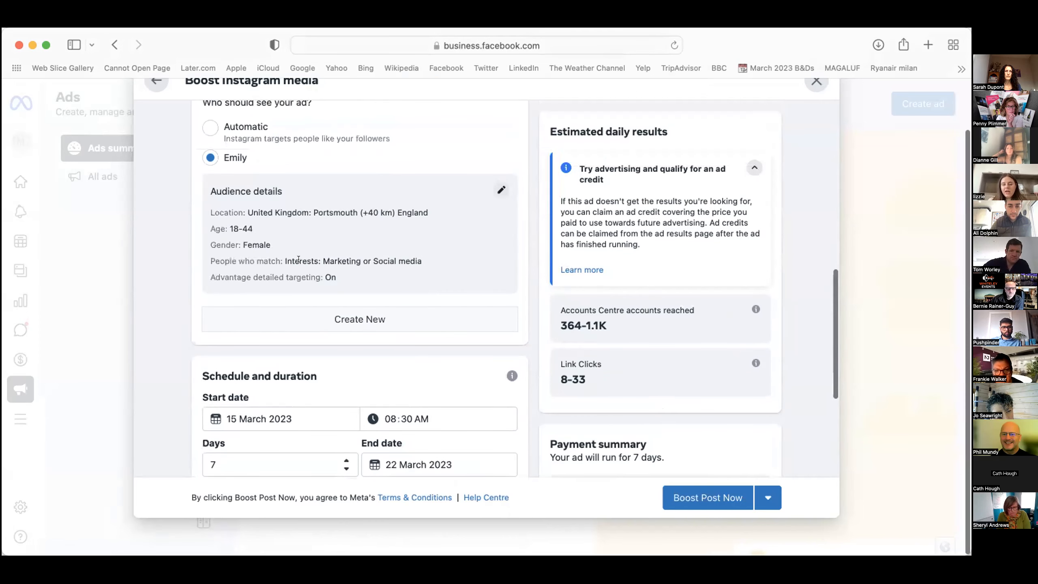
pyautogui.moveTo(298, 259); pyautogui.dragTo(415, 262)
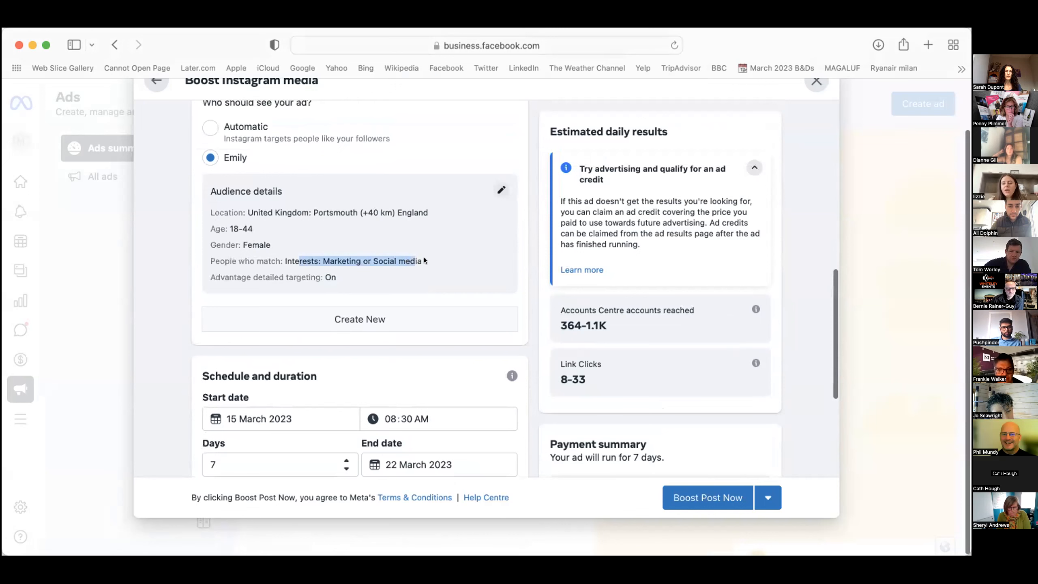
pyautogui.click(599, 322)
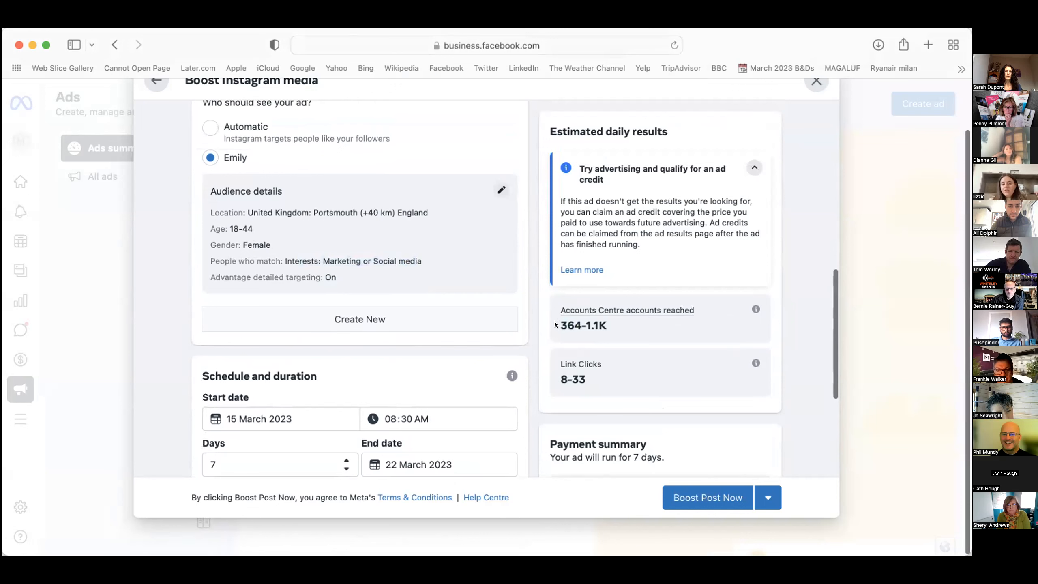
pyautogui.scroll(-2, 535, 334)
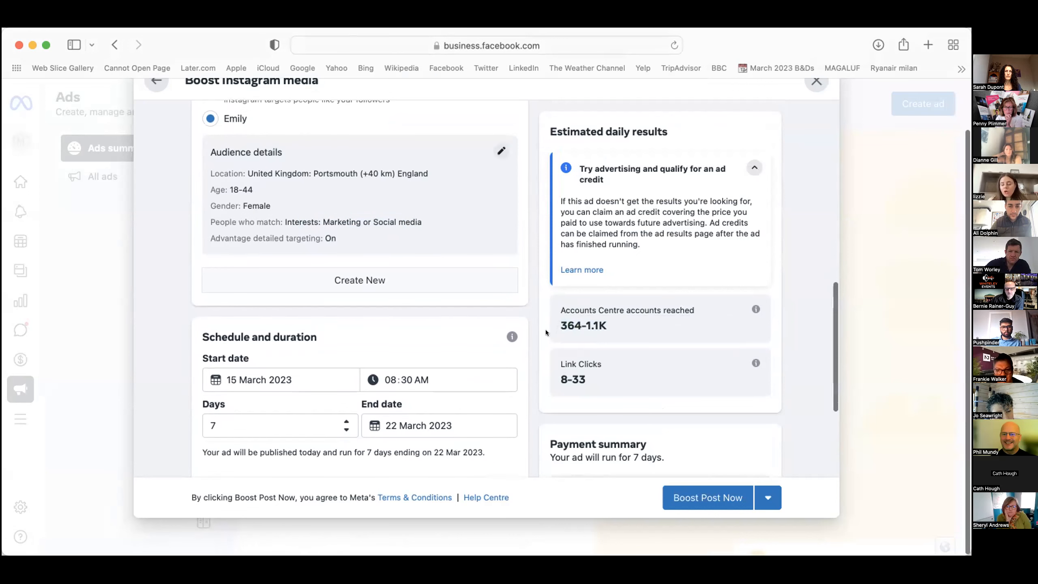
# Set the boost's daily budget to £3.00 and check the estimated Accounts Centre accounts reached.
pyautogui.scroll(-10, 545, 329)
pyautogui.moveTo(260, 334)
pyautogui.mouseDown()
pyautogui.moveTo(301, 330)
pyautogui.moveTo(259, 328)
pyautogui.mouseUp()
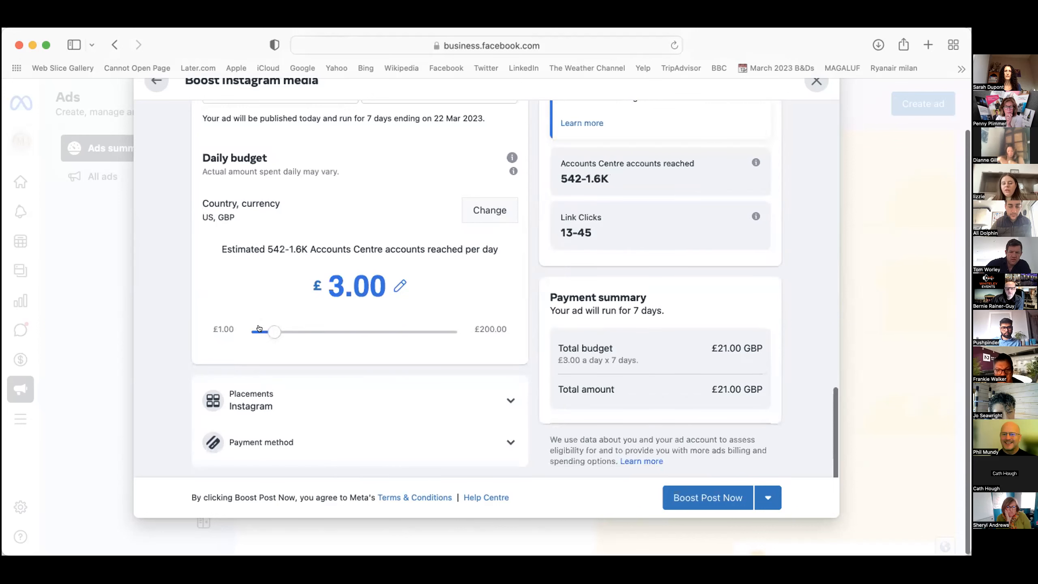
pyautogui.scroll(3, 640, 270)
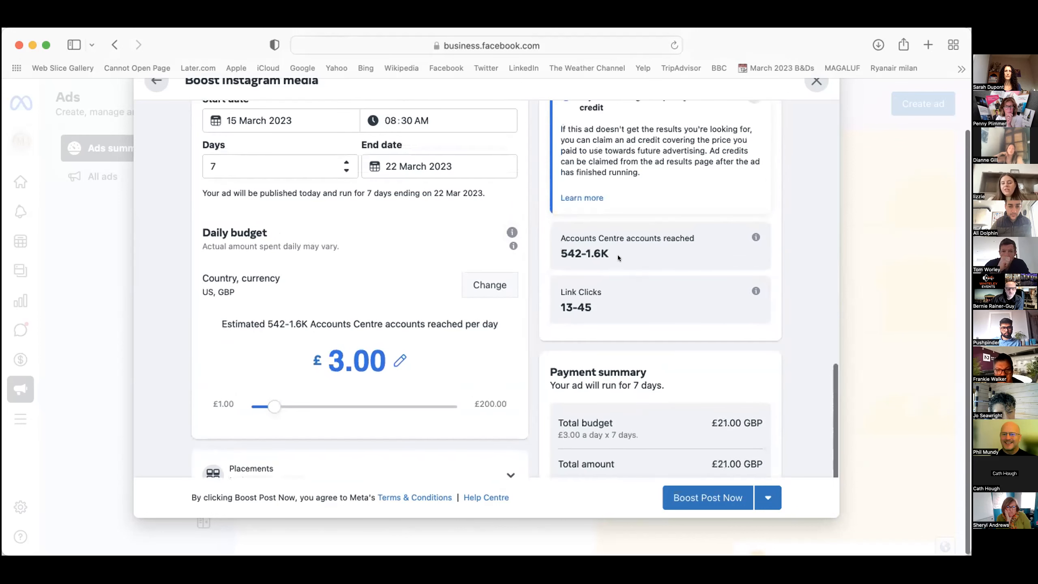
pyautogui.moveTo(576, 248); pyautogui.dragTo(556, 248)
pyautogui.click(556, 247)
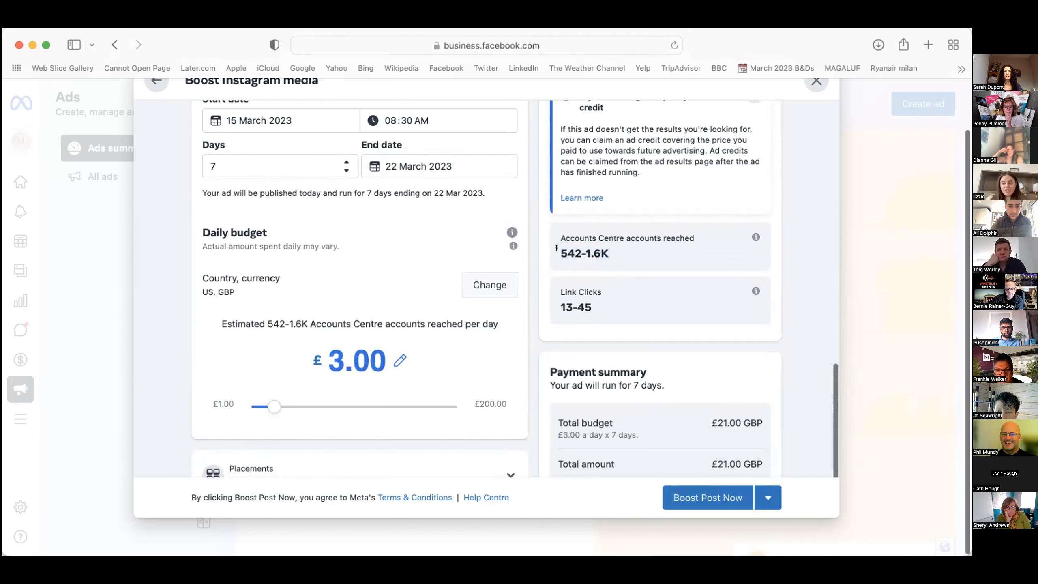
pyautogui.moveTo(556, 247); pyautogui.dragTo(608, 248)
pyautogui.click(609, 248)
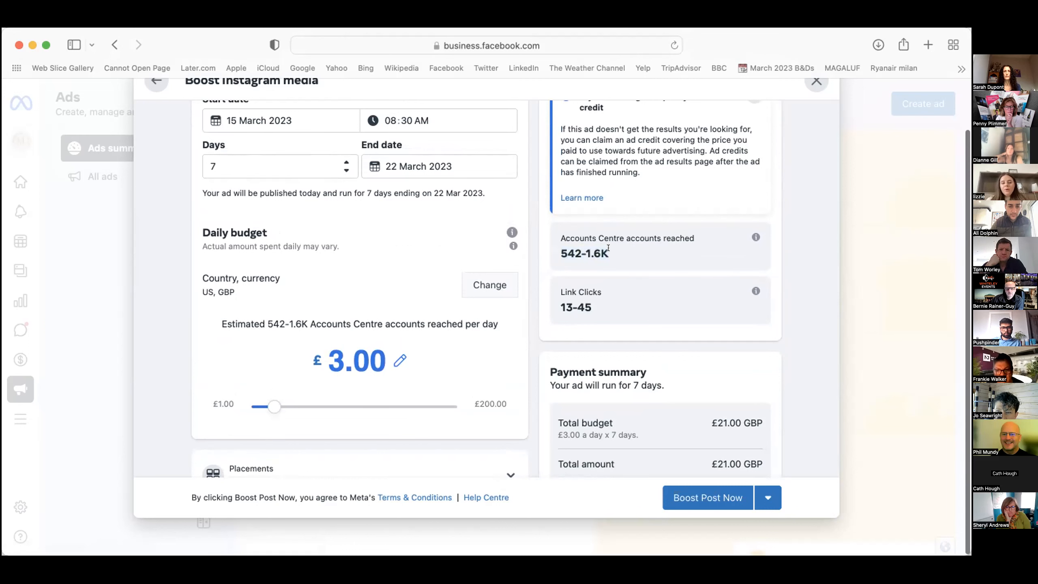
# Examine the ad's run duration and dates, and the total budget in the payment summary.
pyautogui.scroll(2, 262, 314)
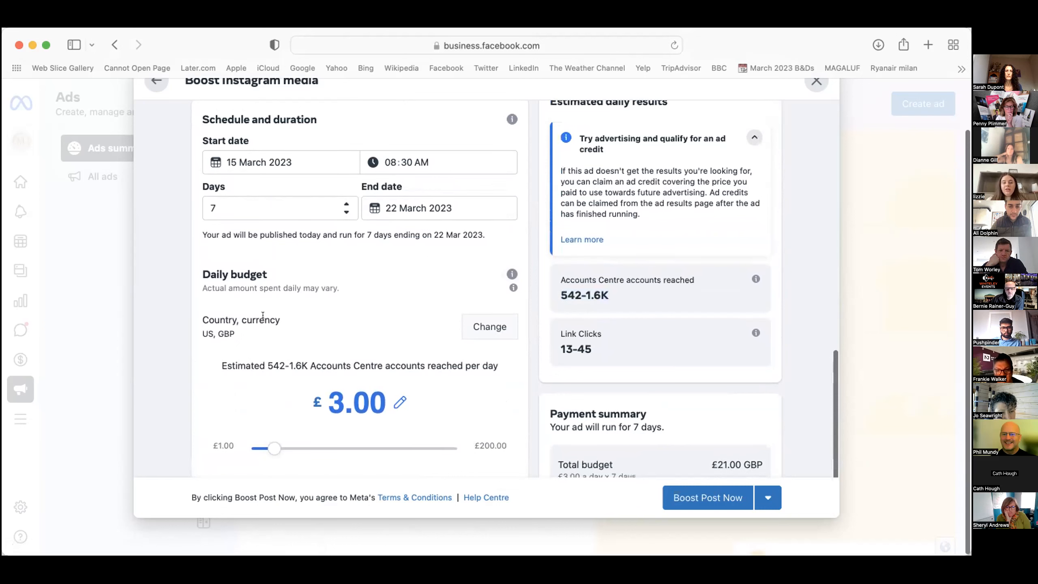
pyautogui.click(278, 207)
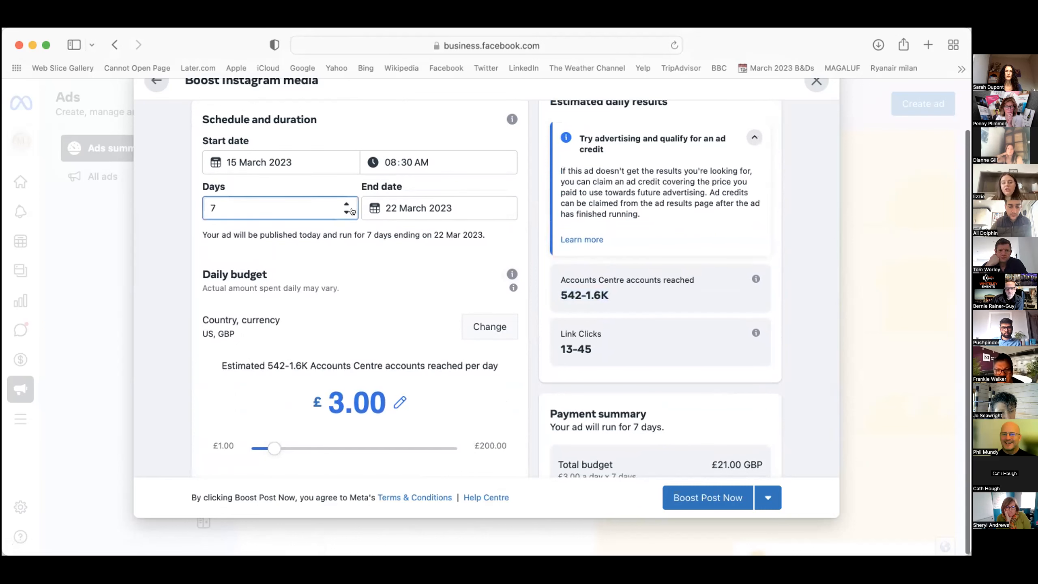
pyautogui.moveTo(298, 234); pyautogui.dragTo(429, 235)
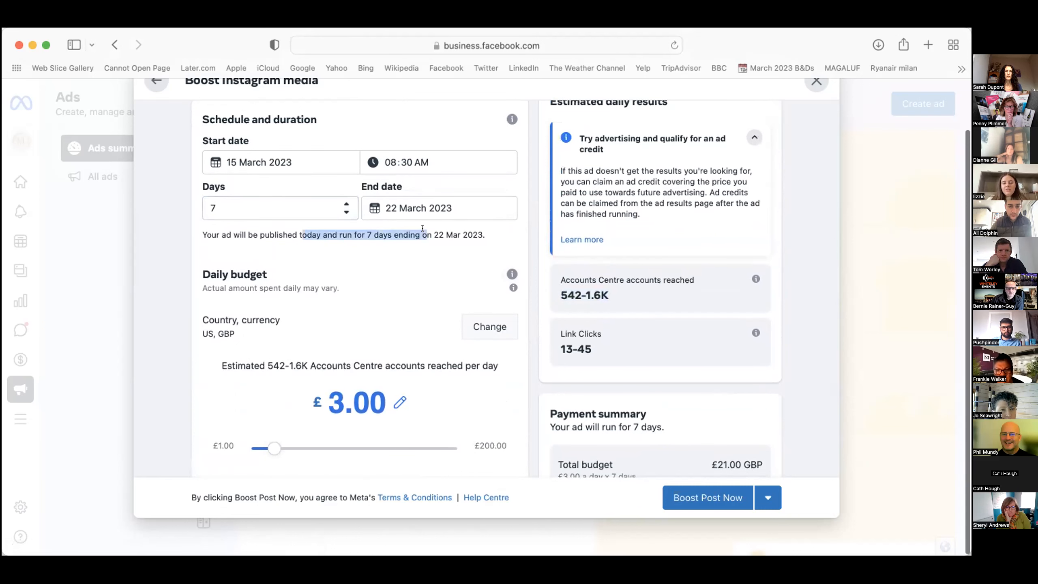
pyautogui.click(395, 248)
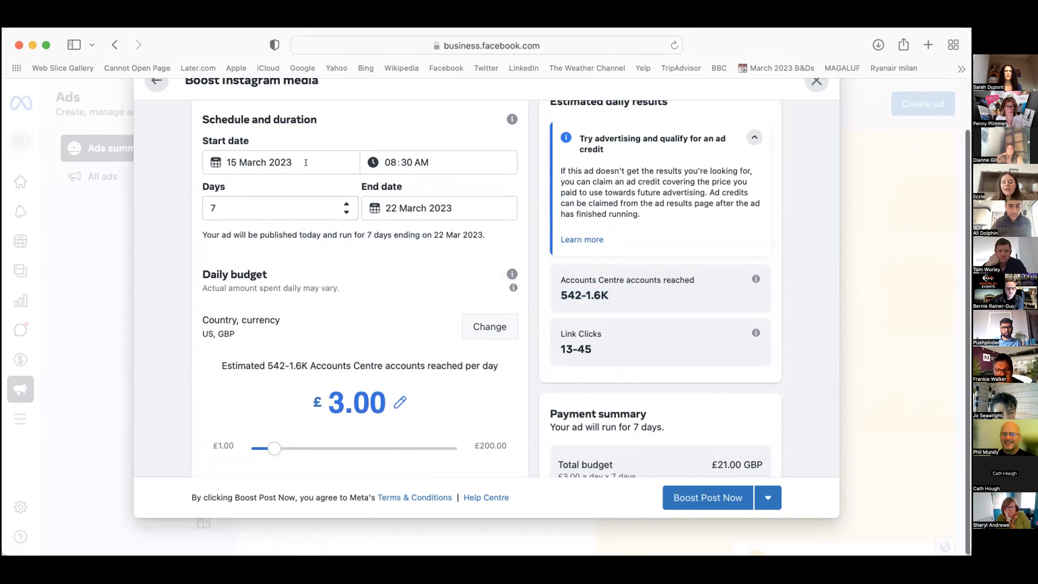
pyautogui.scroll(-3, 393, 404)
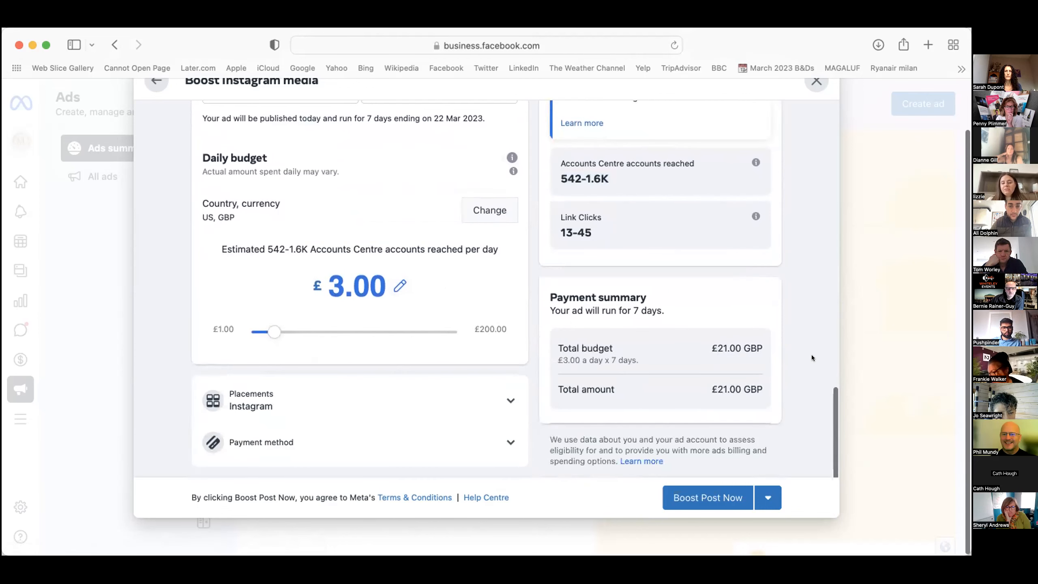
pyautogui.moveTo(714, 348); pyautogui.dragTo(761, 345)
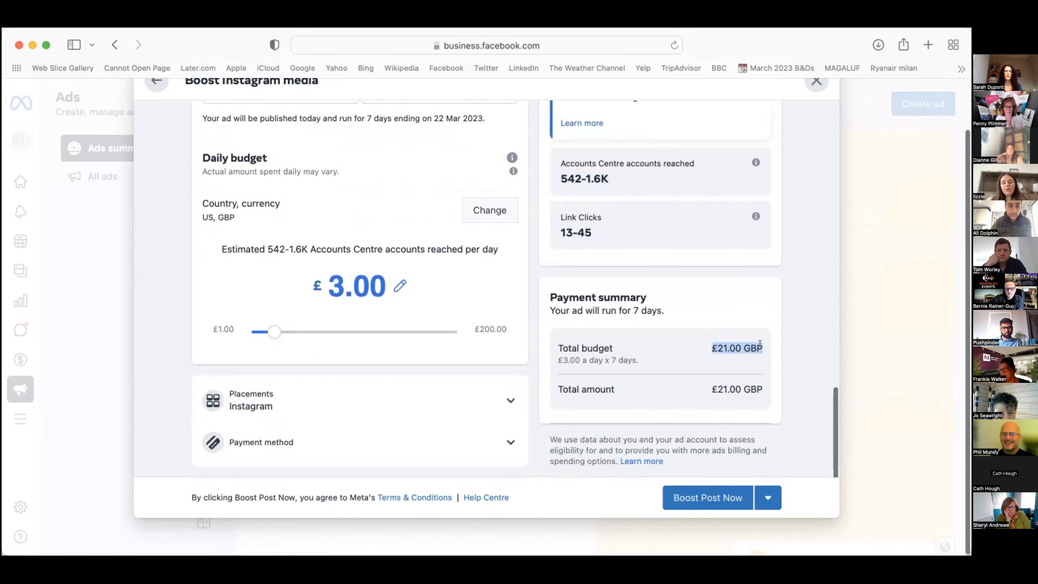
pyautogui.click(362, 418)
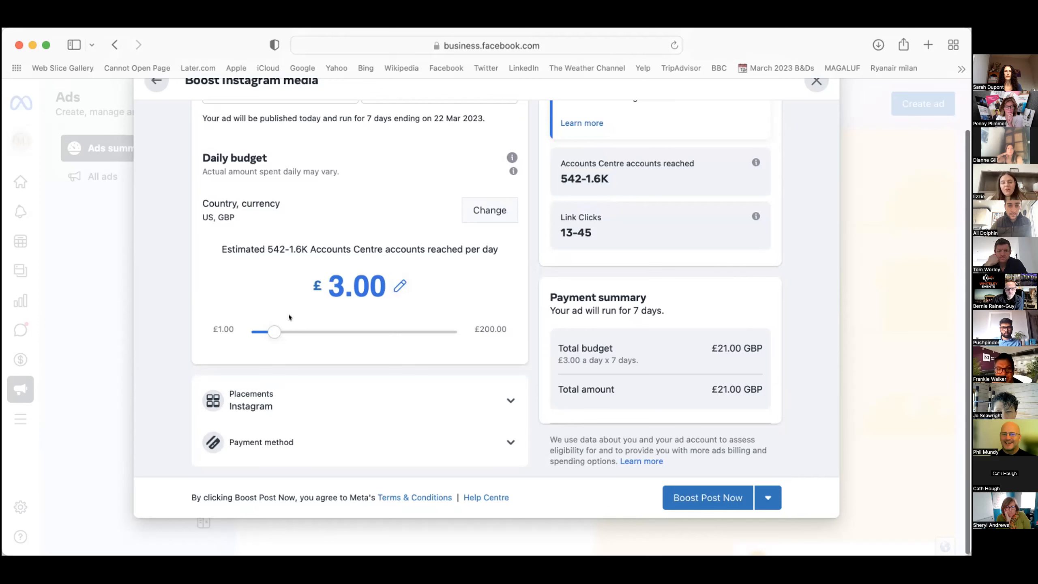
# Set the boost's daily budget to £1.00 and return to the goal settings and ad preview.
pyautogui.moveTo(271, 328); pyautogui.dragTo(247, 329)
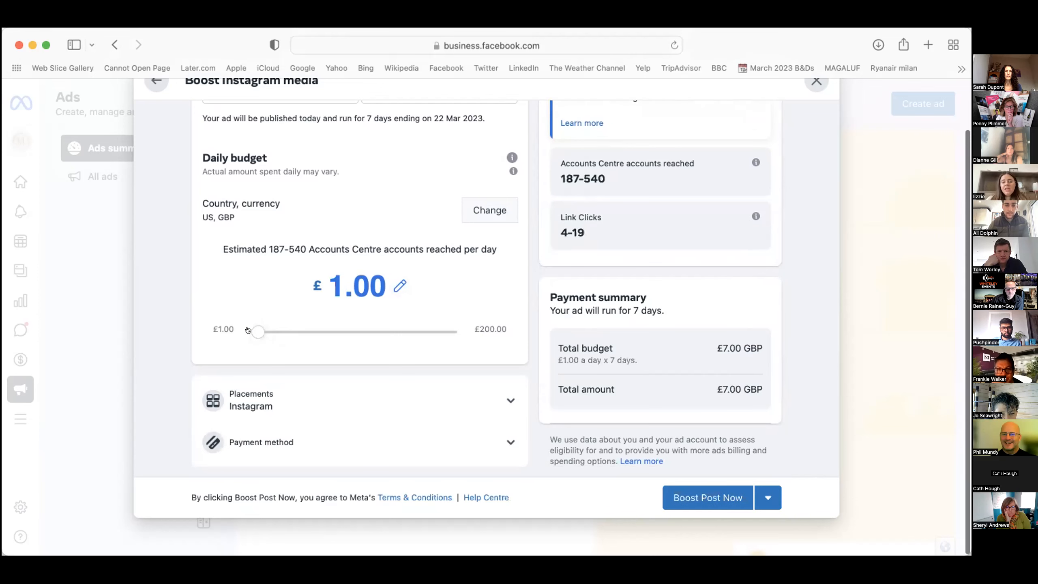
pyautogui.moveTo(249, 329); pyautogui.dragTo(248, 329)
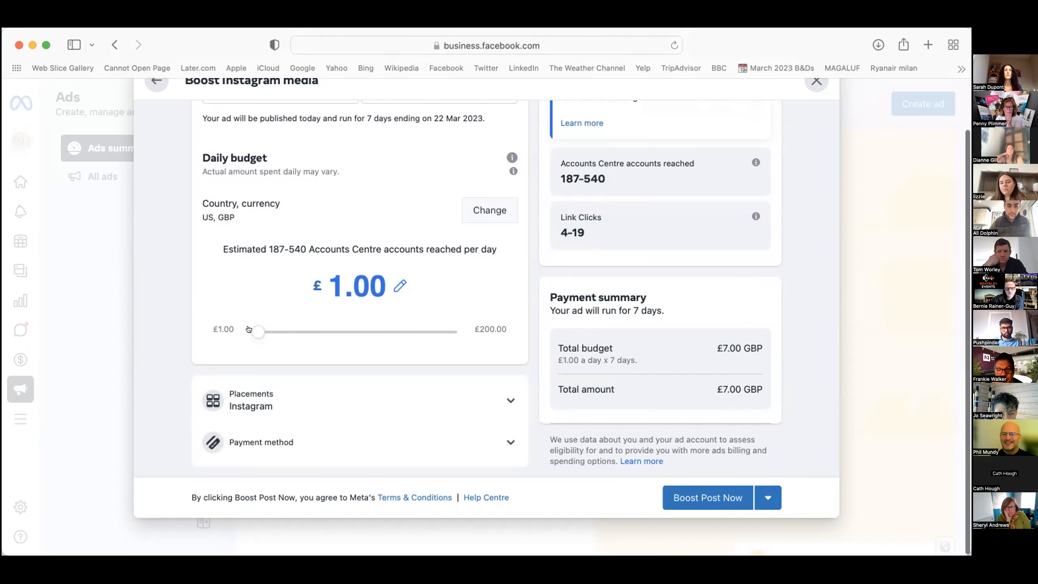
pyautogui.scroll(10, 272, 279)
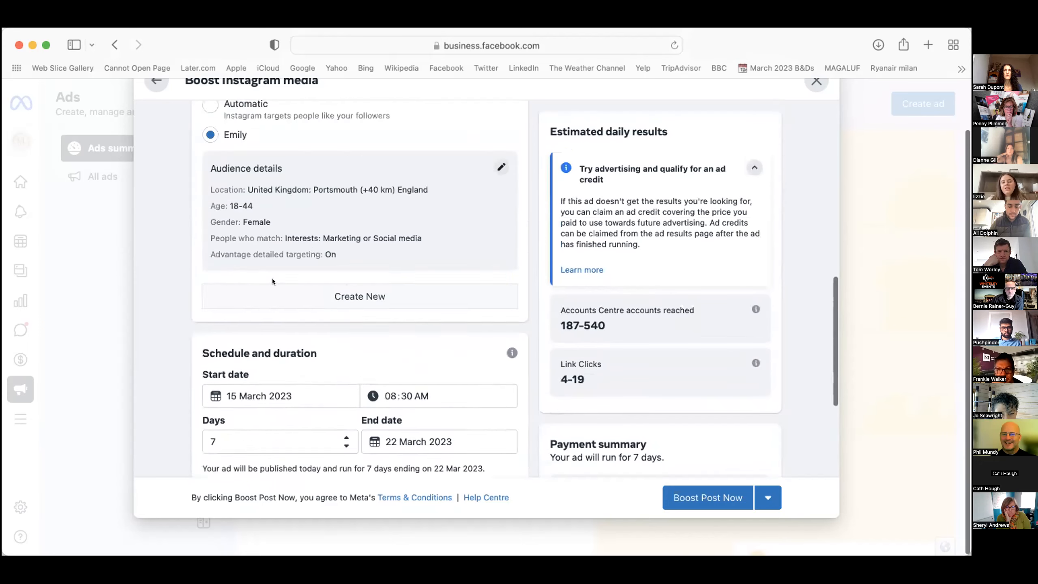
pyautogui.scroll(5, 272, 278)
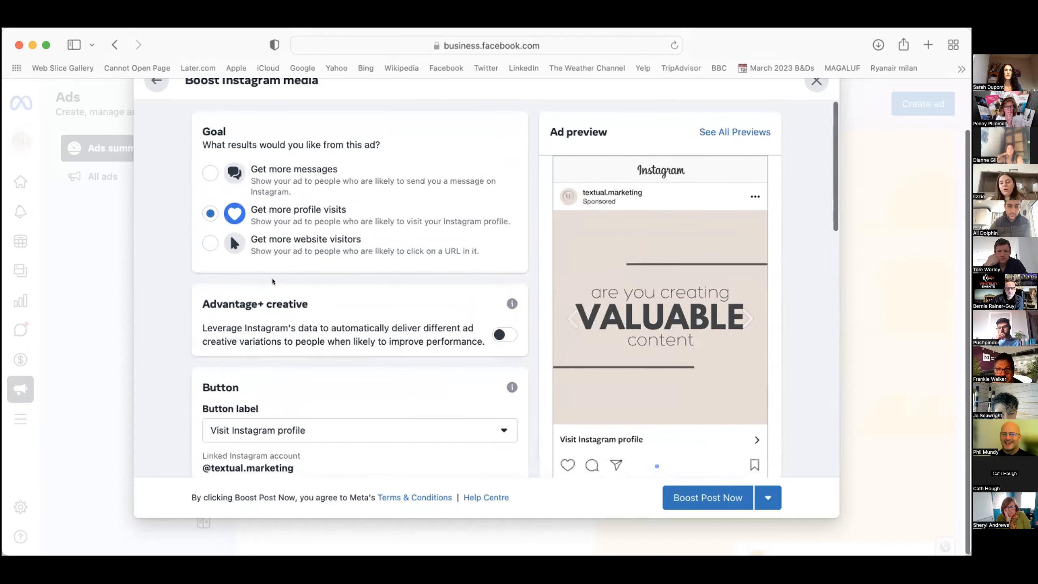
pyautogui.scroll(3, 272, 279)
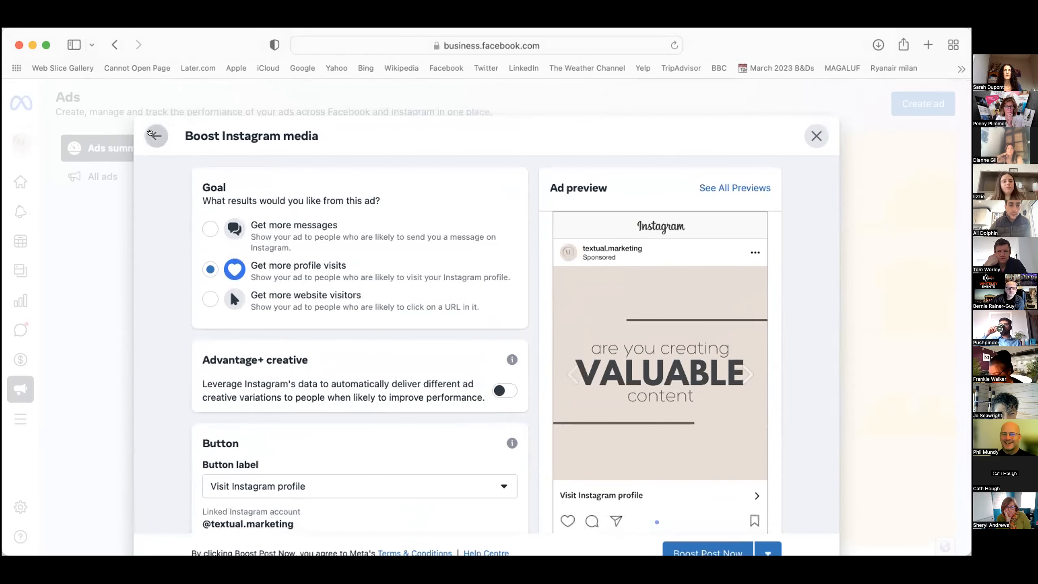
# Leave the Instagram boost and start a new ad with the Promote your Page goal.
pyautogui.click(150, 133)
pyautogui.click(155, 135)
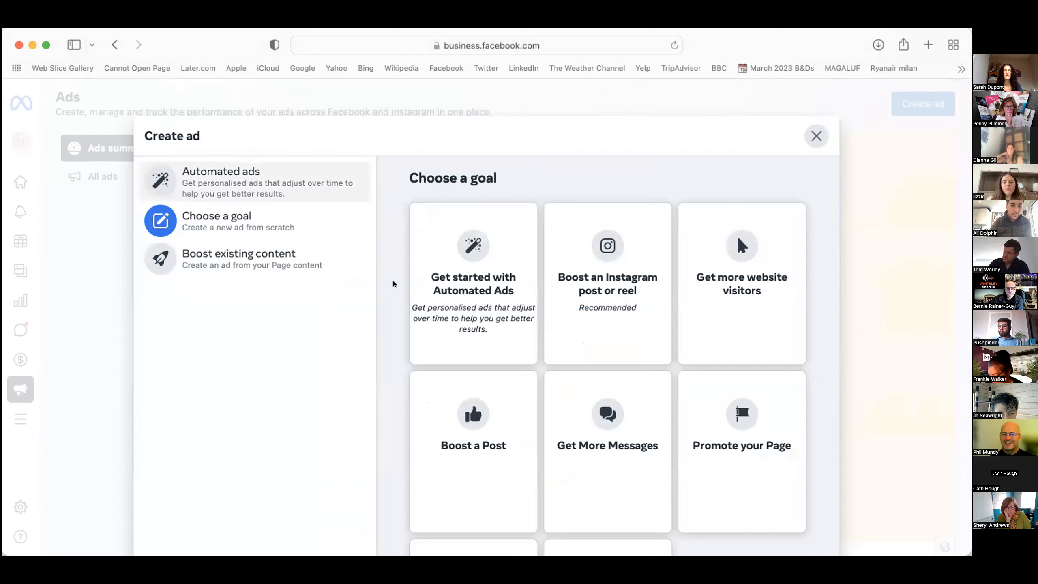
pyautogui.scroll(-2, 408, 359)
pyautogui.scroll(-3, 655, 440)
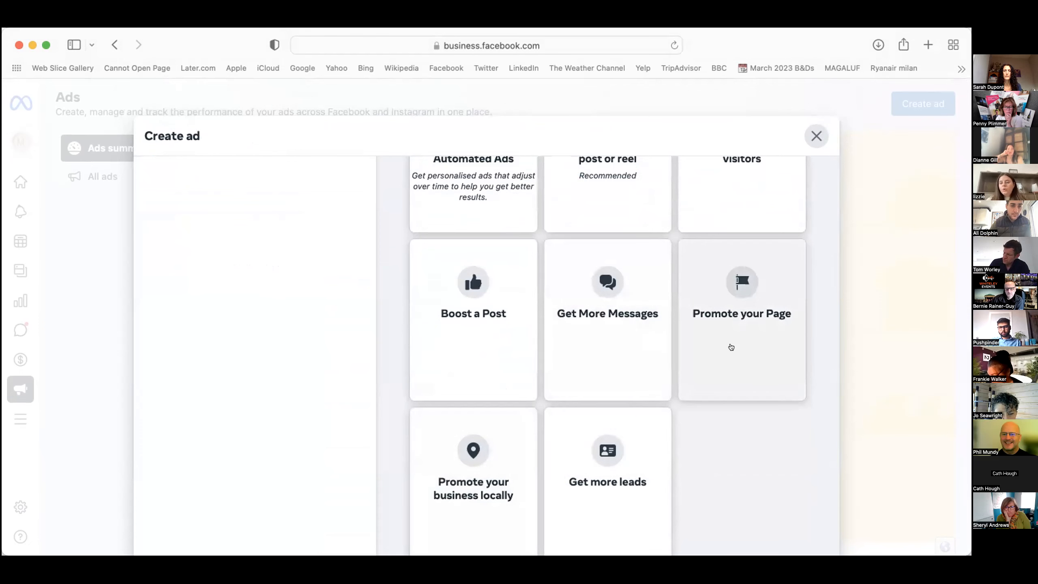
pyautogui.click(731, 347)
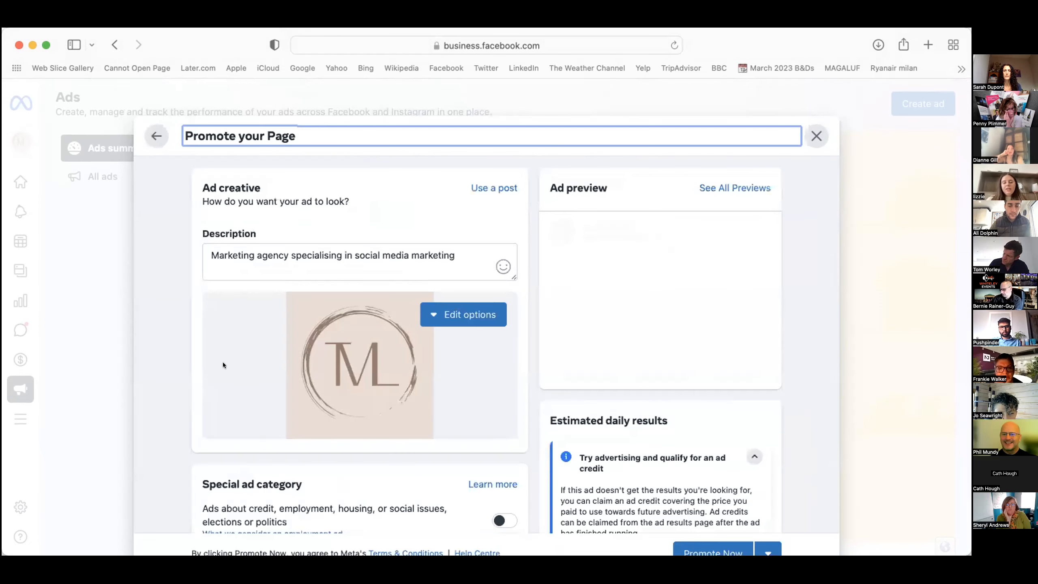
# Review the Page promotion's ad preview, special ad category, audience details and schedule.
pyautogui.scroll(-2, 450, 301)
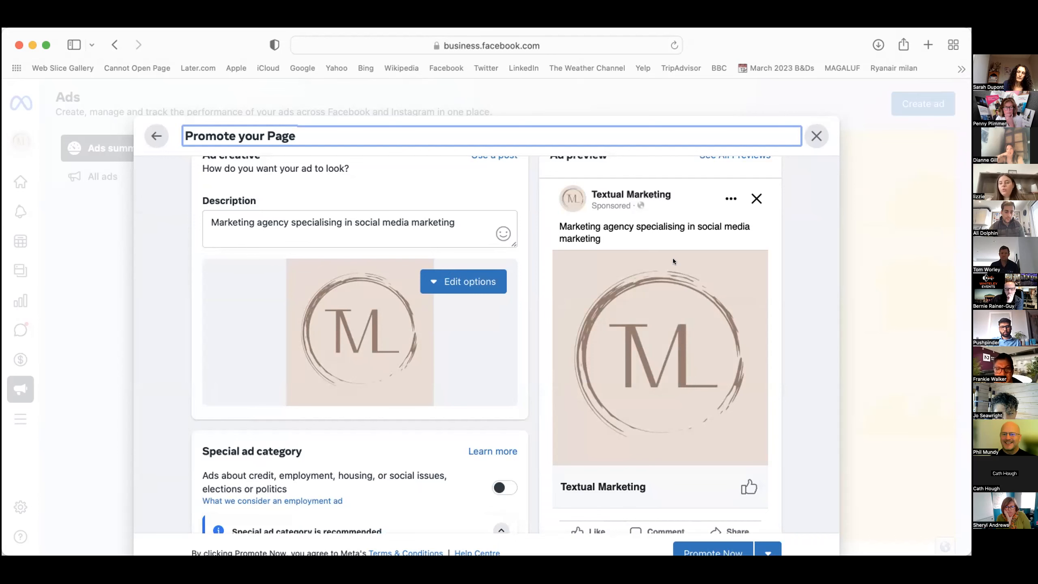
pyautogui.scroll(-10, 480, 313)
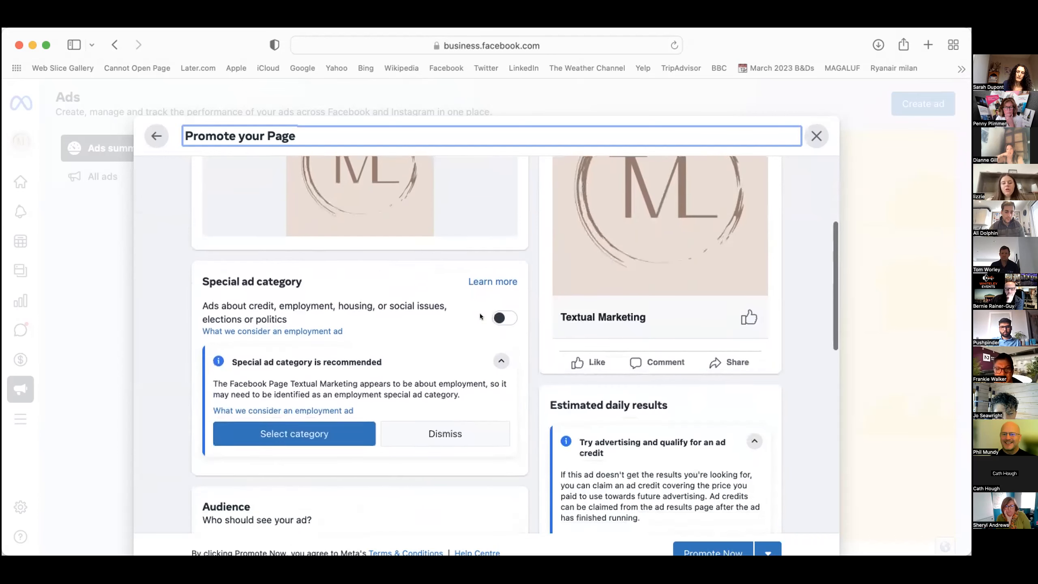
pyautogui.scroll(-8, 492, 253)
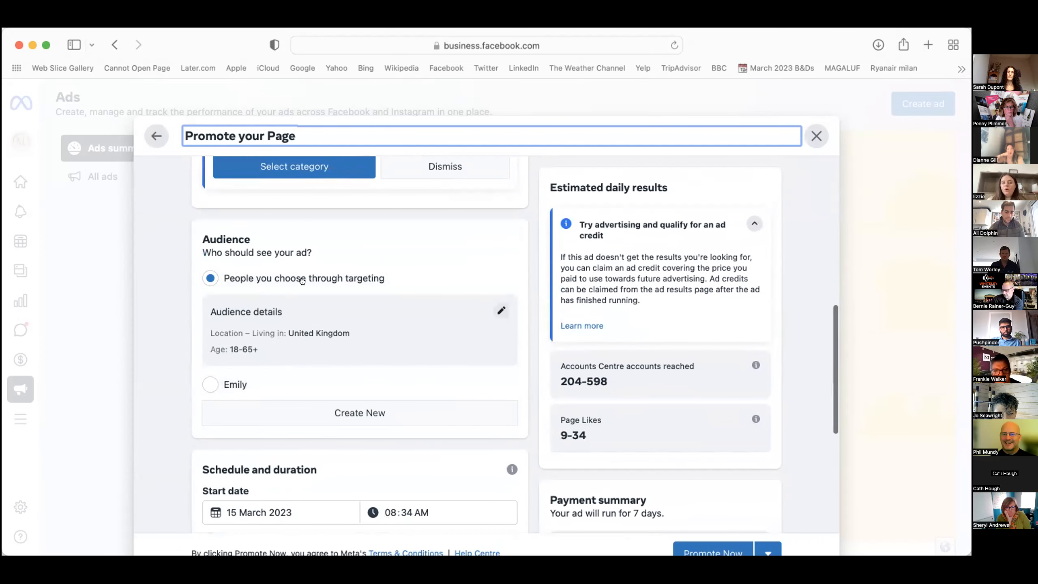
pyautogui.scroll(-4, 289, 324)
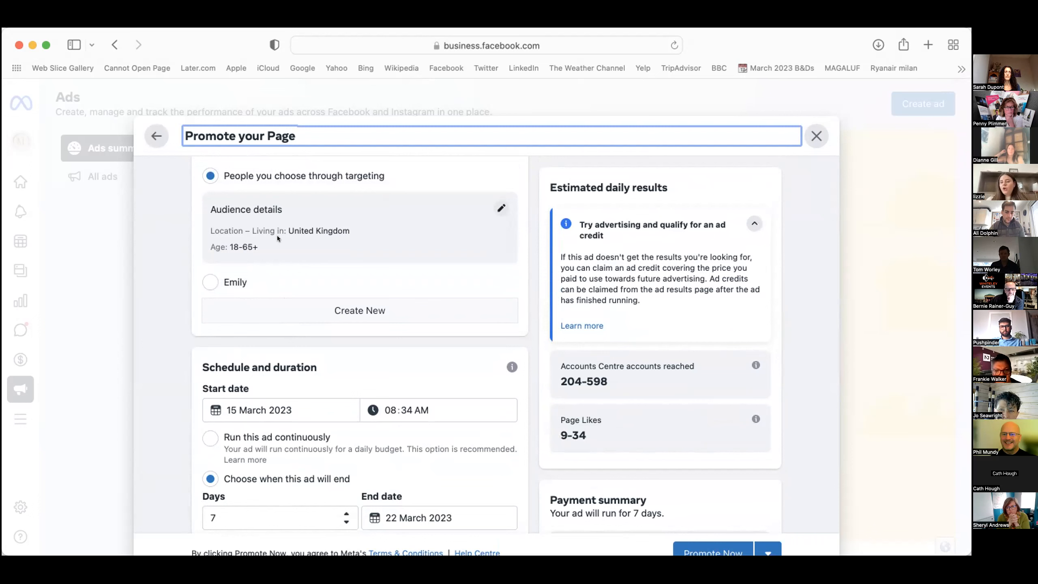
pyautogui.scroll(-6, 272, 410)
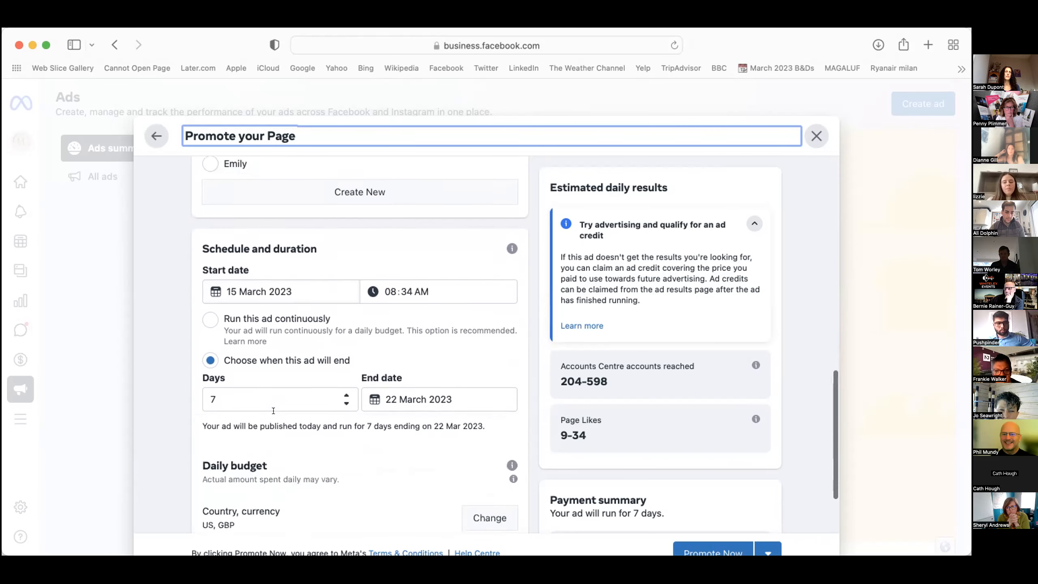
pyautogui.scroll(5, 293, 286)
pyautogui.scroll(8, 294, 289)
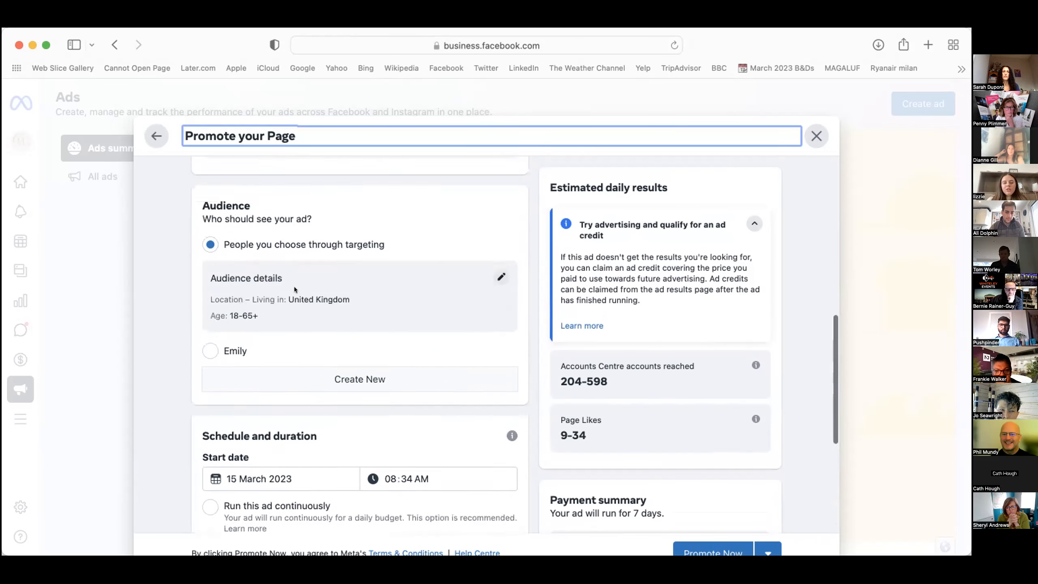
# Check the Page promotion's daily budget and payment summary, and look over its creative and audience settings again.
pyautogui.scroll(-8, 280, 336)
pyautogui.scroll(-5, 280, 336)
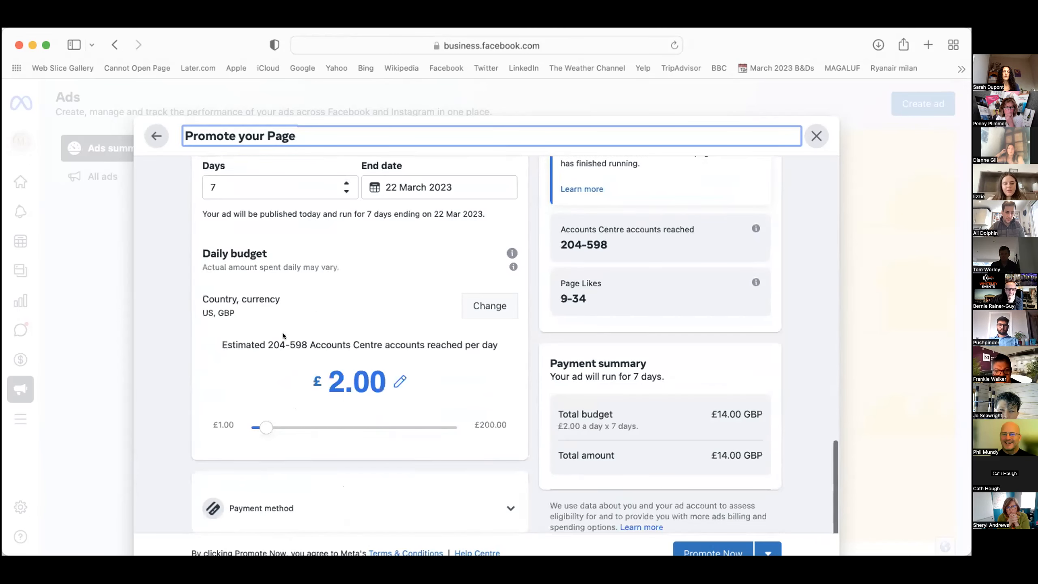
pyautogui.scroll(10, 283, 333)
pyautogui.scroll(10, 282, 333)
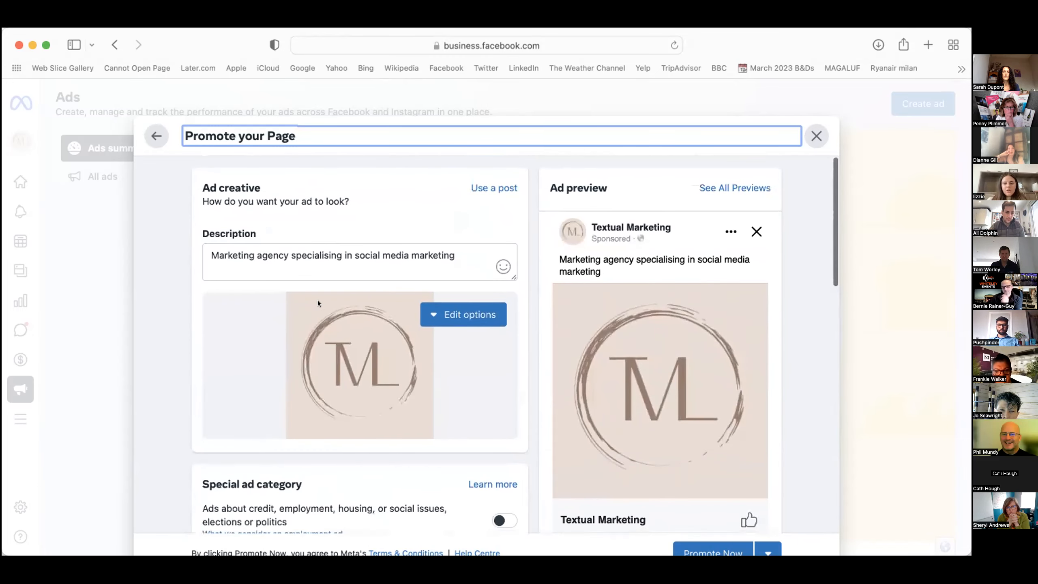
pyautogui.scroll(-10, 319, 303)
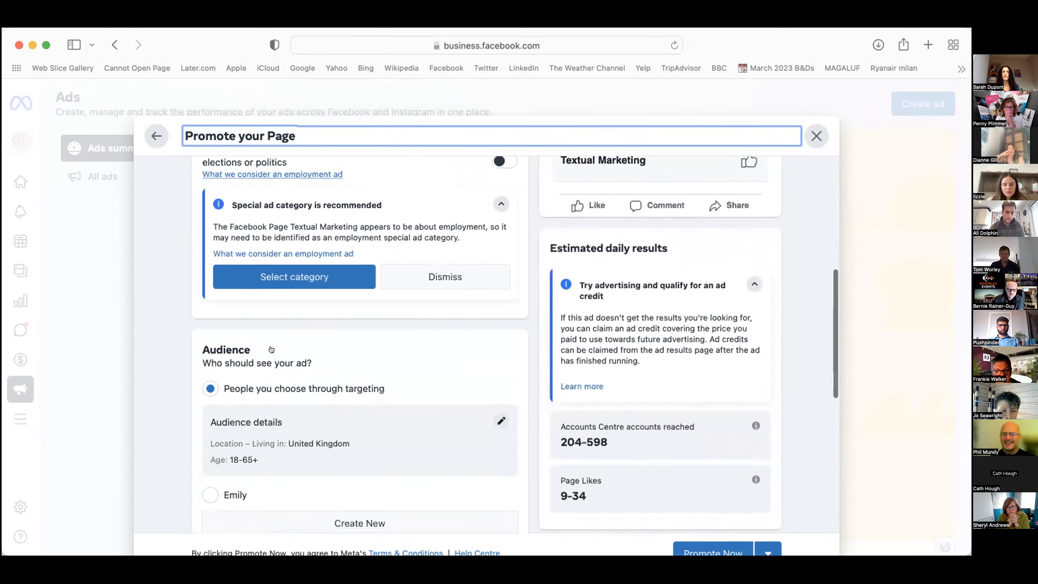
pyautogui.scroll(-10, 271, 349)
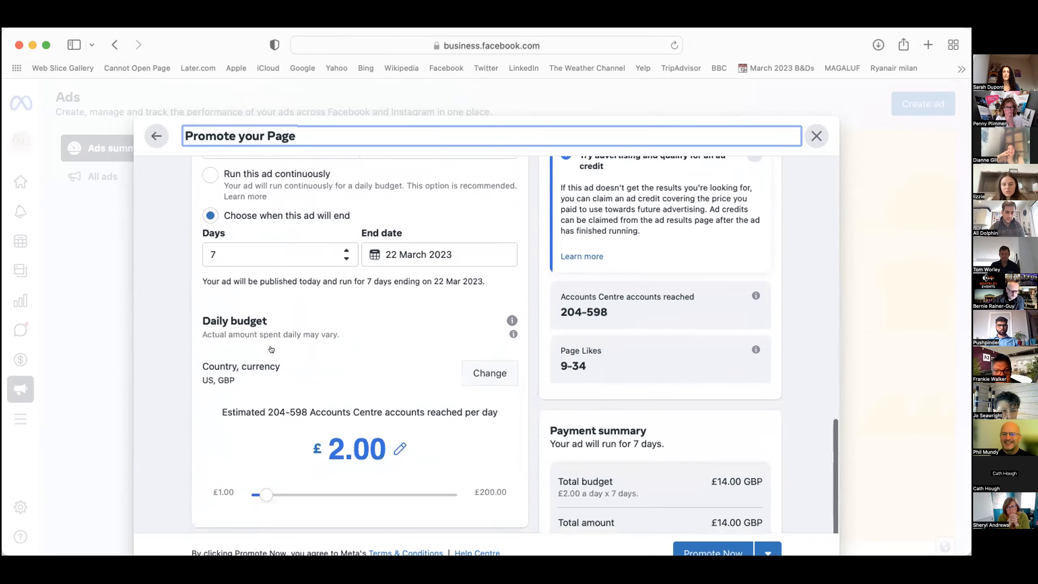
pyautogui.scroll(5, 271, 349)
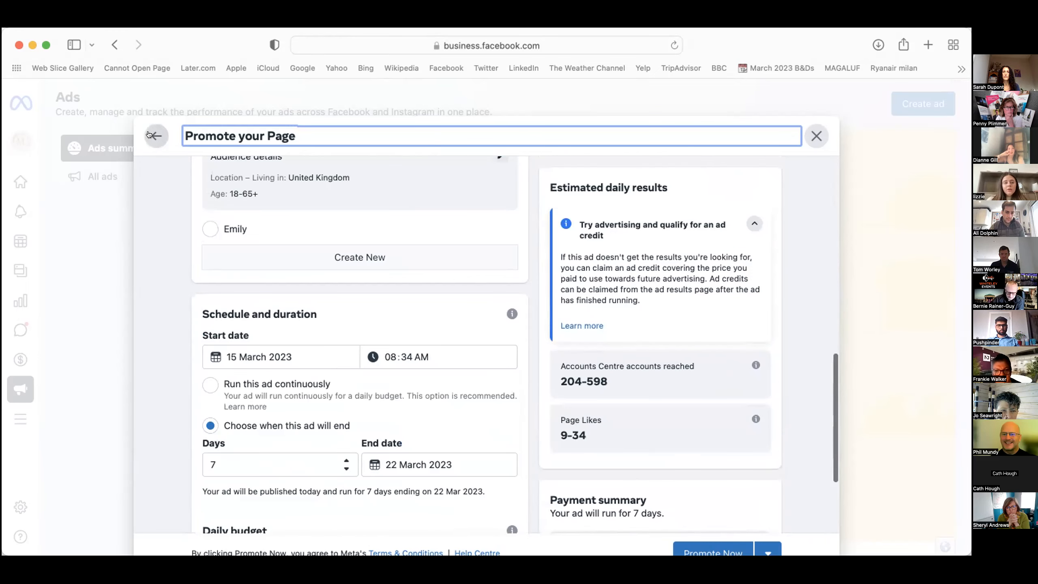
# Leave the Page promotion and start an ad with the Promote your business locally goal.
pyautogui.click(149, 135)
pyautogui.scroll(-5, 742, 402)
pyautogui.click(476, 430)
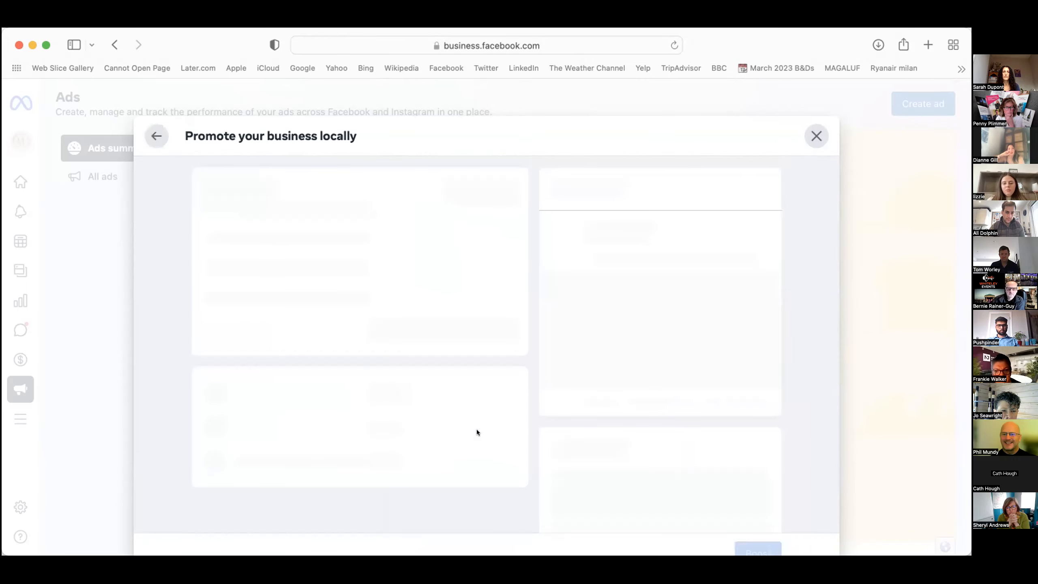
# Examine the local ad's map radius, gender and age targeting, and the estimated Accounts Centre accounts reached.
pyautogui.scroll(-8, 476, 431)
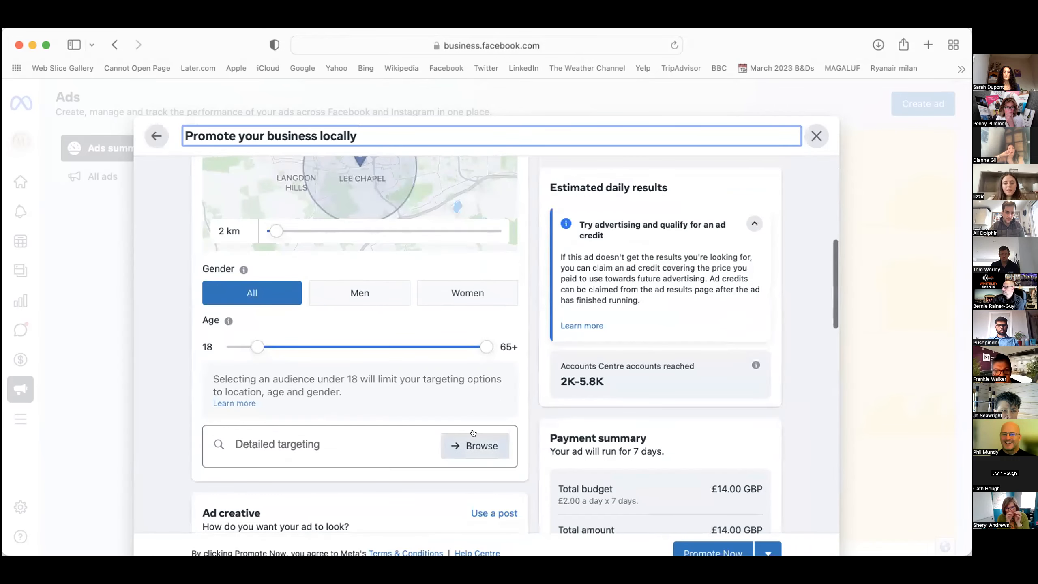
pyautogui.scroll(3, 373, 309)
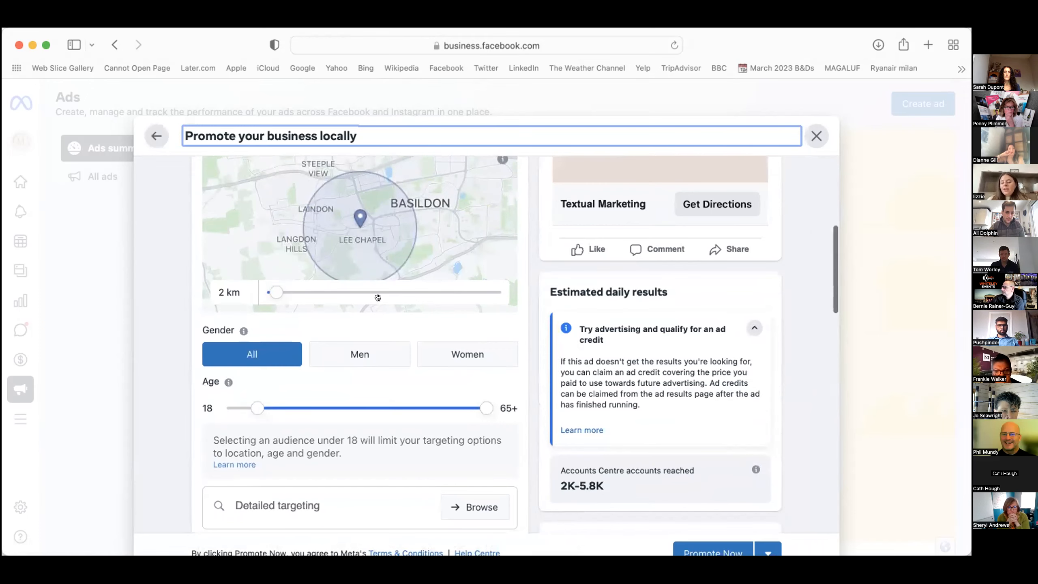
pyautogui.scroll(-3, 378, 297)
pyautogui.scroll(3, 399, 240)
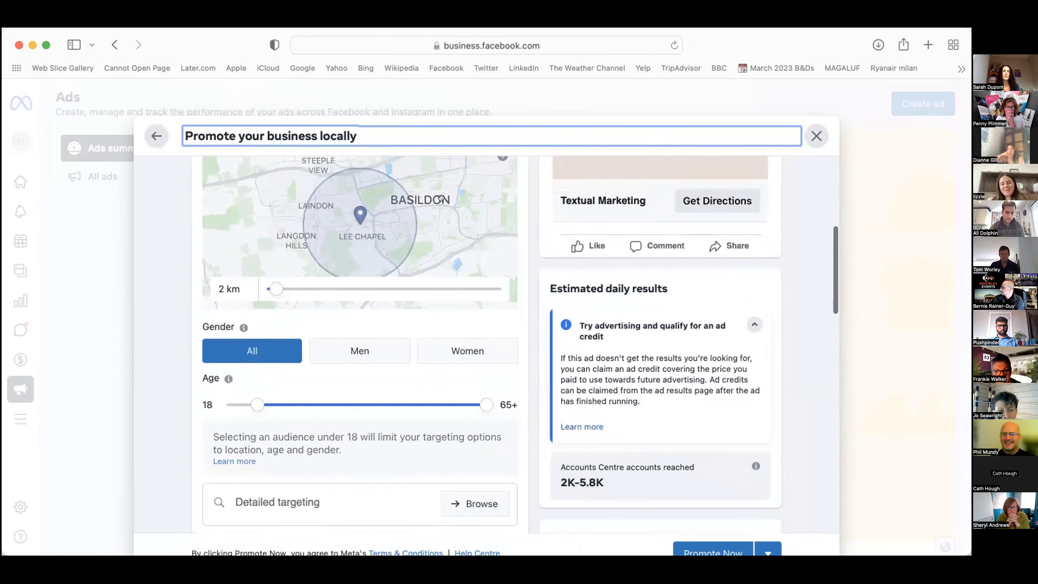
pyautogui.scroll(-3, 514, 320)
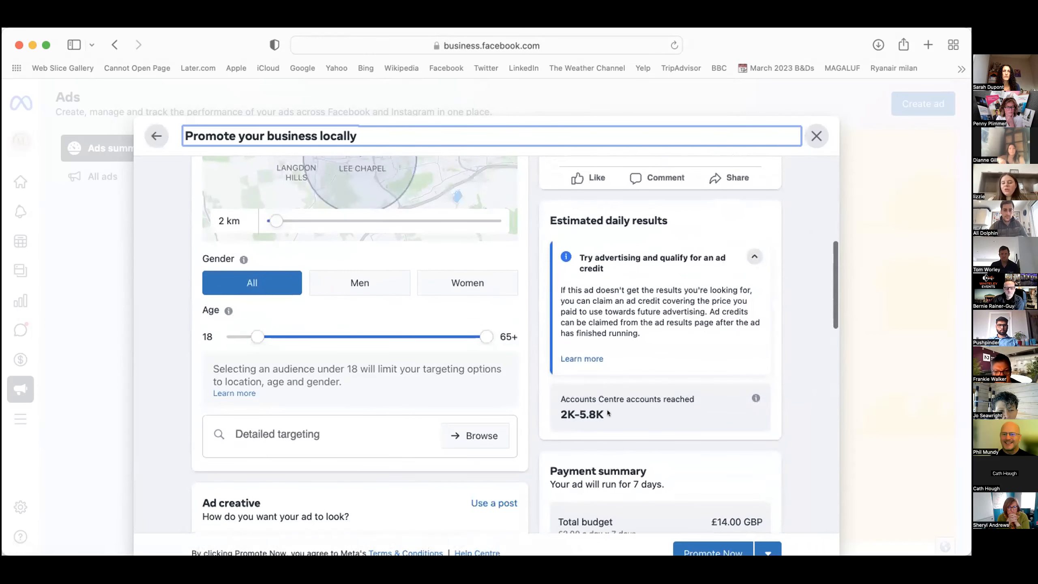
pyautogui.moveTo(606, 410); pyautogui.dragTo(554, 410)
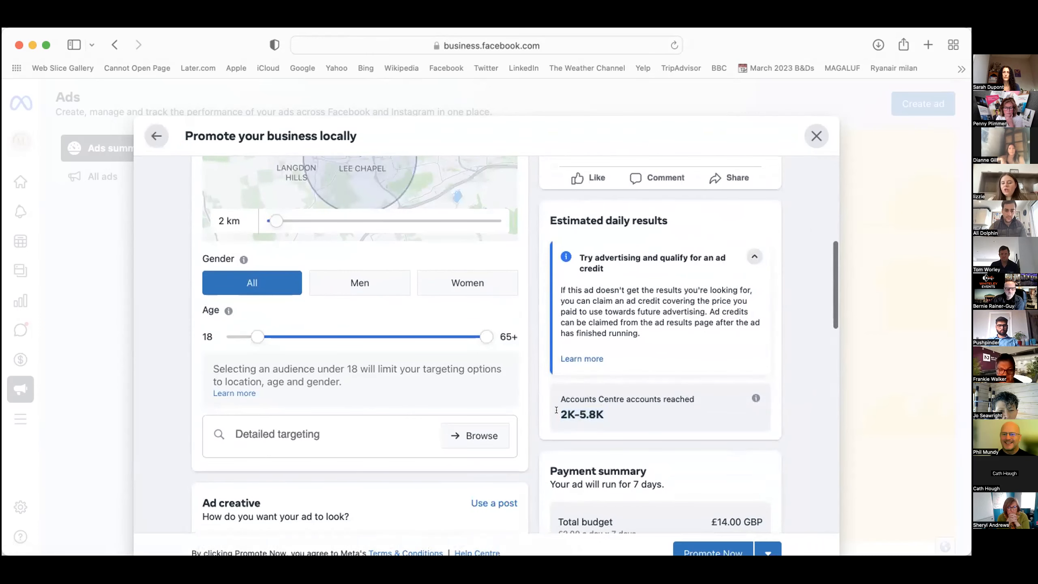
pyautogui.tripleClick(607, 409)
pyautogui.click(607, 409)
# Review the local ad's creative, schedule, daily budget, button label and address.
pyautogui.scroll(-15, 501, 399)
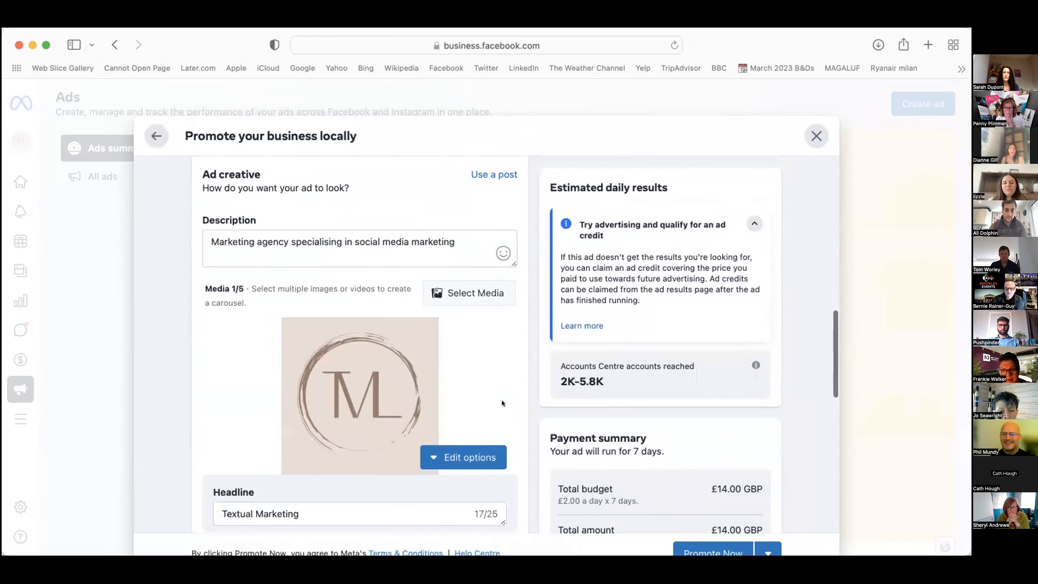
pyautogui.scroll(-10, 445, 391)
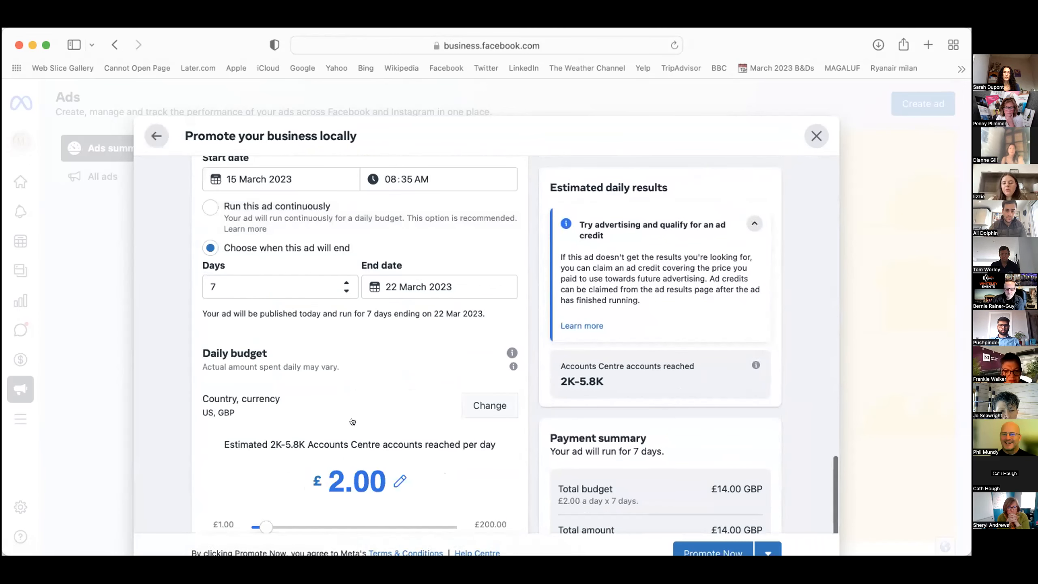
pyautogui.scroll(10, 446, 398)
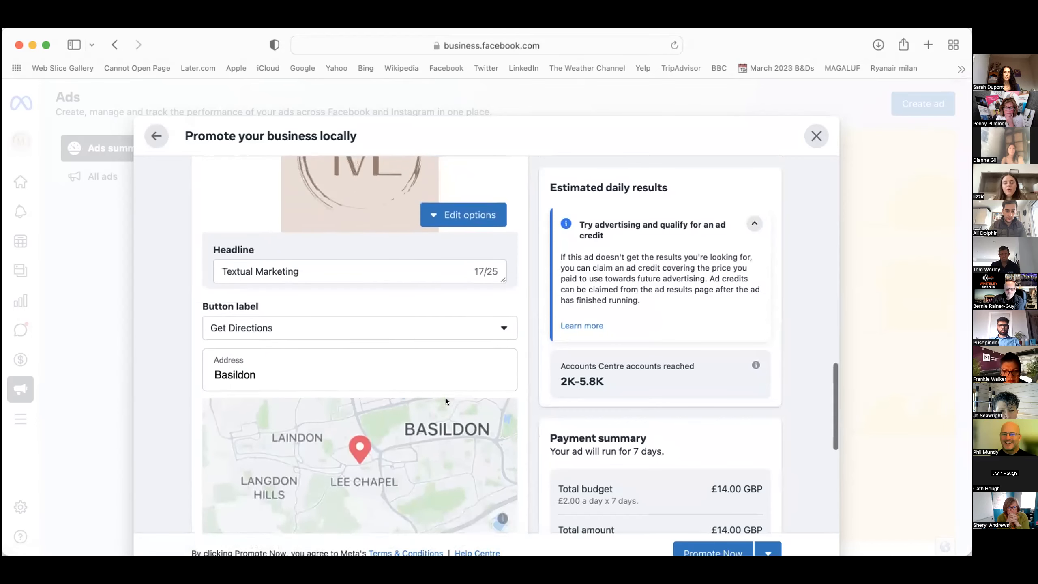
# Add the interests Marketing (business and finance) and Social media (online media) to the local ad's detailed targeting and check the estimated reach.
pyautogui.scroll(5, 397, 389)
pyautogui.click(360, 257)
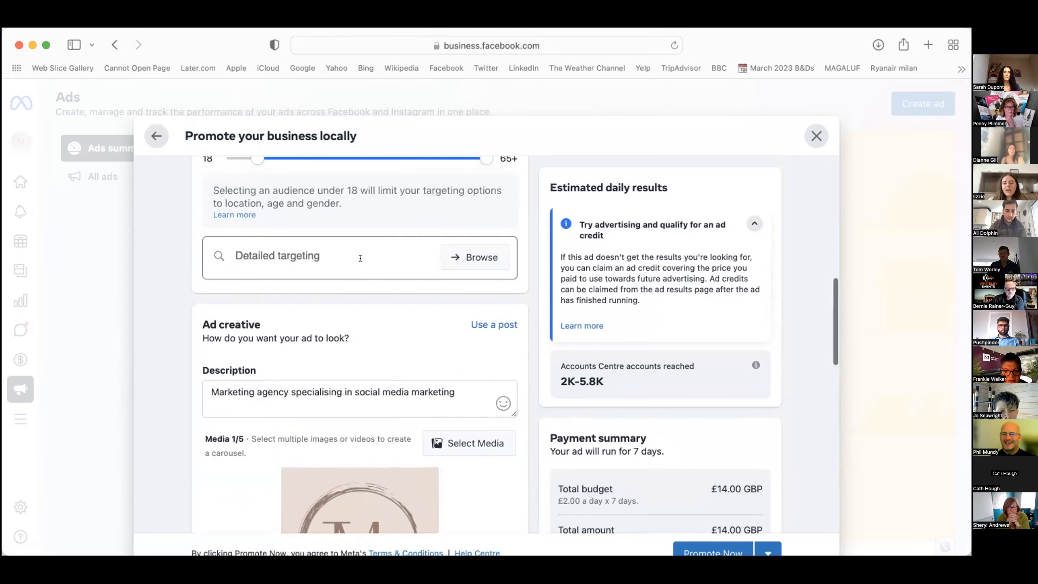
pyautogui.write('marketing')
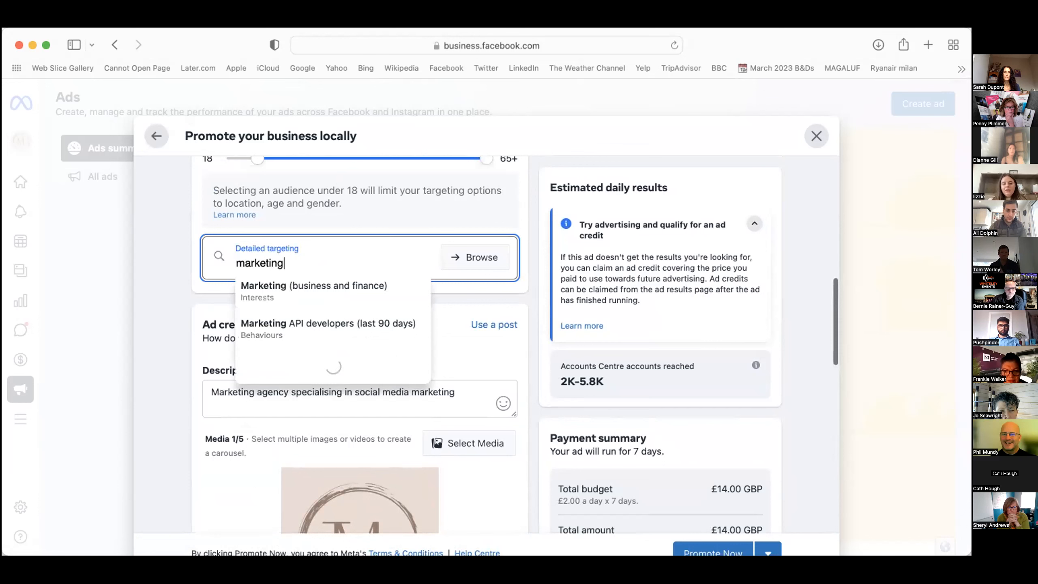
pyautogui.click(398, 285)
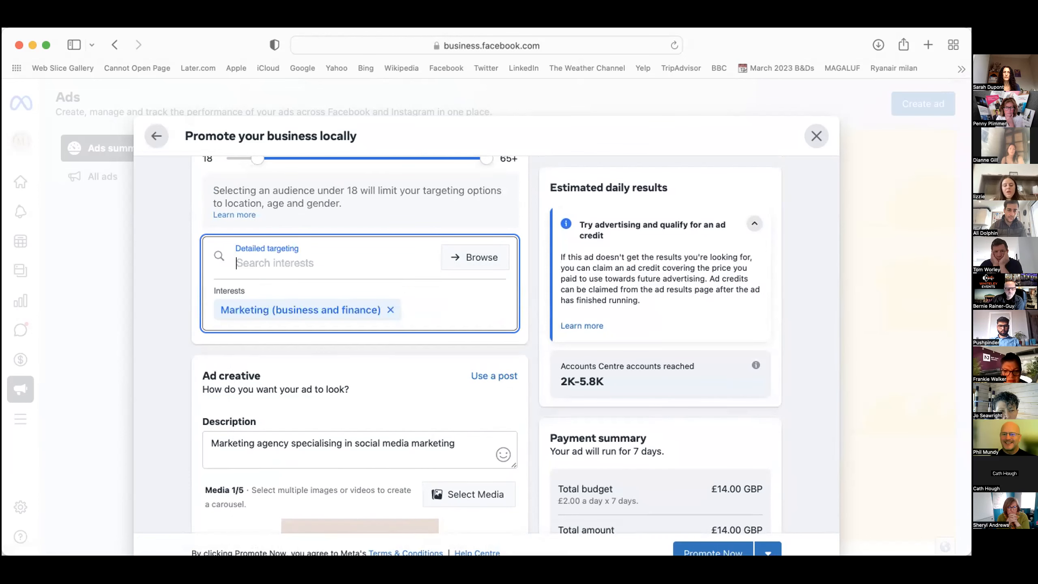
pyautogui.write('social media')
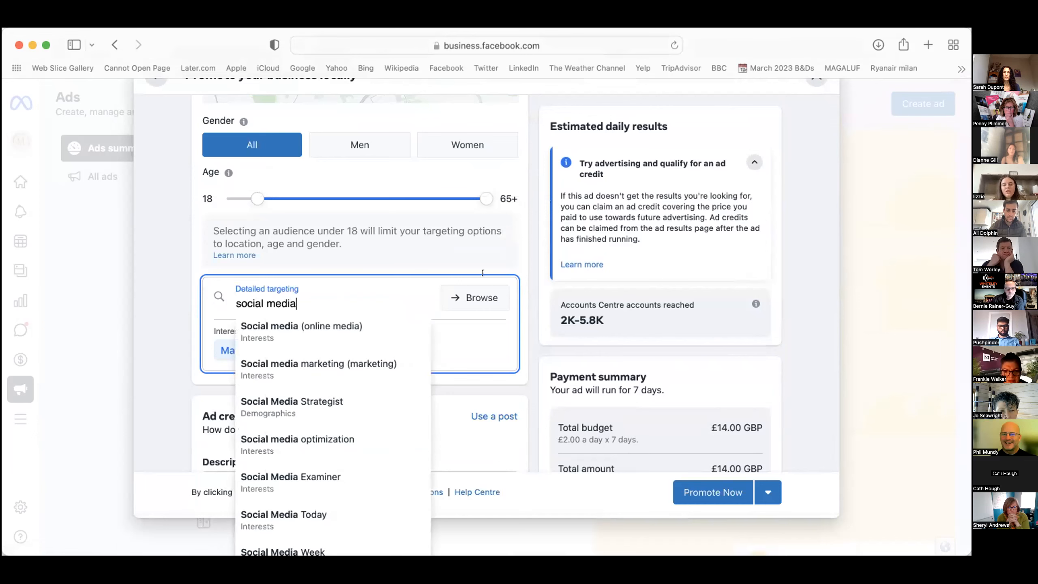
pyautogui.click(476, 298)
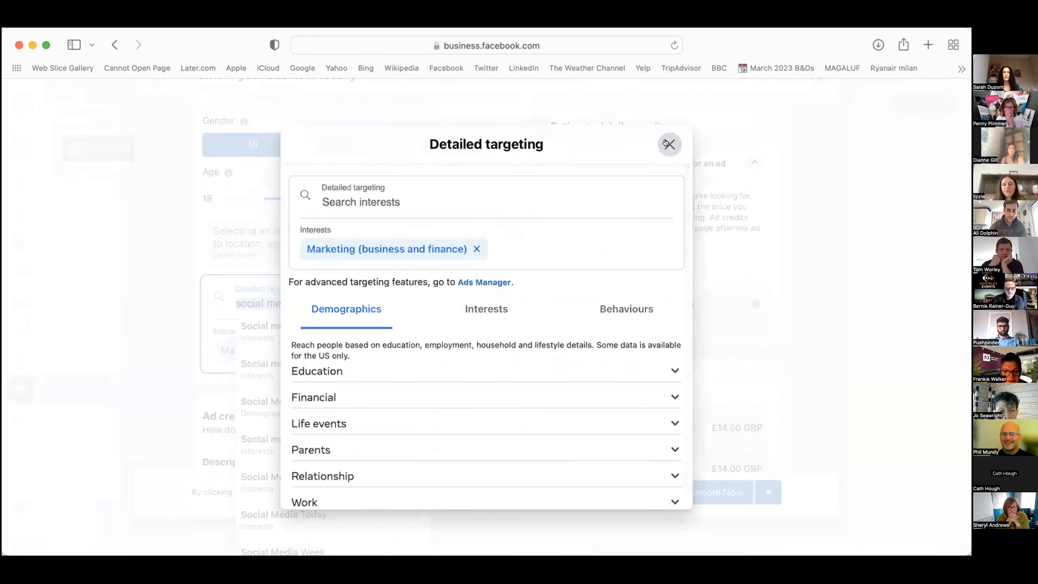
pyautogui.click(670, 144)
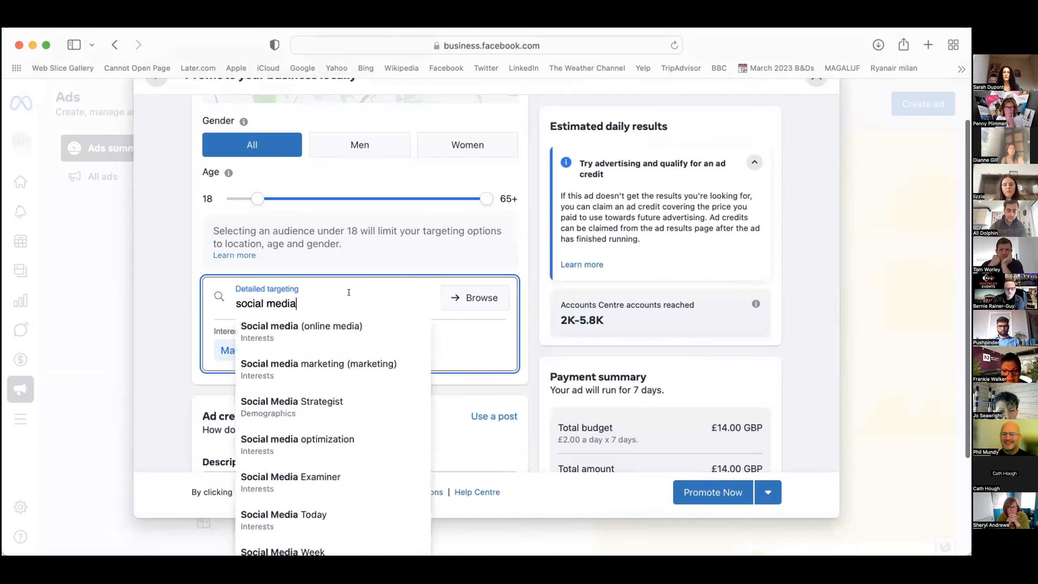
pyautogui.click(318, 333)
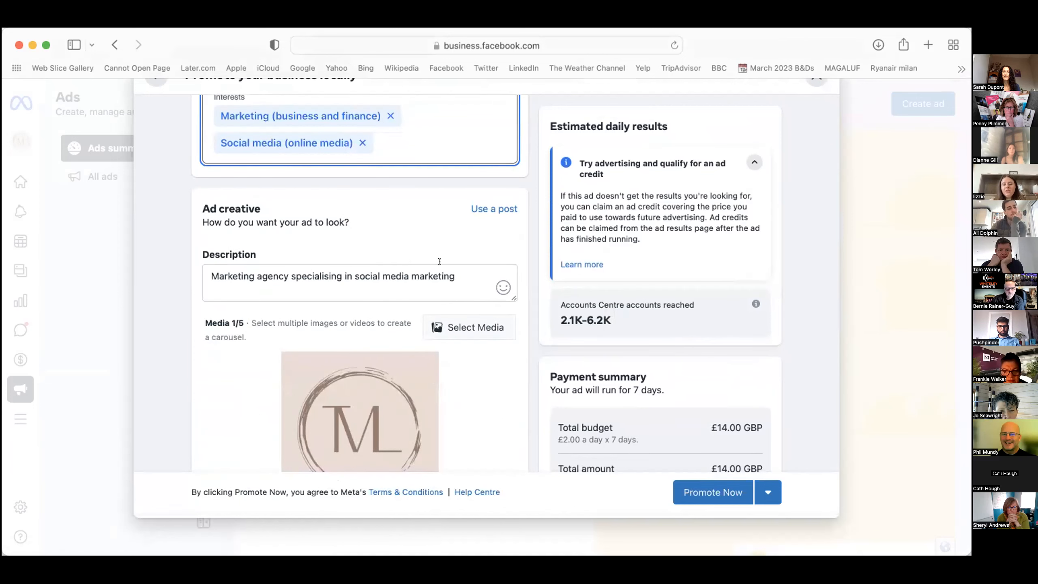
pyautogui.scroll(3, 379, 195)
pyautogui.scroll(1, 438, 151)
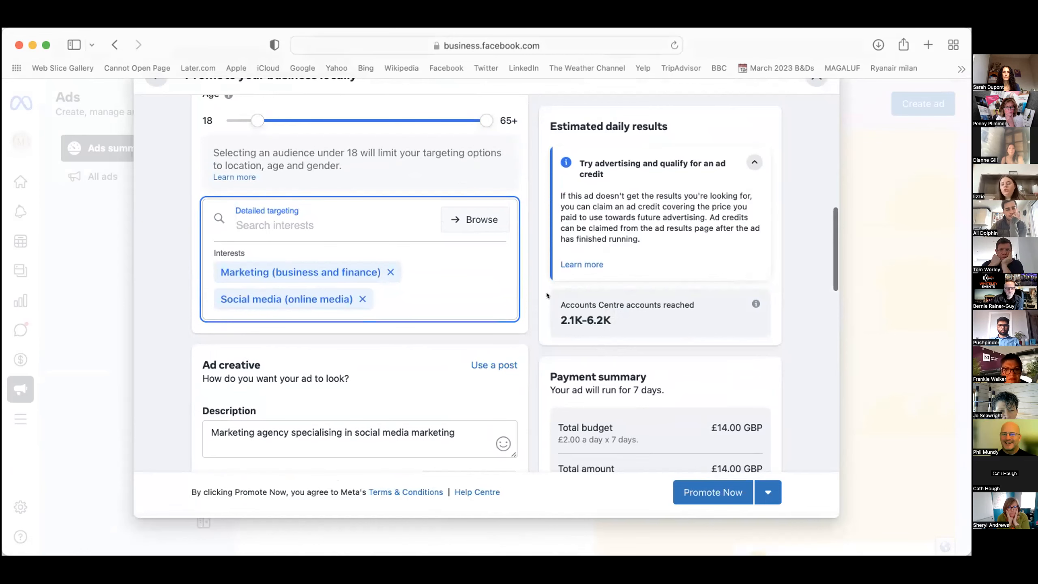
# Leave the local promotion without publishing and close ad creation to return to the Ads summary.
pyautogui.scroll(10, 546, 292)
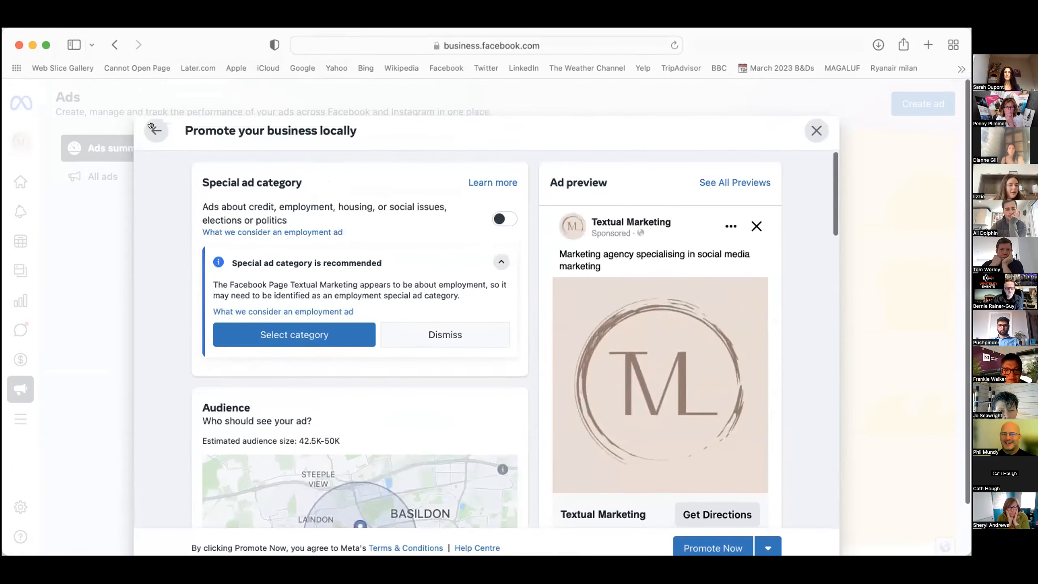
pyautogui.click(151, 125)
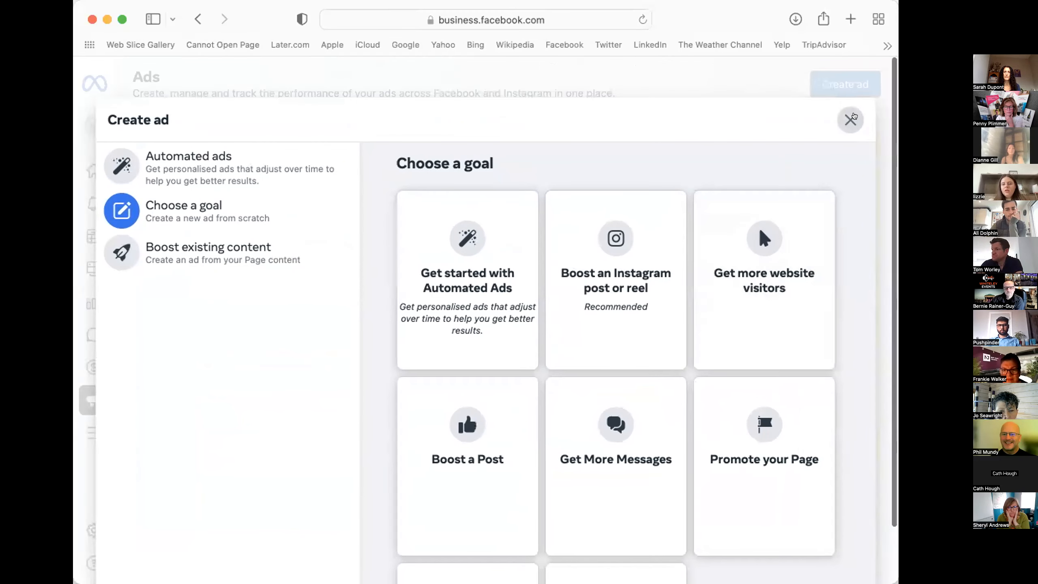
pyautogui.click(816, 136)
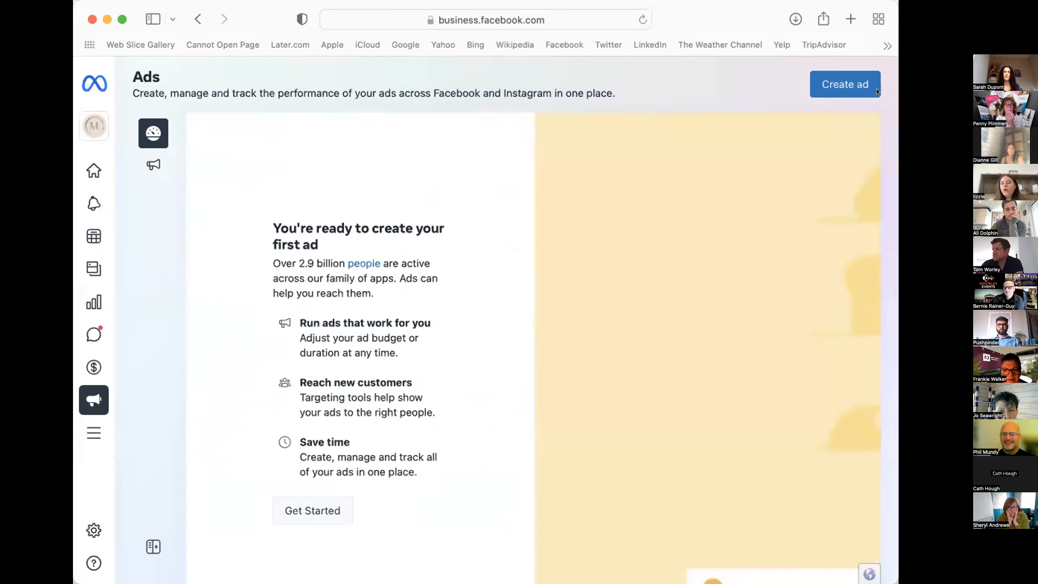
pyautogui.moveTo(894, 80); pyautogui.dragTo(967, 73)
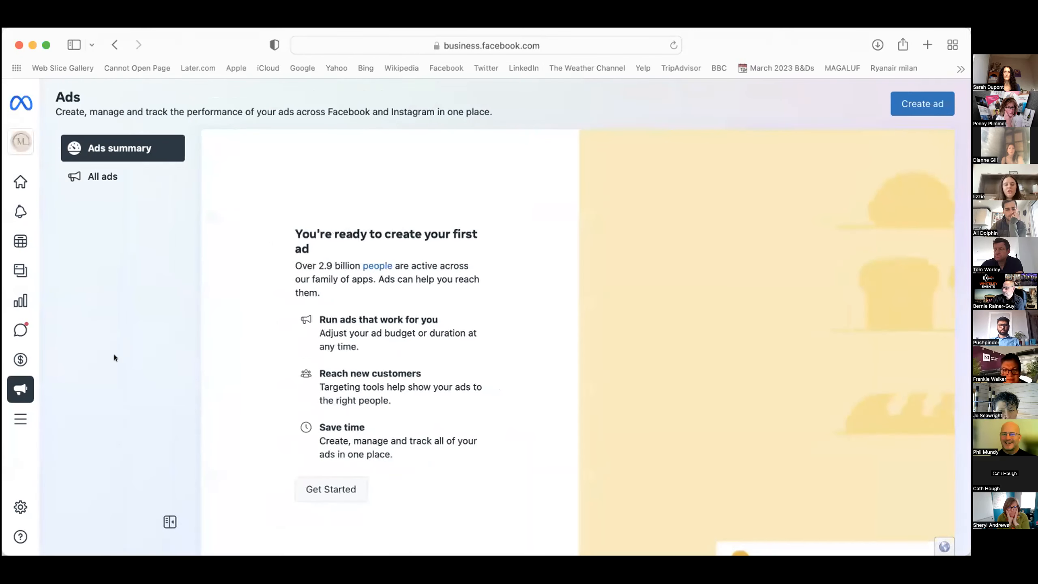
# Open Monetisation and examine the follower eligibility requirement for Subscriptions.
pyautogui.moveTo(33, 357)
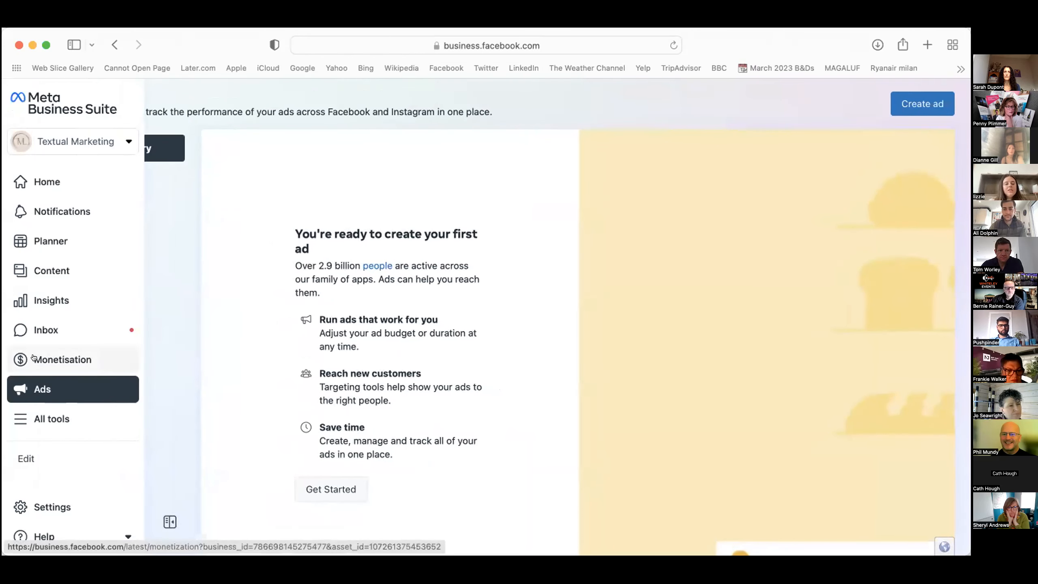
pyautogui.click(47, 356)
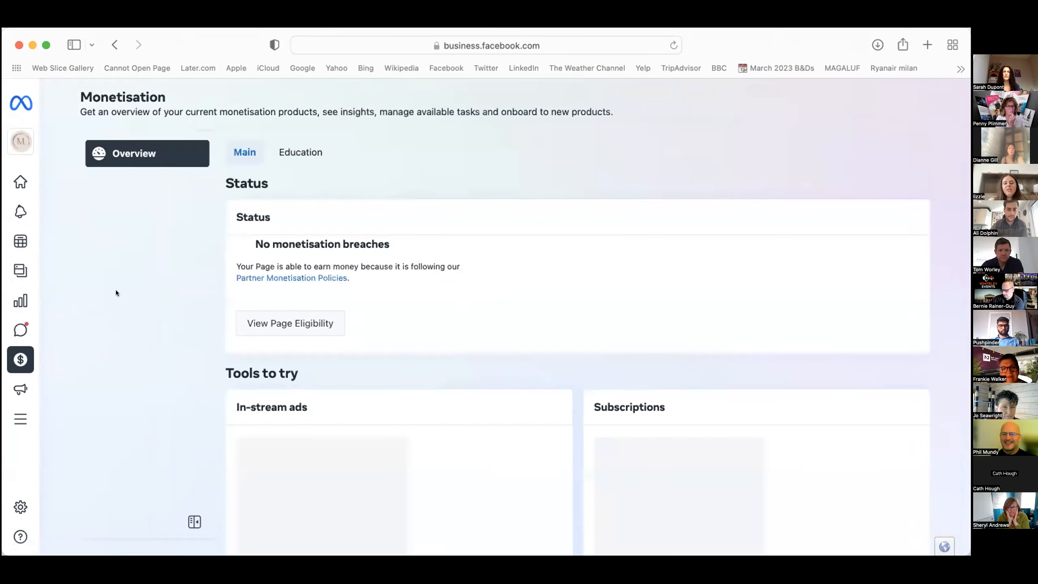
pyautogui.scroll(-5, 116, 292)
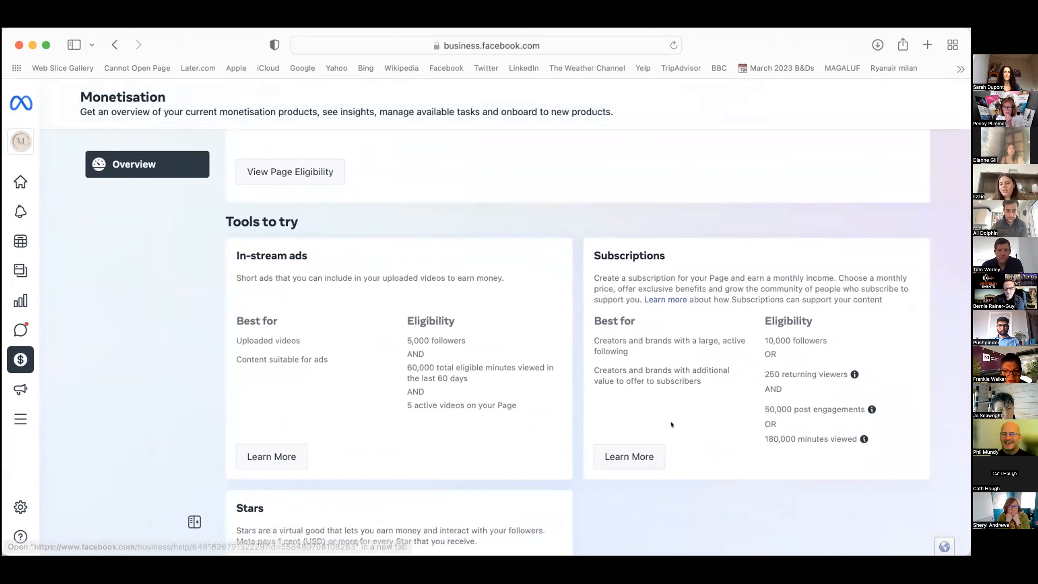
pyautogui.moveTo(763, 341); pyautogui.dragTo(827, 340)
pyautogui.click(717, 314)
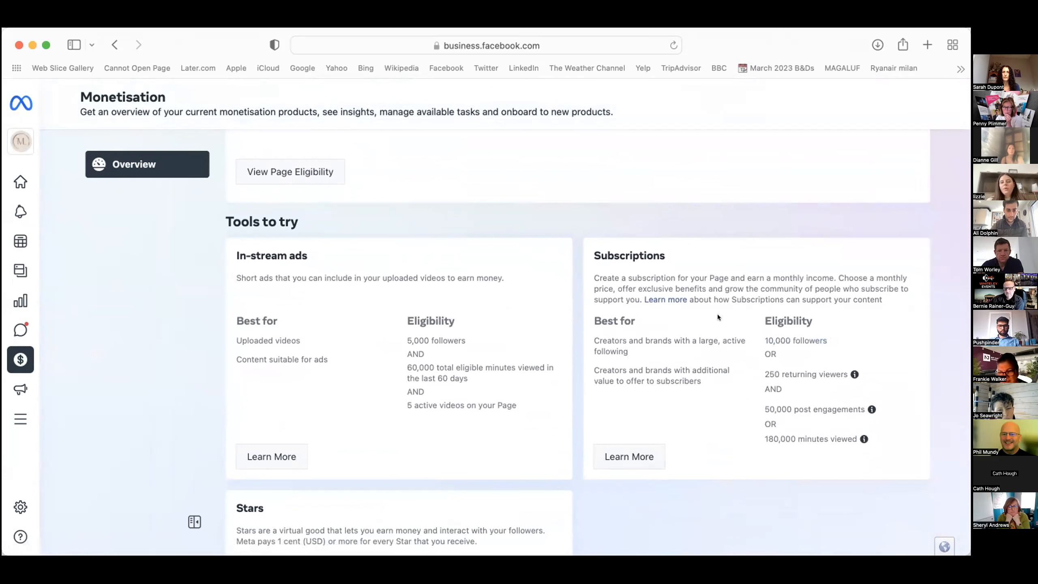
# Read the In-stream ads description and its eligibility requirements among the monetisation tools to try.
pyautogui.scroll(-3, 513, 389)
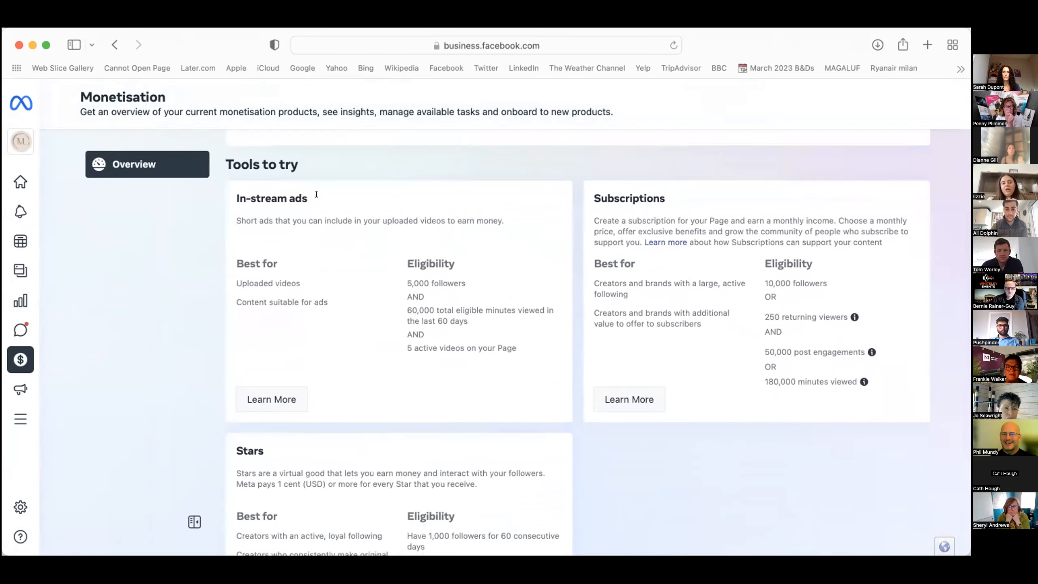
pyautogui.moveTo(311, 198); pyautogui.dragTo(223, 196)
pyautogui.click(328, 278)
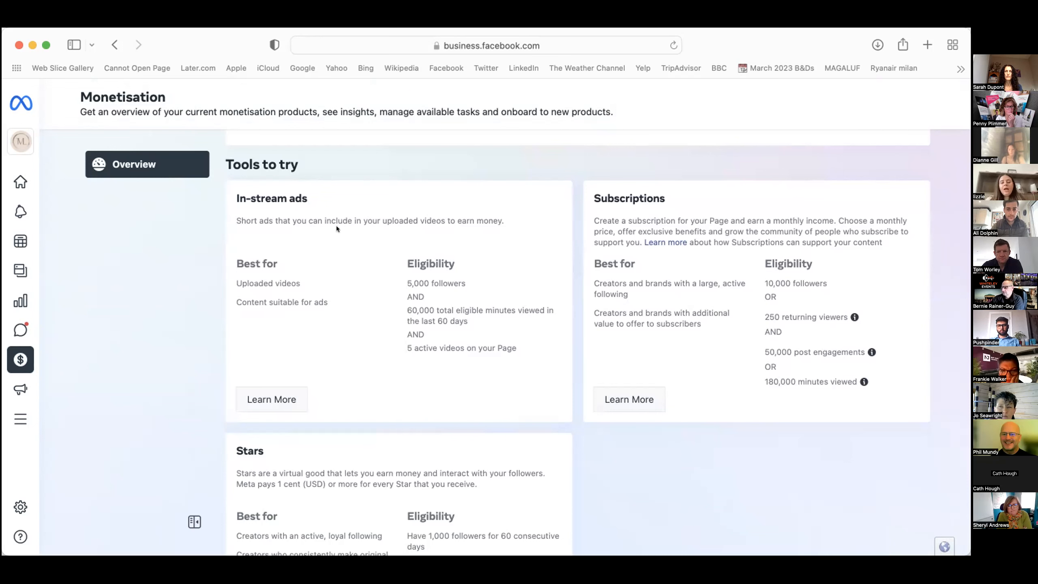
pyautogui.moveTo(237, 221); pyautogui.dragTo(459, 220)
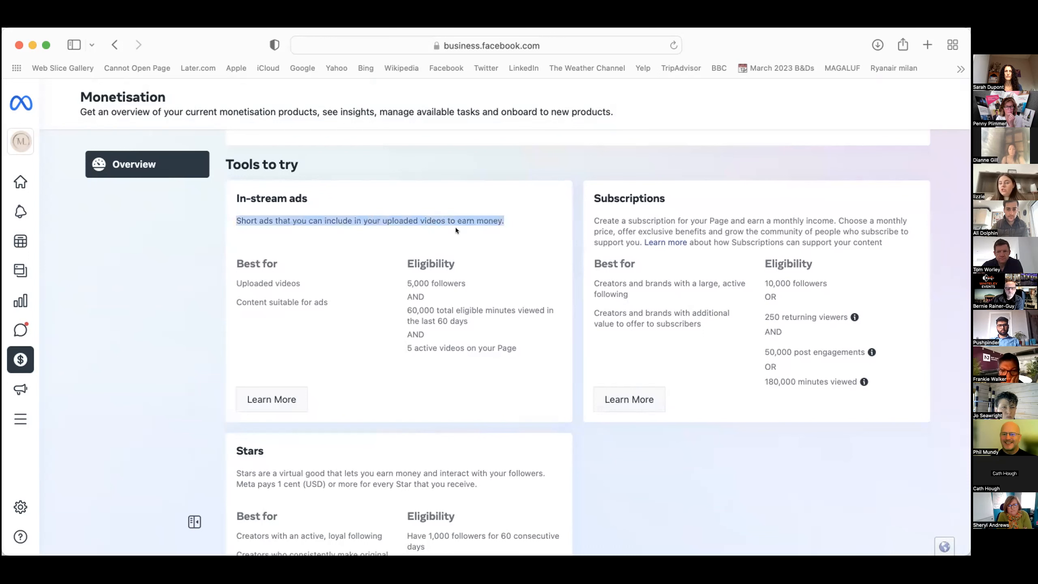
pyautogui.click(456, 229)
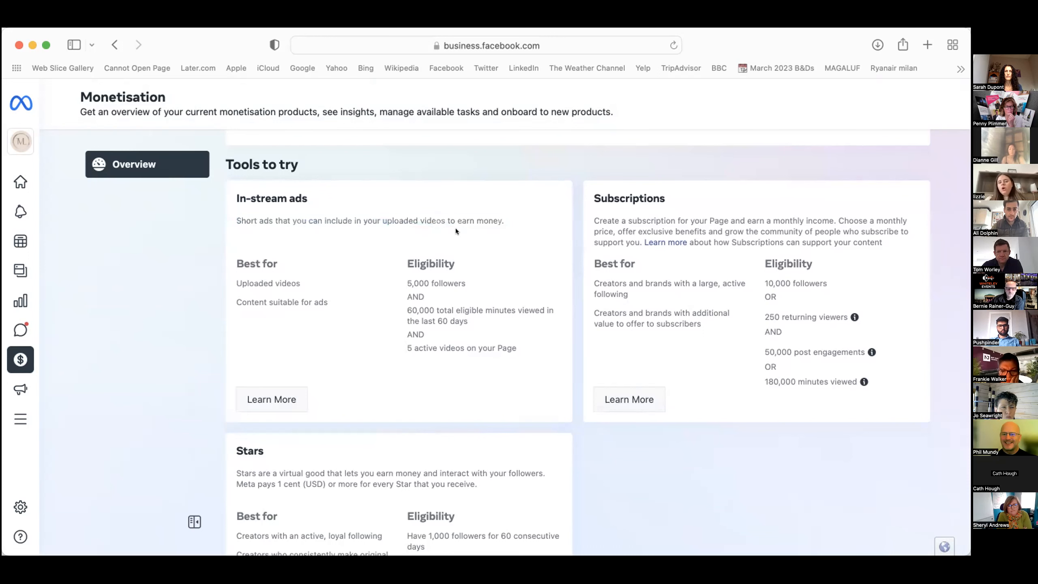
# Review how the Stars monetisation tool earns money and who is eligible for it.
pyautogui.scroll(-1, 456, 228)
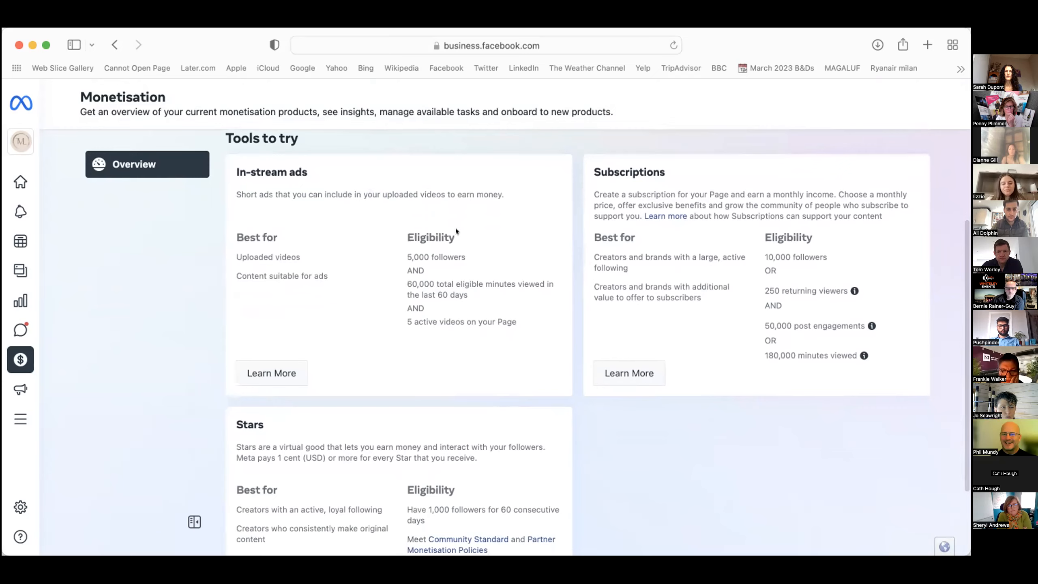
pyautogui.scroll(-3, 455, 229)
pyautogui.moveTo(234, 347); pyautogui.dragTo(266, 348)
pyautogui.click(283, 352)
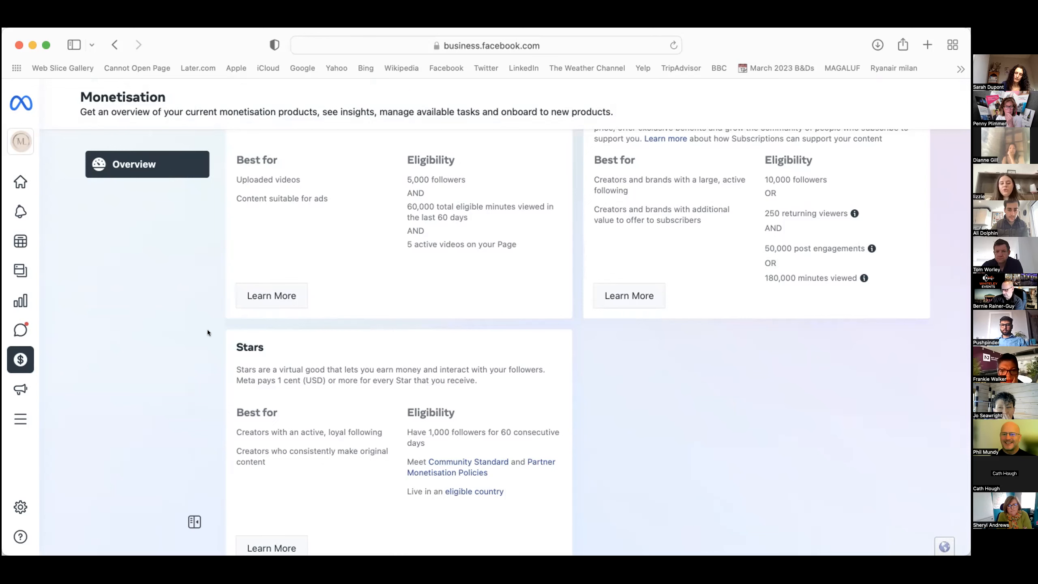
pyautogui.moveTo(233, 340); pyautogui.dragTo(328, 376)
# Read the Subscriptions description, highlighting the part about creating a subscription for the Page, and review who it suits.
pyautogui.scroll(5, 328, 377)
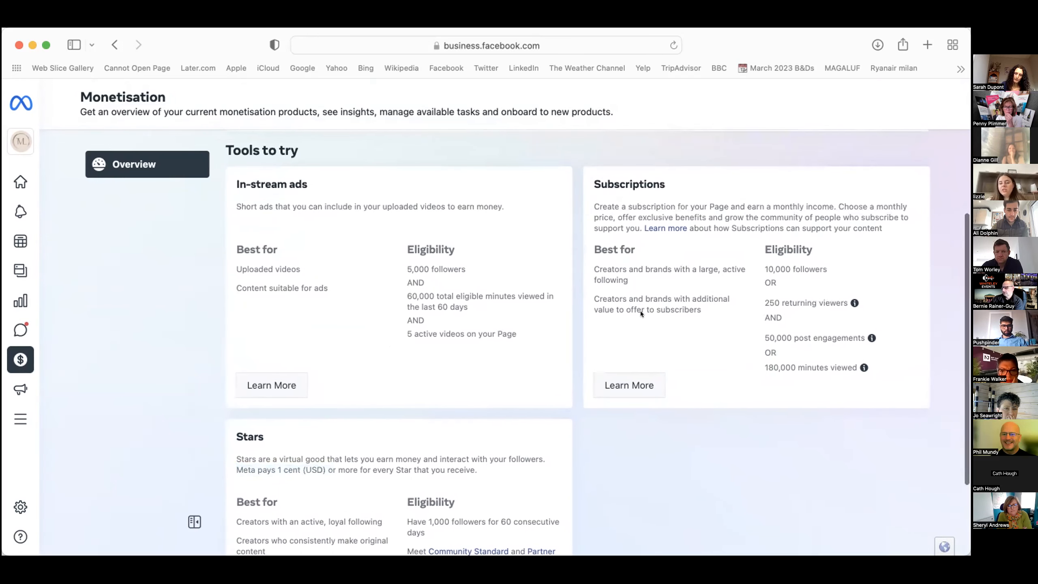
pyautogui.moveTo(627, 207); pyautogui.dragTo(674, 205)
pyautogui.click(683, 343)
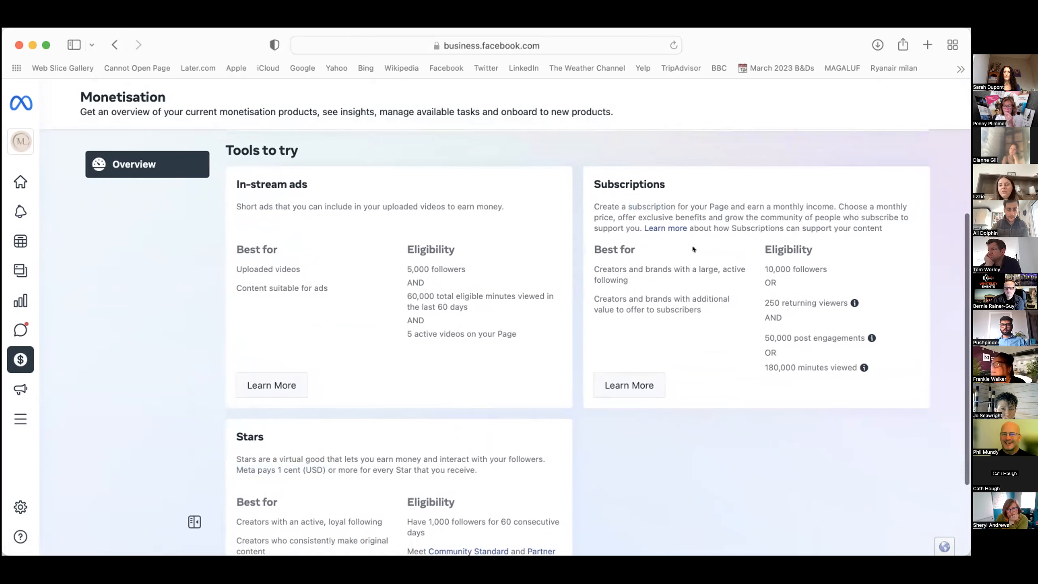
pyautogui.moveTo(664, 198); pyautogui.dragTo(725, 198)
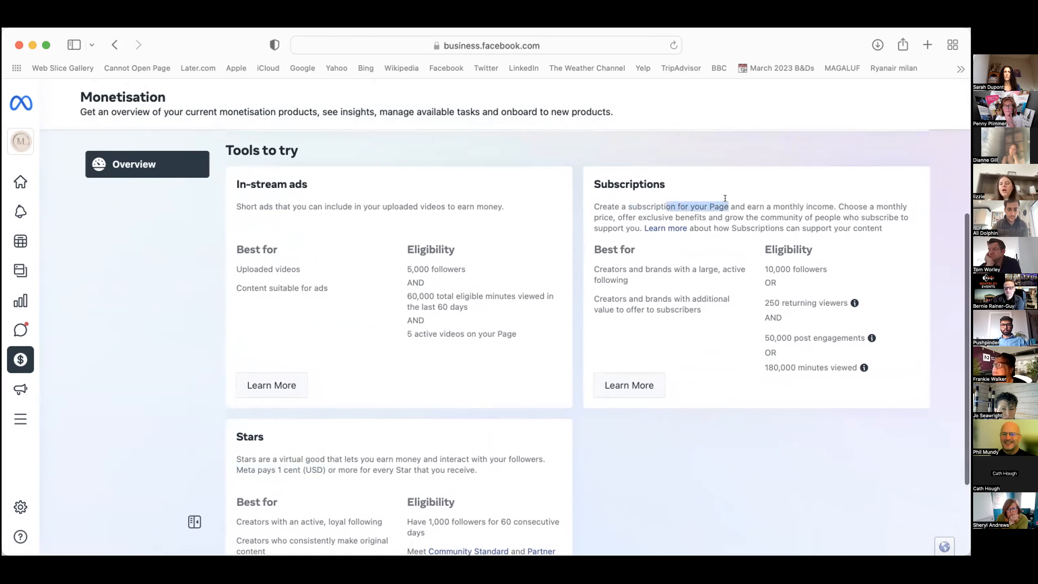
pyautogui.click(718, 256)
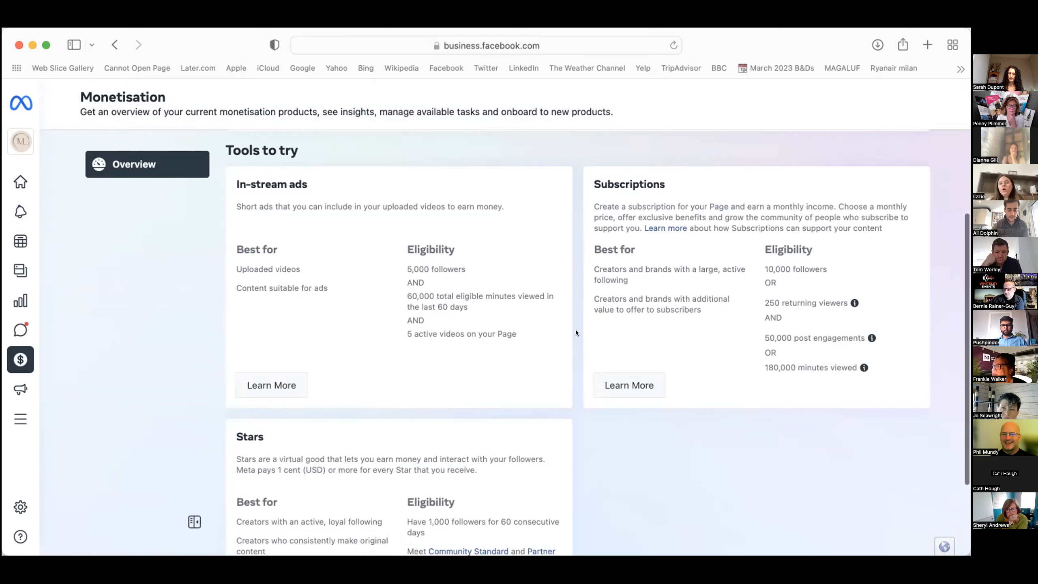
pyautogui.moveTo(671, 181); pyautogui.dragTo(593, 184)
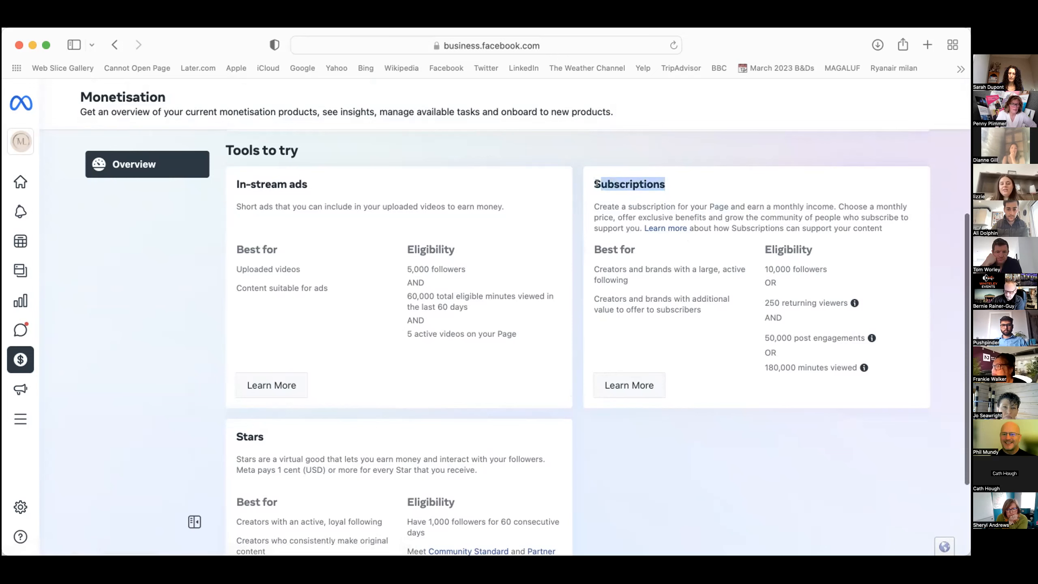
pyautogui.scroll(2, 591, 181)
pyautogui.click(556, 200)
# Look over the monetisation tools and Page status once more and return to the Home overview.
pyautogui.scroll(-5, 402, 427)
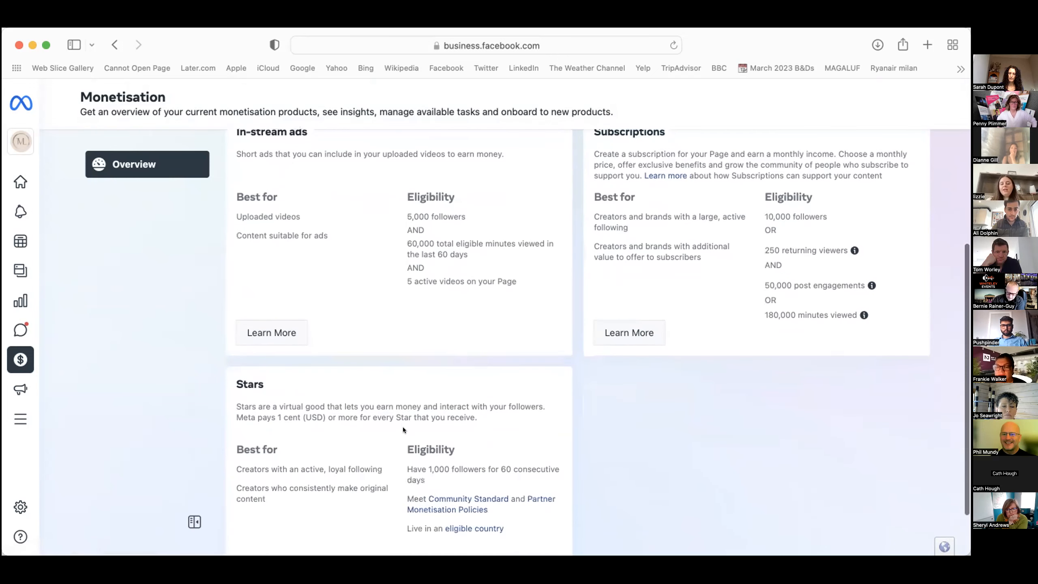
pyautogui.scroll(4, 402, 422)
pyautogui.scroll(6, 403, 425)
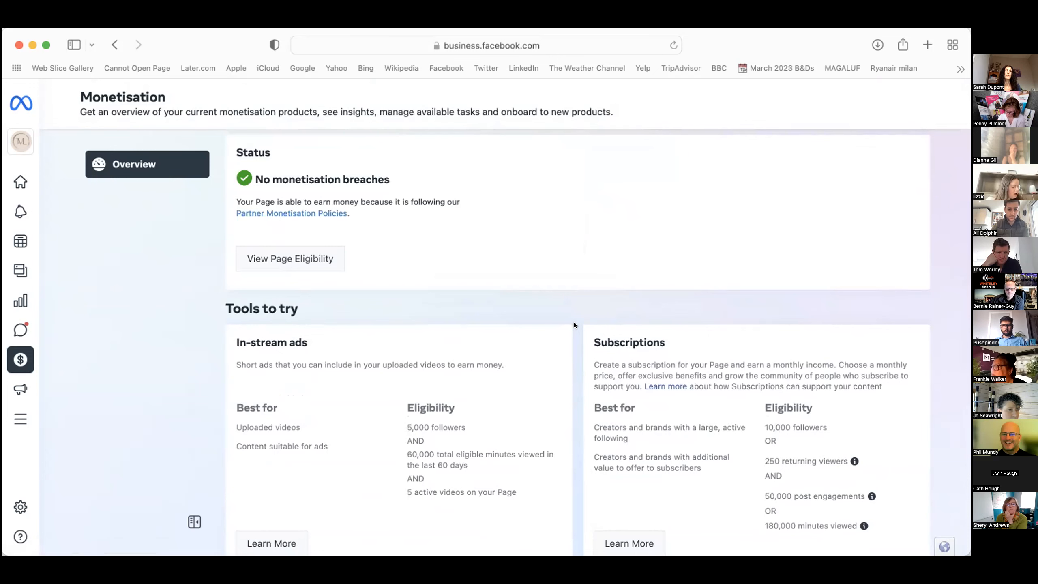
pyautogui.click(19, 178)
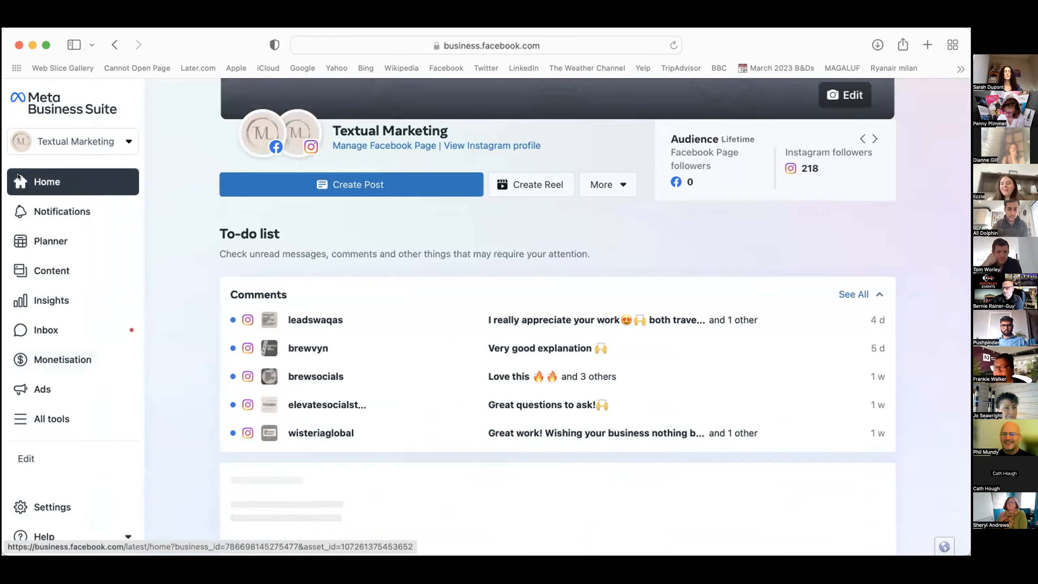